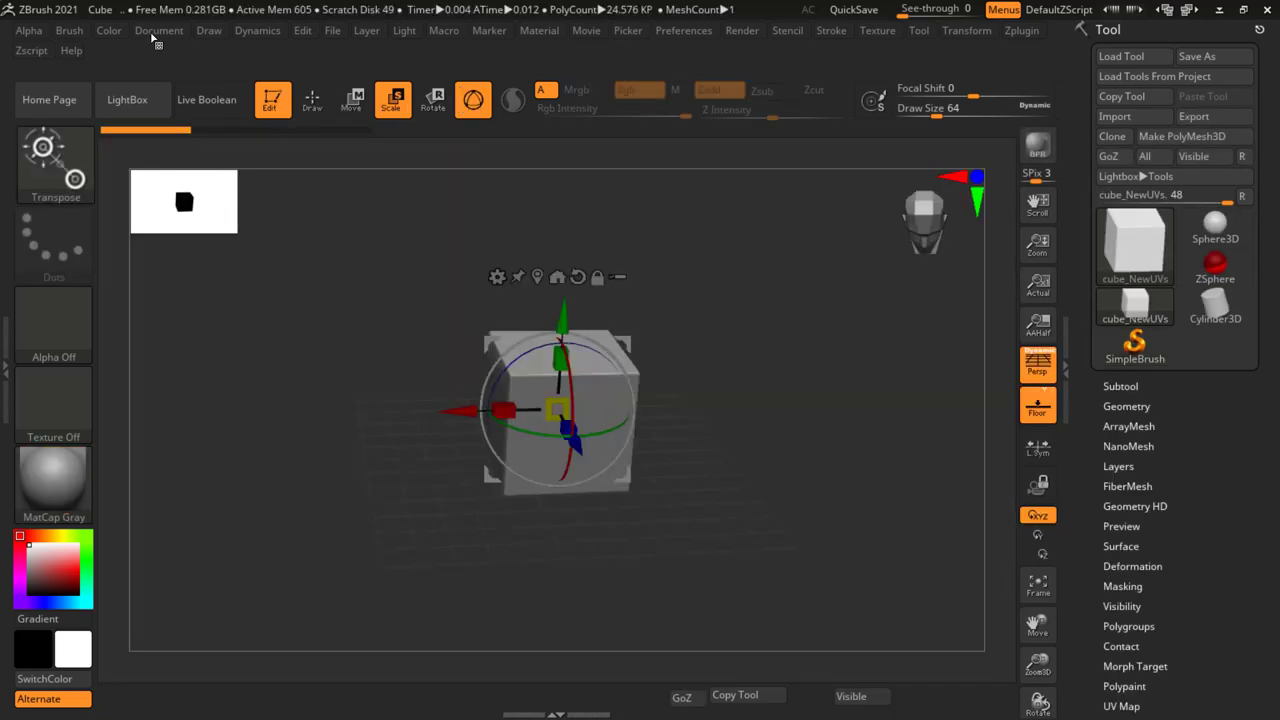
# Start a new empty document without saving the cube scene, then bring up the 3D tool library
pyautogui.click(155, 31)
pyautogui.click(182, 241)
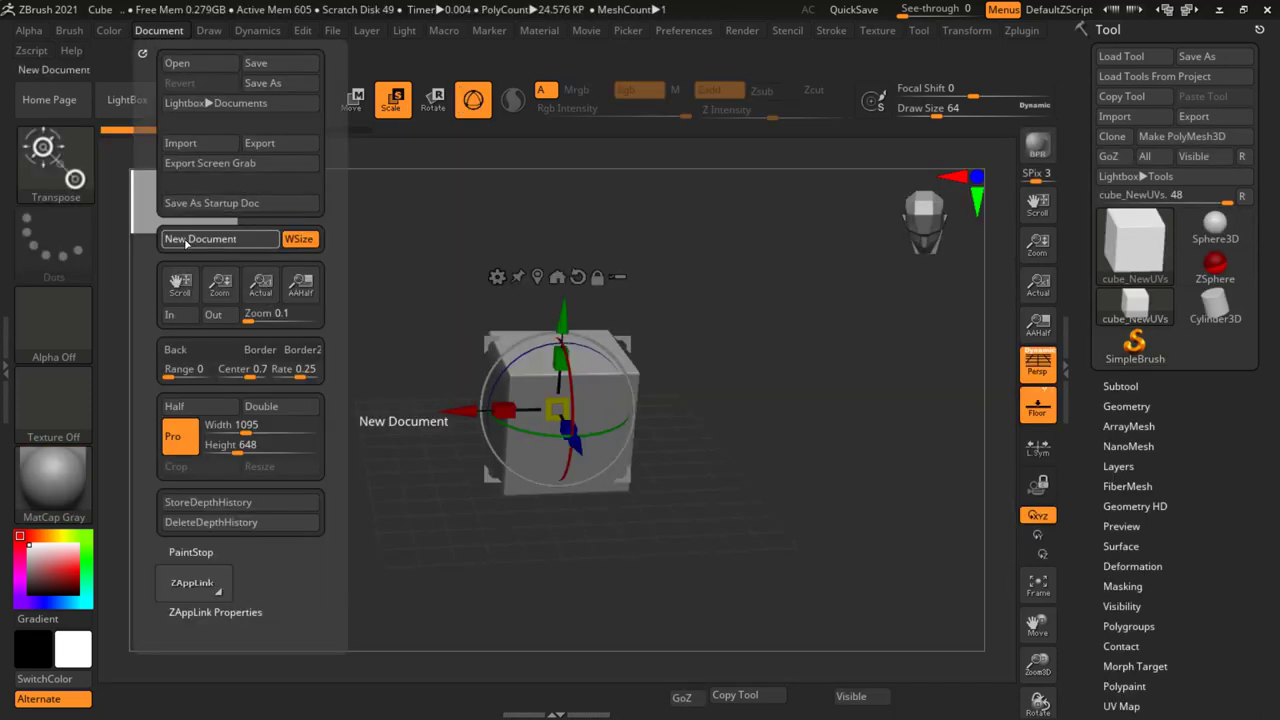
pyautogui.click(685, 411)
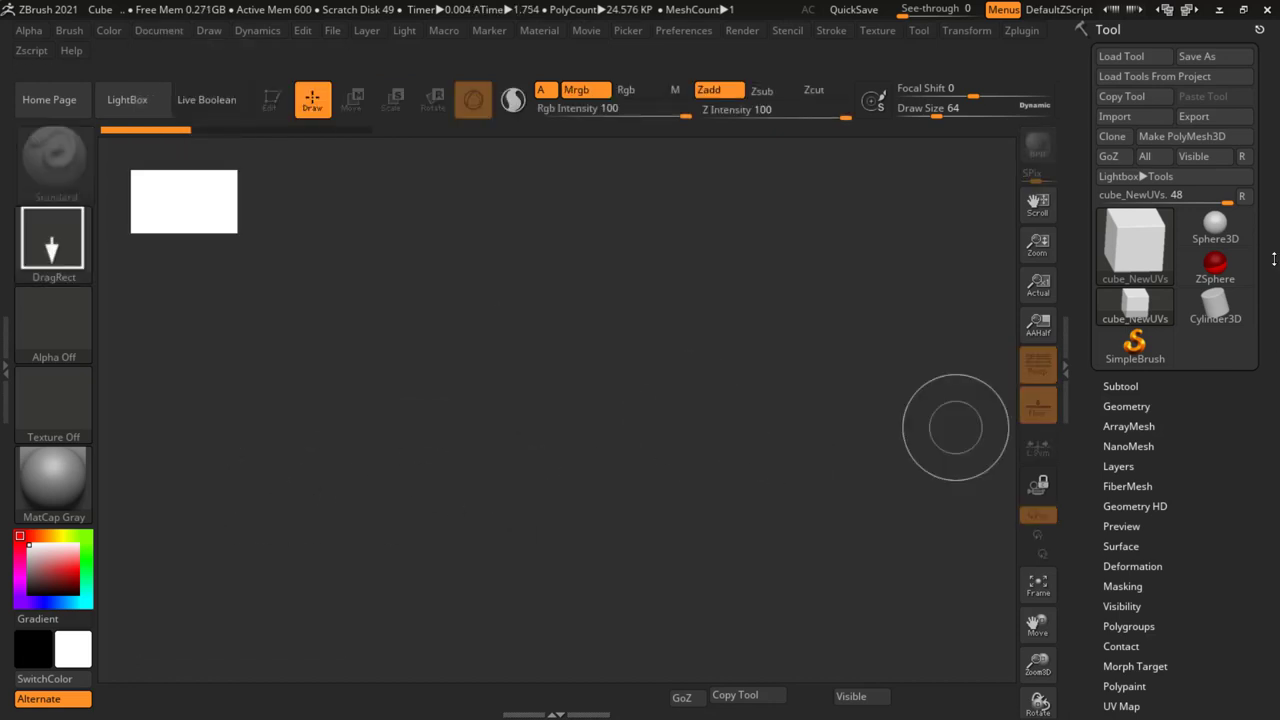
pyautogui.click(1137, 240)
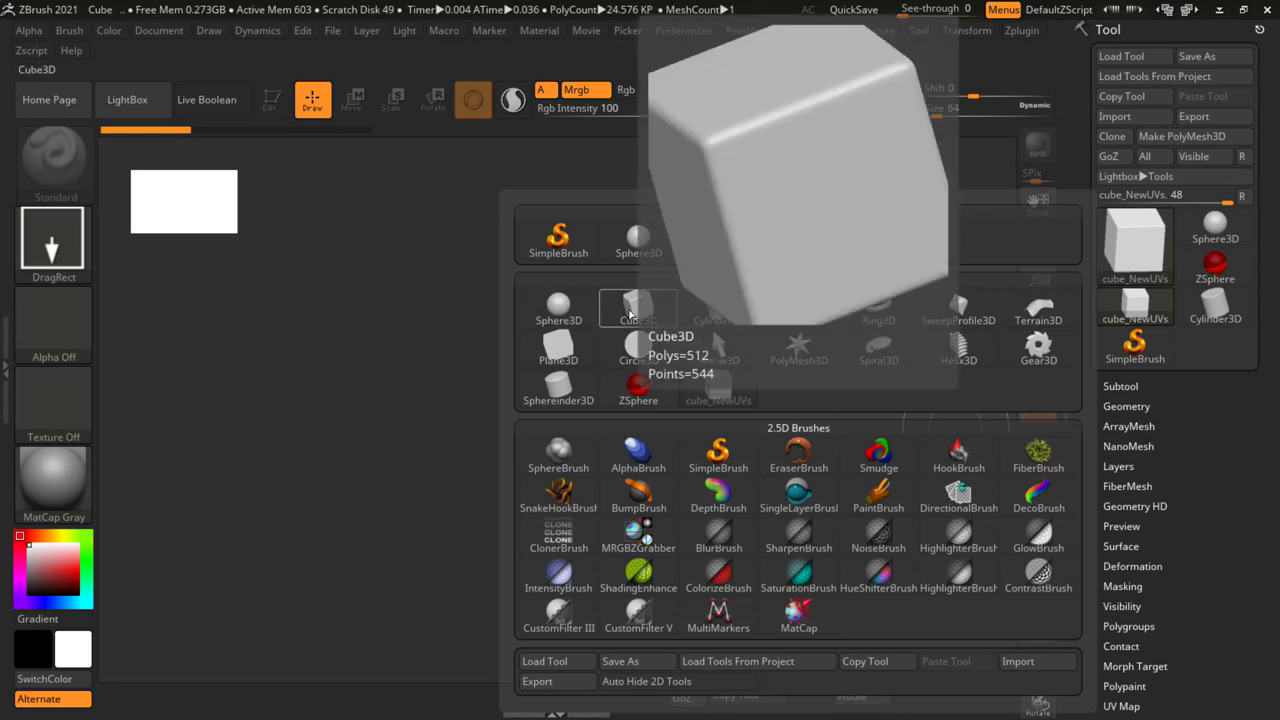
# Draw a Sphere3D in the canvas centre and switch it into Edit mode as Sphere3D_1
pyautogui.click(570, 312)
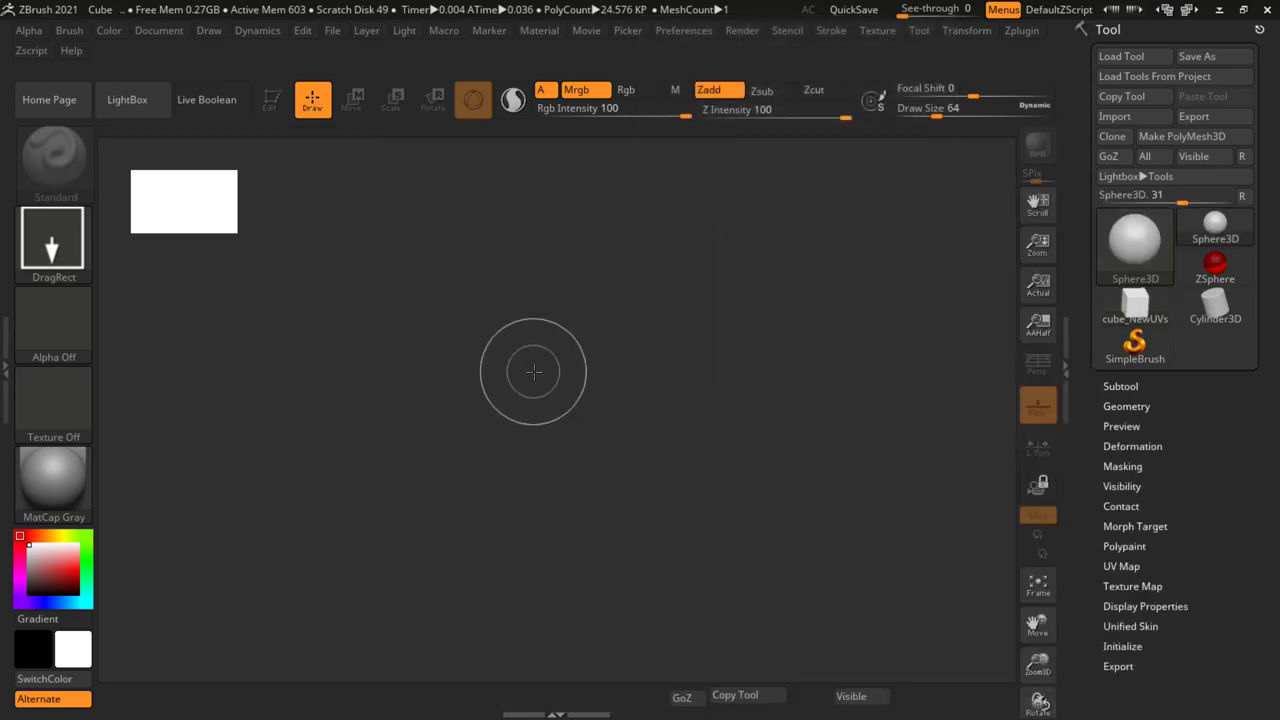
pyautogui.moveTo(533, 370)
pyautogui.mouseDown()
pyautogui.moveTo(604, 520)
pyautogui.moveTo(587, 545)
pyautogui.mouseUp()
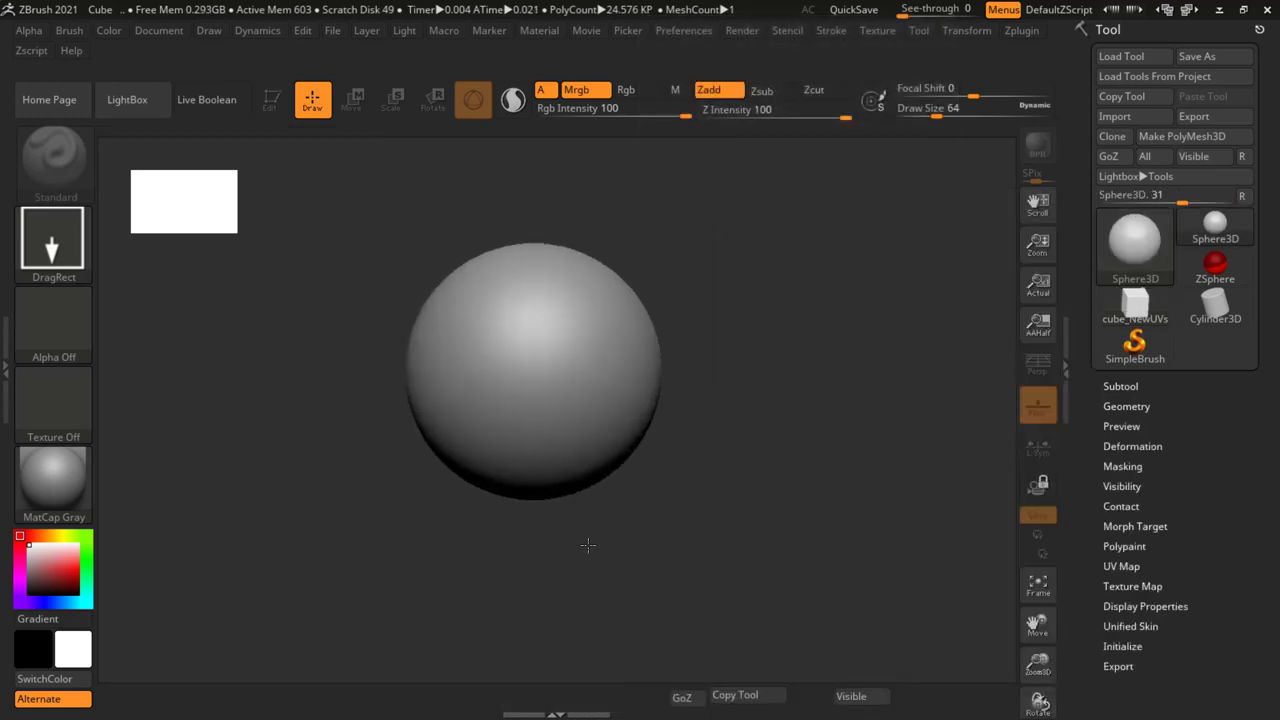
pyautogui.click(270, 100)
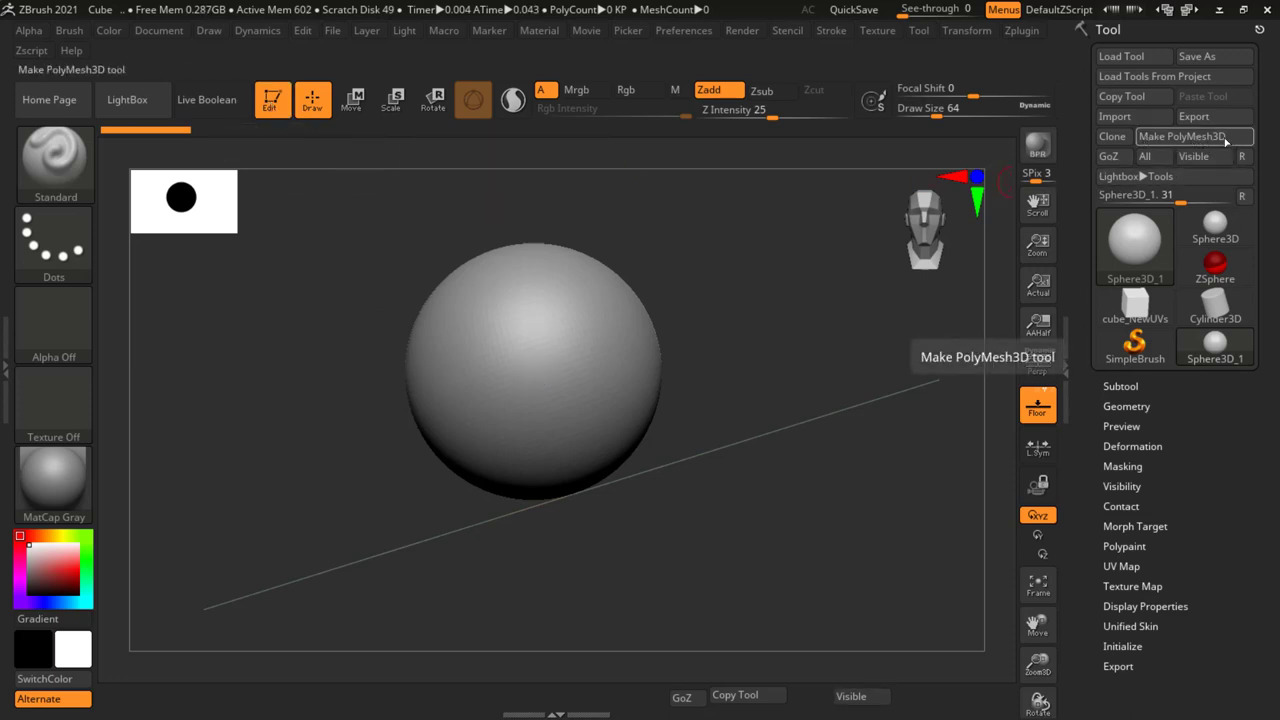
# Convert the sphere to the 8.192K-poly PM3D_Sphere3D_1, straighten the view and enable Scale mode
pyautogui.click(1226, 141)
pyautogui.moveTo(766, 338)
pyautogui.keyDown('shift'); pyautogui.mouseDown()
pyautogui.moveTo(700, 253)
pyautogui.moveTo(702, 290)
pyautogui.mouseUp(); pyautogui.keyUp('shift')
pyautogui.click(711, 308)
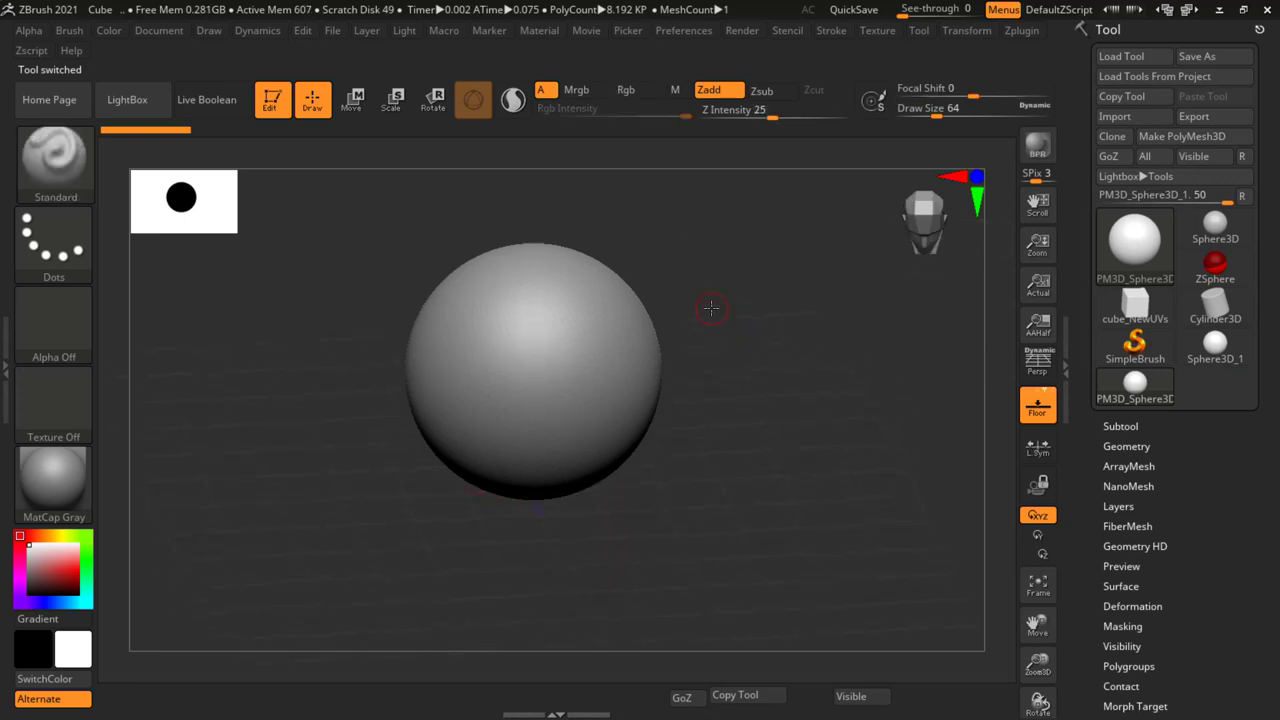
pyautogui.click(391, 100)
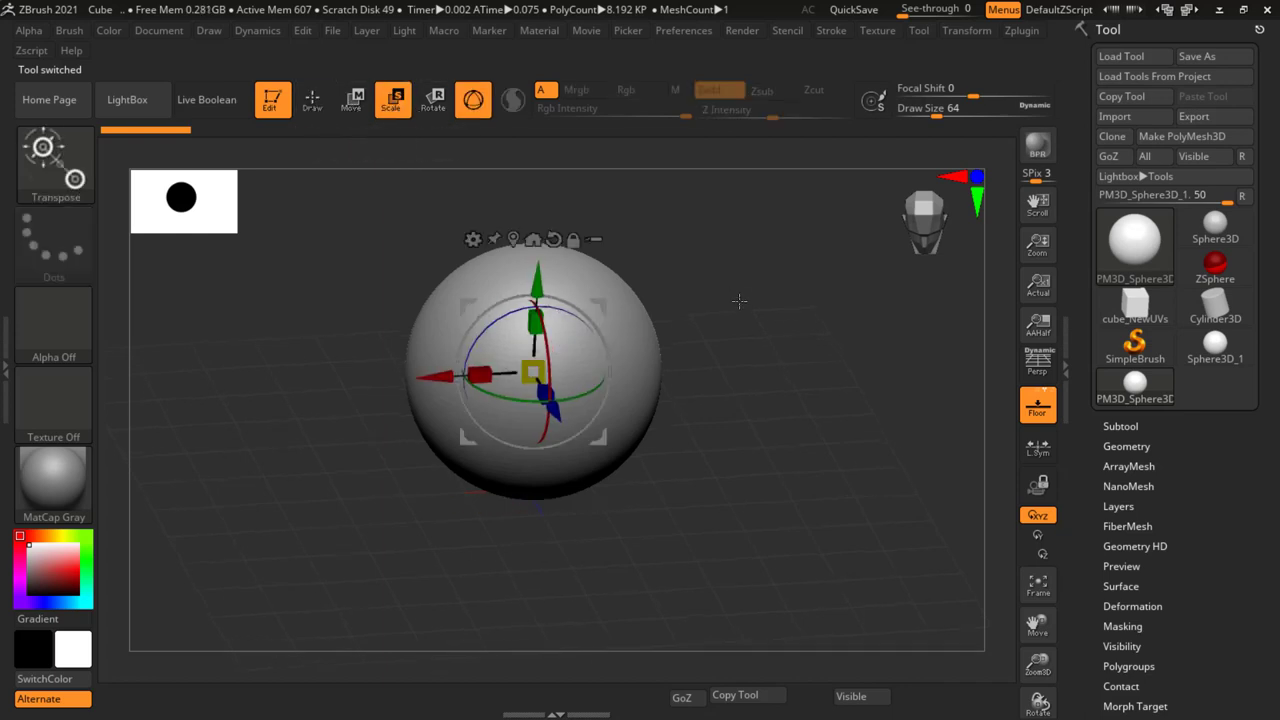
pyautogui.moveTo(733, 310); pyautogui.dragTo(745, 300)
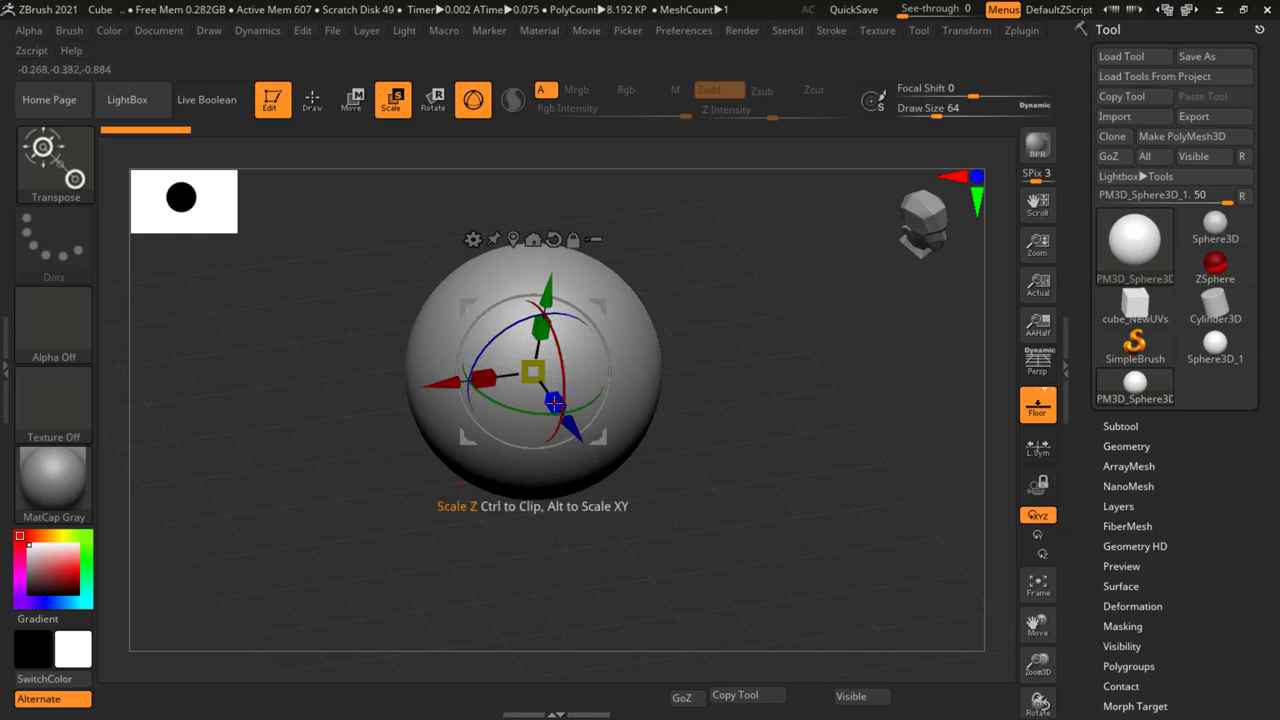
pyautogui.moveTo(659, 393); pyautogui.dragTo(694, 358)
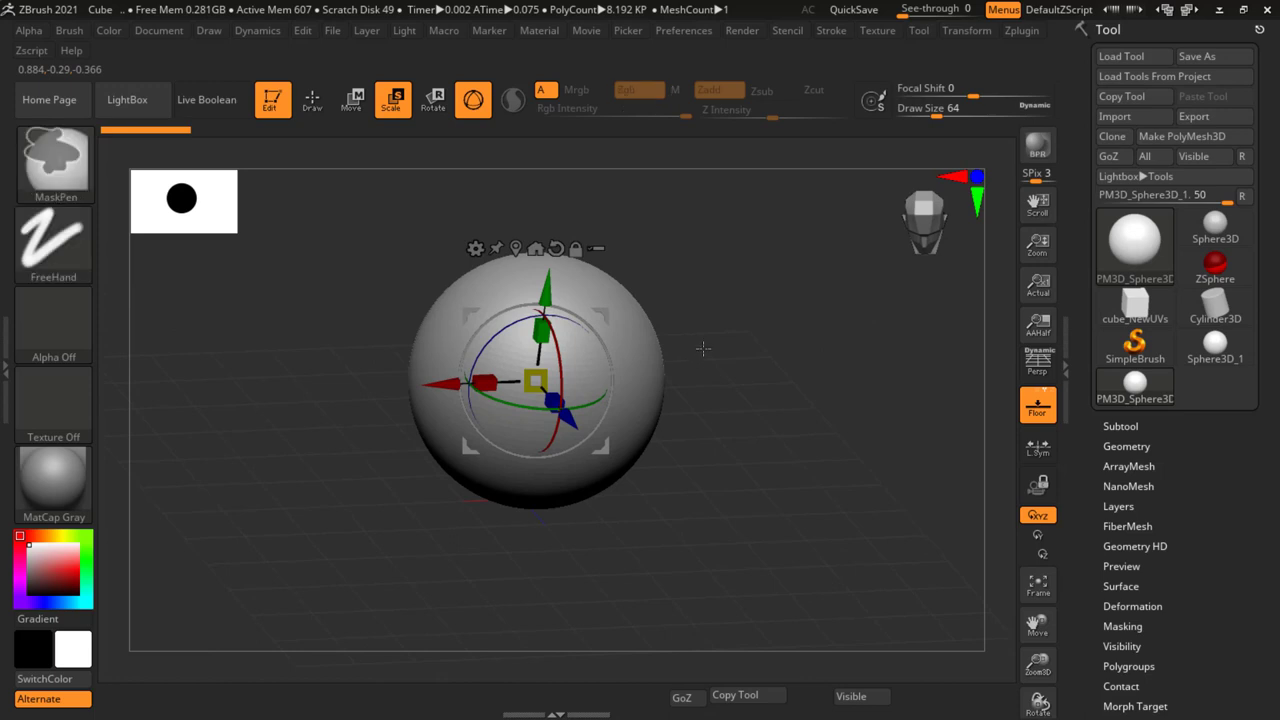
pyautogui.keyDown('alt'); pyautogui.moveTo(695, 357); pyautogui.dragTo(601, 376); pyautogui.keyUp('alt')
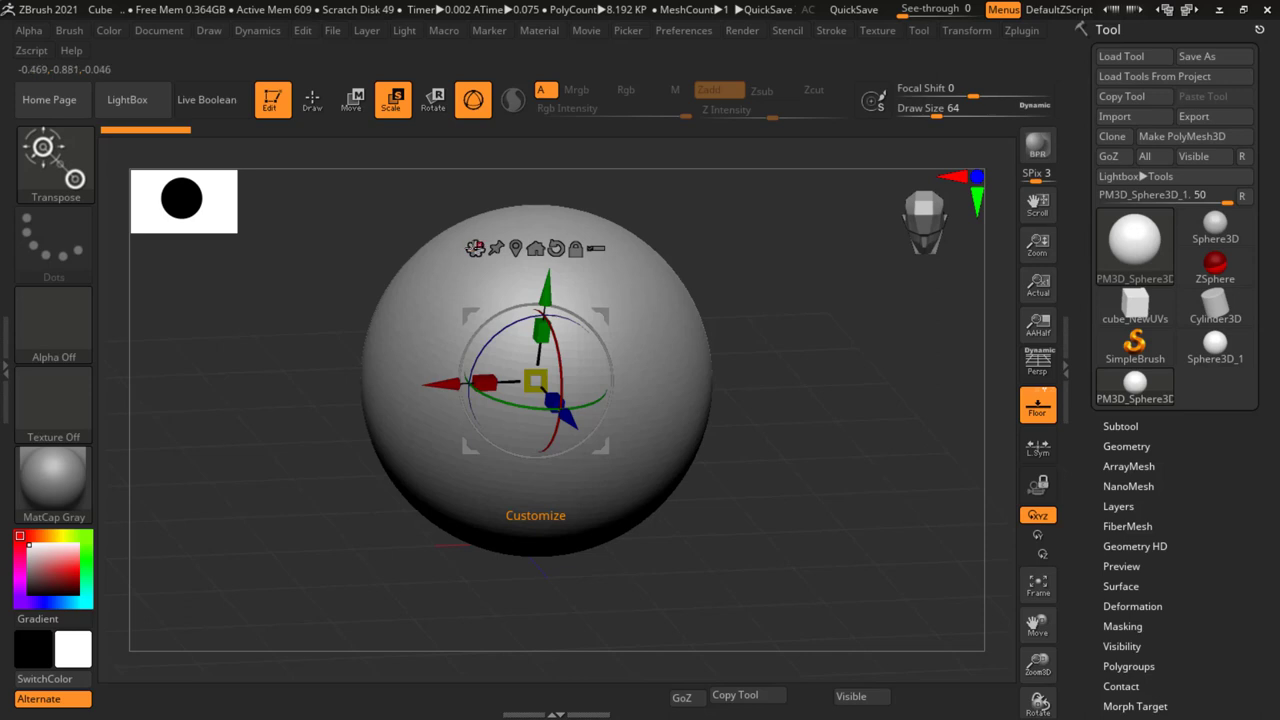
# Show the gizmo's Transform Type popup listing primitives like Cone 3D and deformers like Bend Arc
pyautogui.click(475, 248)
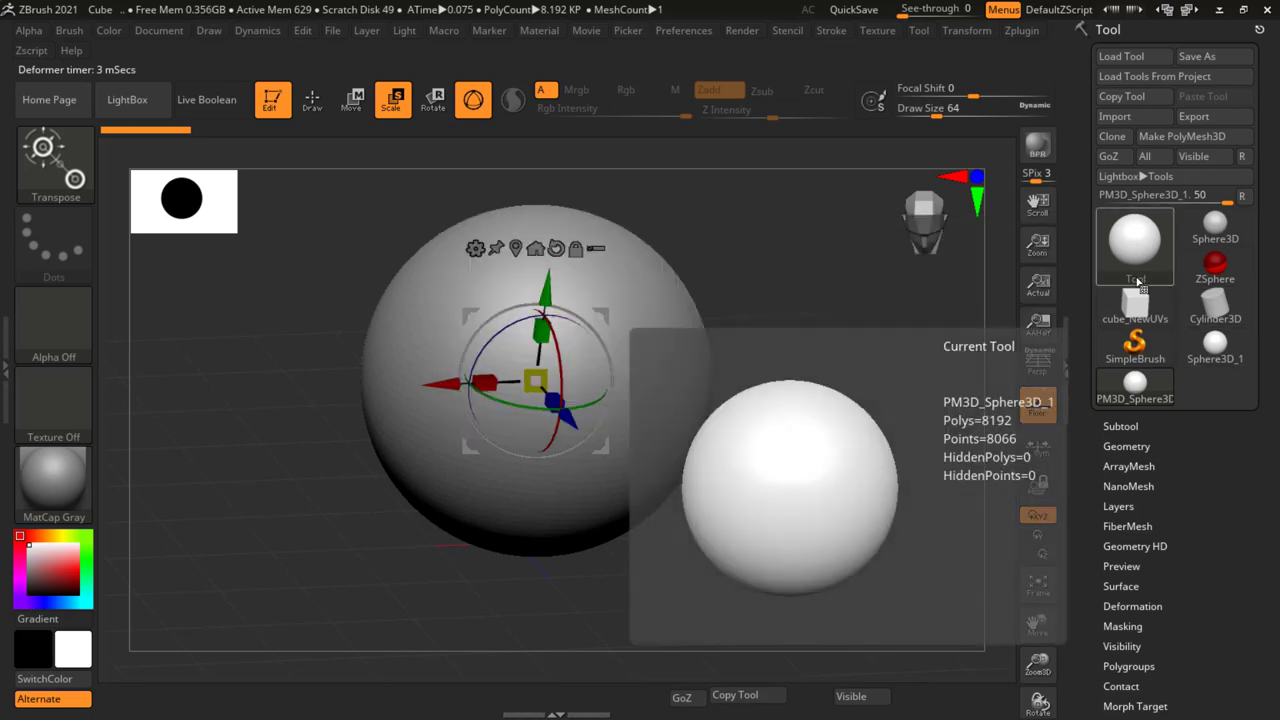
pyautogui.click(1137, 245)
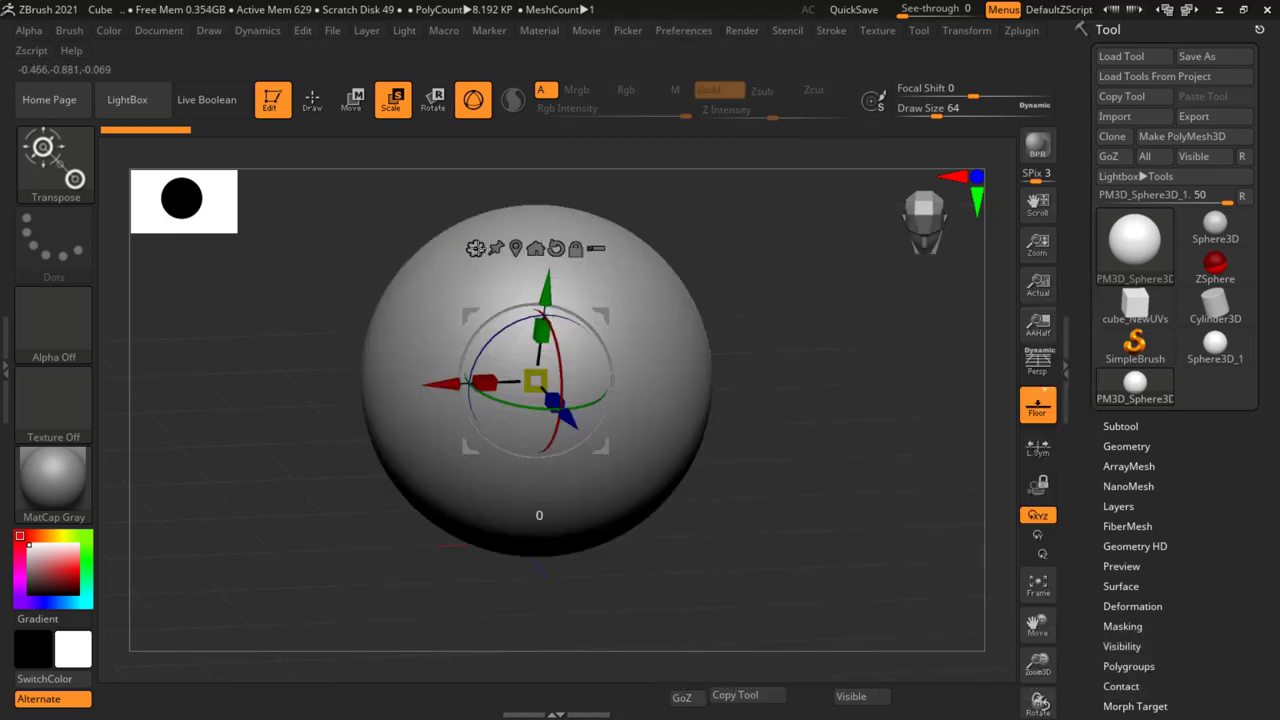
pyautogui.click(475, 247)
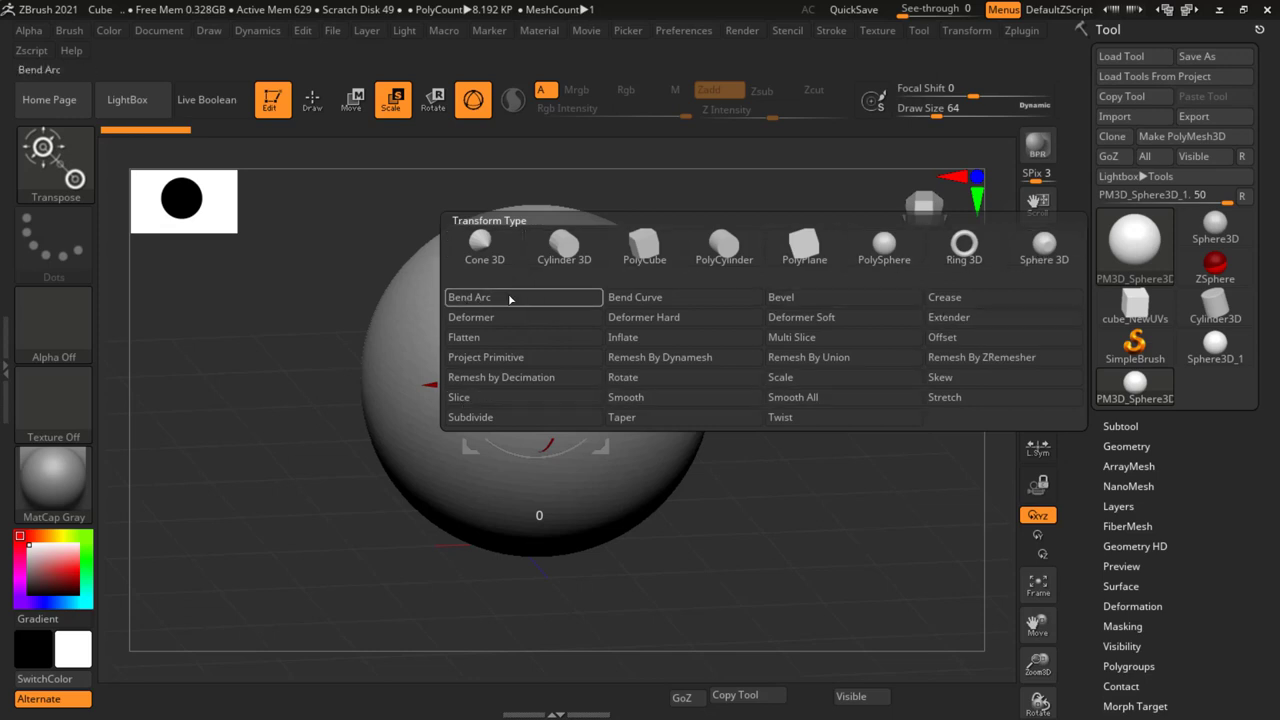
# Reshape the sphere with Cone 3D, cutting HDivide to 16 and narrowing it to 0.192K polys
pyautogui.click(489, 246)
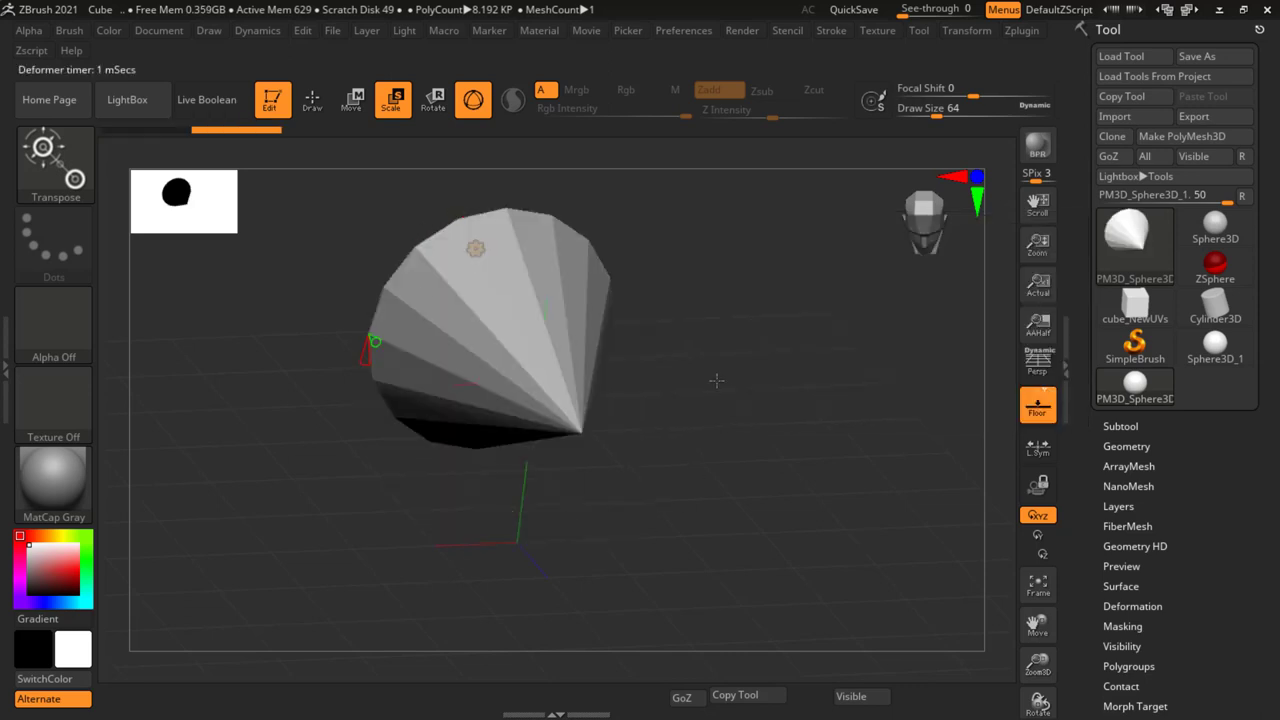
pyautogui.moveTo(689, 358); pyautogui.dragTo(672, 333)
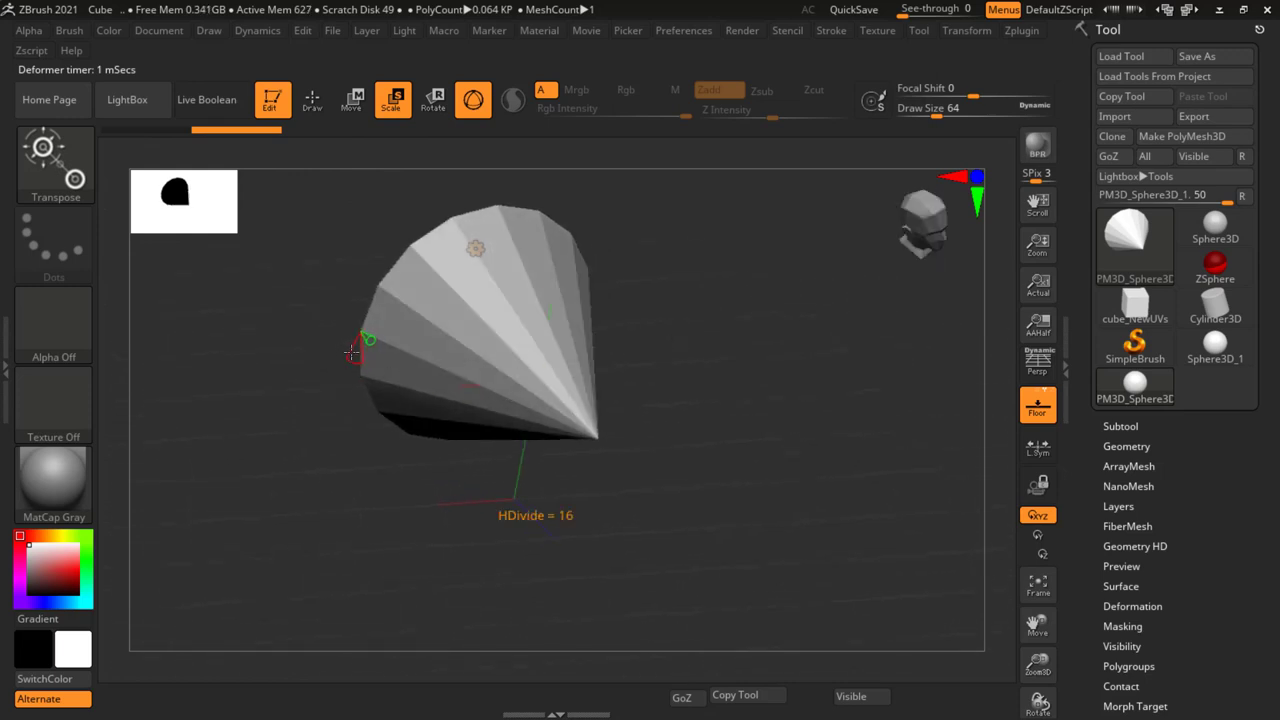
pyautogui.moveTo(343, 352)
pyautogui.mouseDown()
pyautogui.moveTo(381, 358)
pyautogui.moveTo(360, 333)
pyautogui.mouseUp()
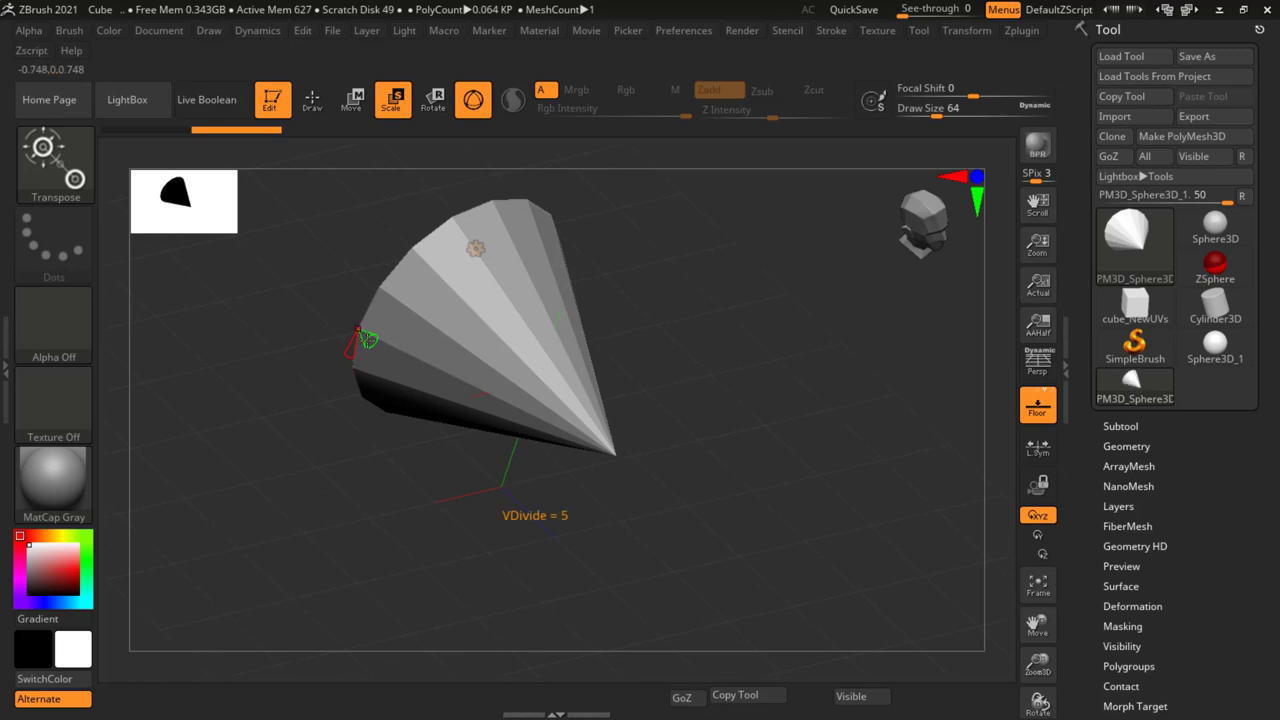
pyautogui.moveTo(368, 340)
pyautogui.mouseDown()
pyautogui.moveTo(406, 357)
pyautogui.moveTo(387, 343)
pyautogui.moveTo(355, 361)
pyautogui.mouseUp()
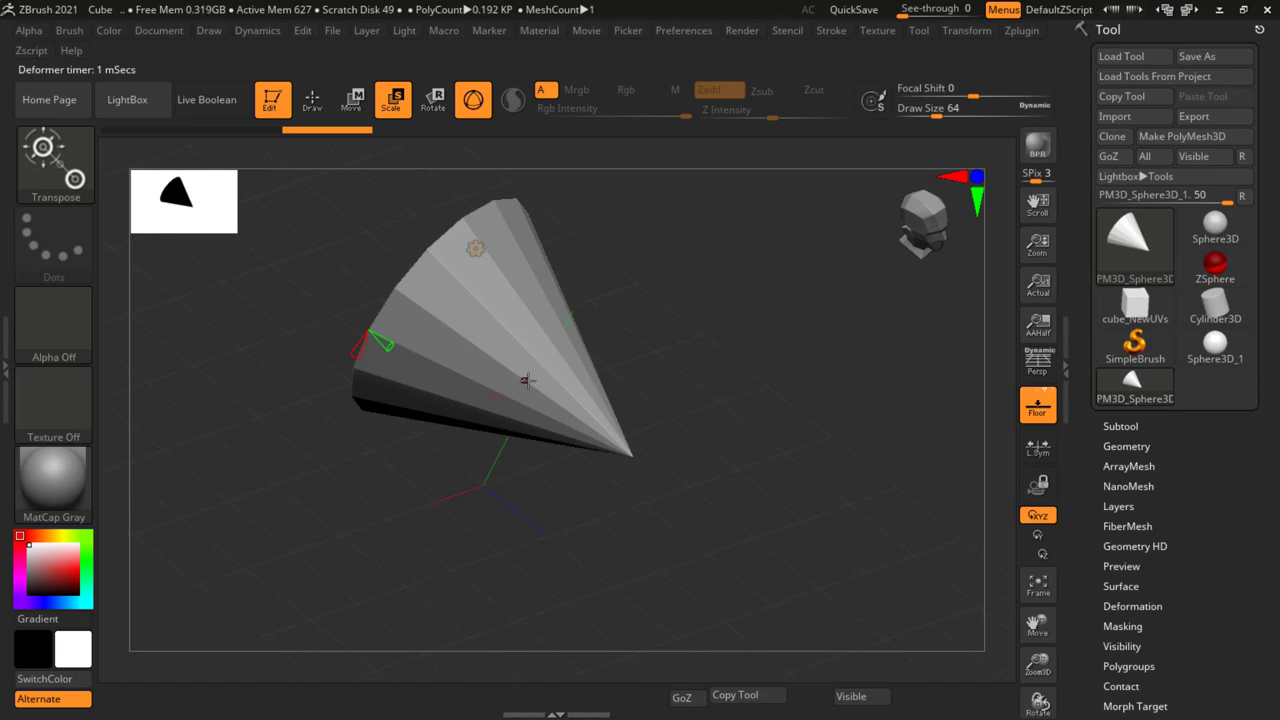
pyautogui.moveTo(676, 428); pyautogui.dragTo(671, 396)
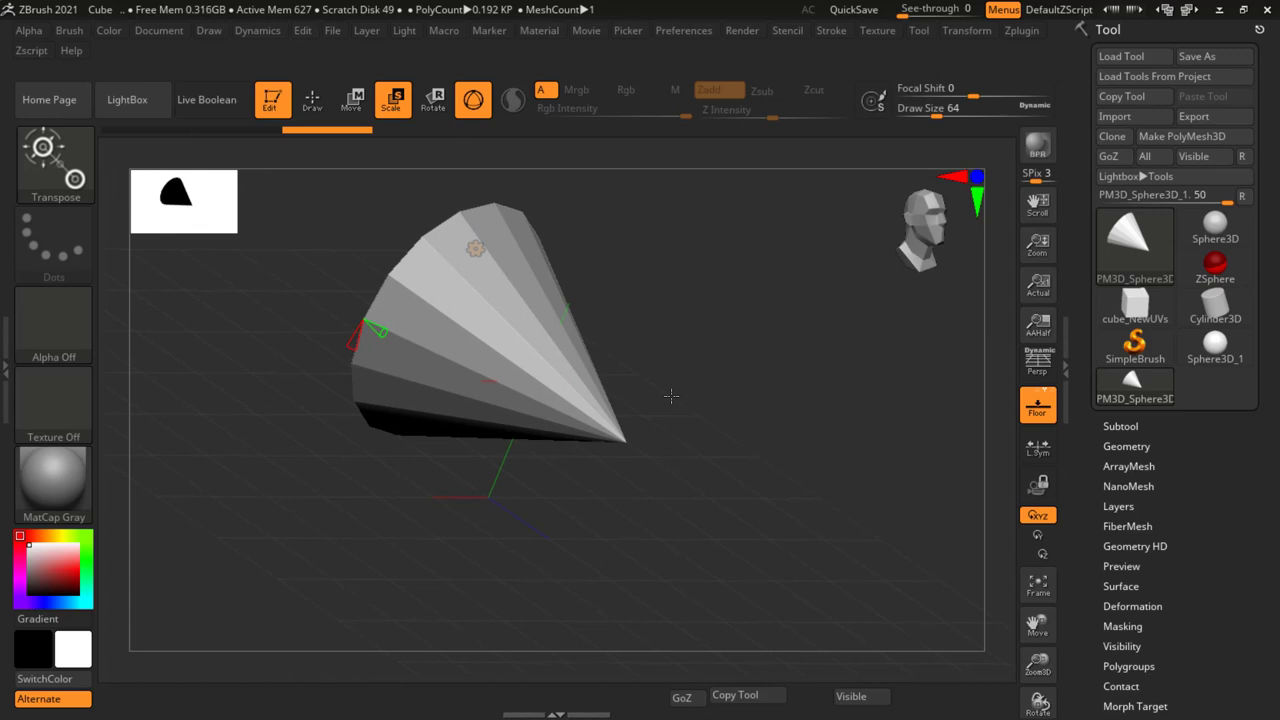
# Turn on the PolyF wireframe and add side divisions to the cone, making it 0.24K polys
pyautogui.hotkey('shift', 'f')
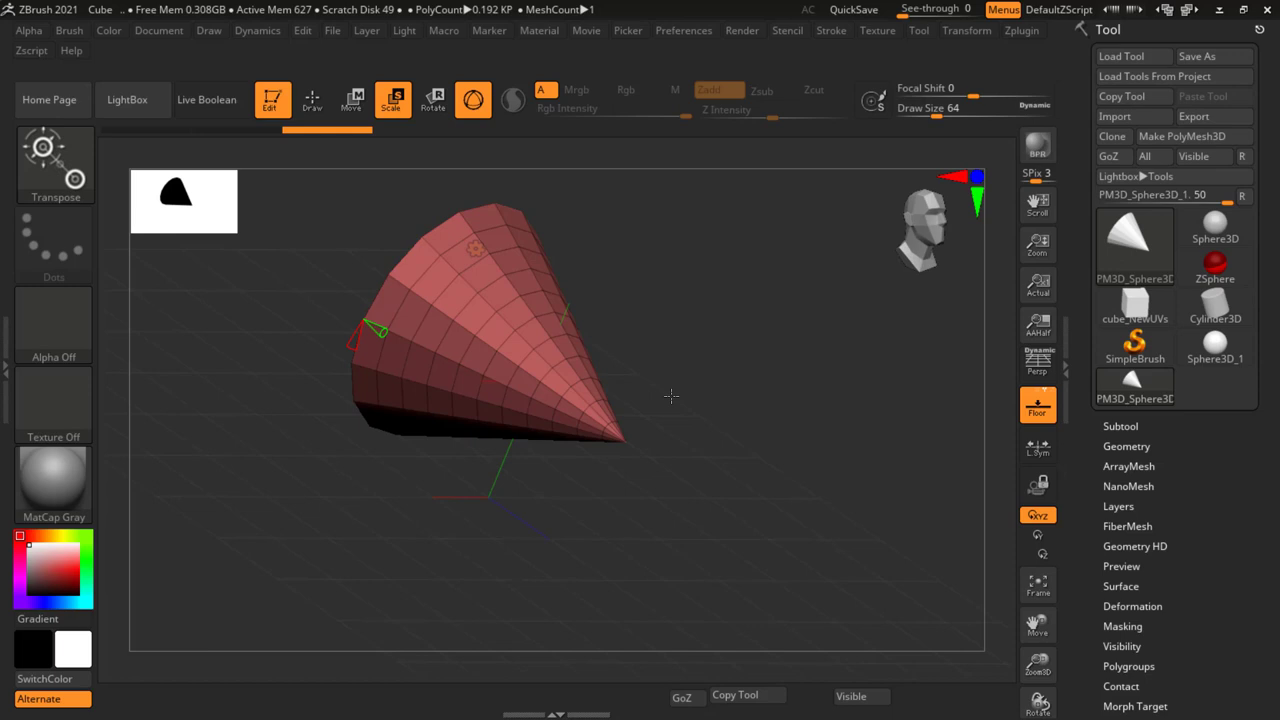
pyautogui.moveTo(686, 345); pyautogui.dragTo(677, 366)
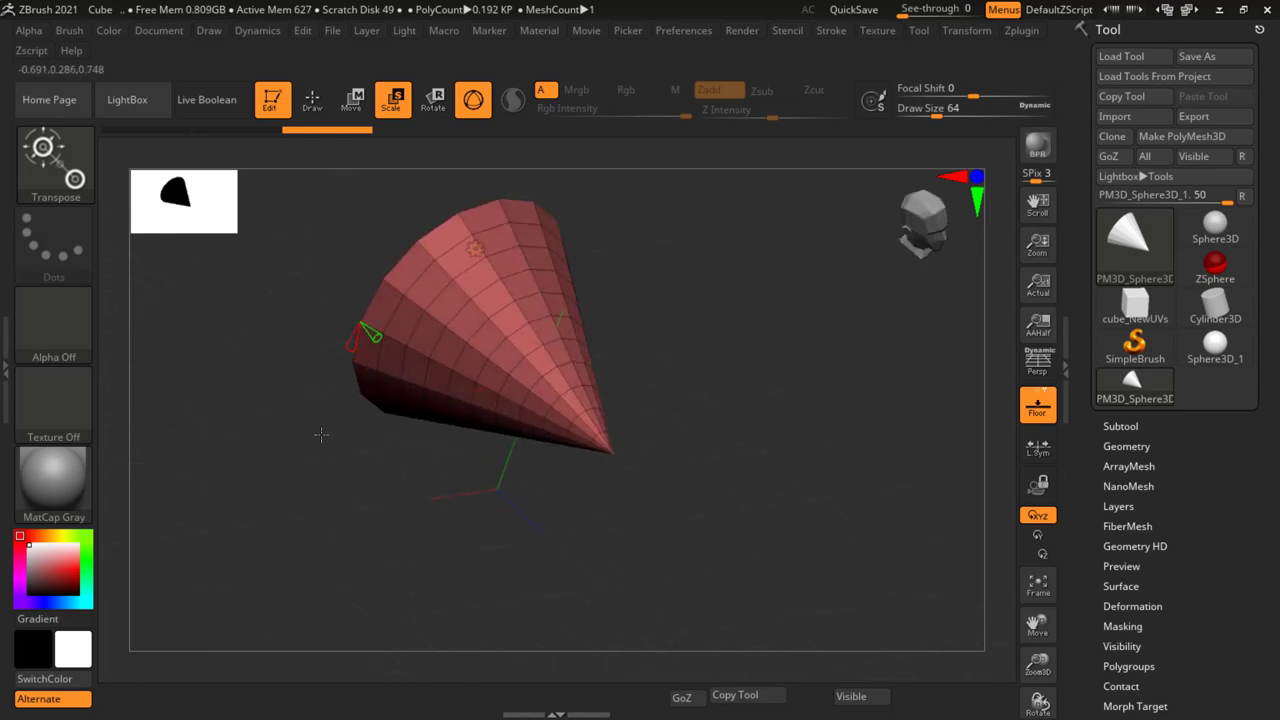
pyautogui.moveTo(320, 437)
pyautogui.mouseDown()
pyautogui.moveTo(430, 373)
pyautogui.moveTo(230, 475)
pyautogui.moveTo(563, 266)
pyautogui.mouseUp()
pyautogui.moveTo(567, 452)
pyautogui.mouseDown()
pyautogui.moveTo(467, 529)
pyautogui.moveTo(555, 416)
pyautogui.mouseUp()
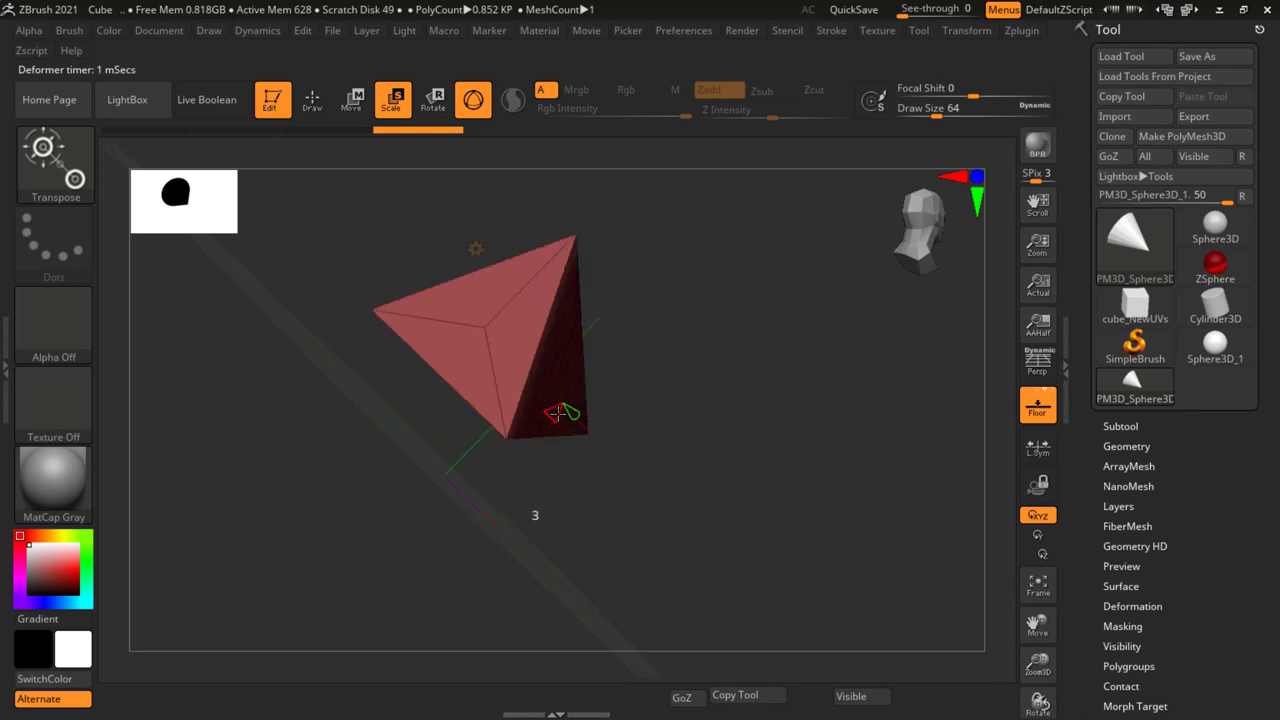
pyautogui.moveTo(688, 365)
pyautogui.mouseDown()
pyautogui.moveTo(613, 307)
pyautogui.moveTo(566, 404)
pyautogui.moveTo(536, 384)
pyautogui.mouseUp()
pyautogui.moveTo(700, 420)
pyautogui.mouseDown()
pyautogui.moveTo(794, 386)
pyautogui.moveTo(695, 326)
pyautogui.moveTo(737, 380)
pyautogui.moveTo(411, 363)
pyautogui.moveTo(420, 334)
pyautogui.mouseUp()
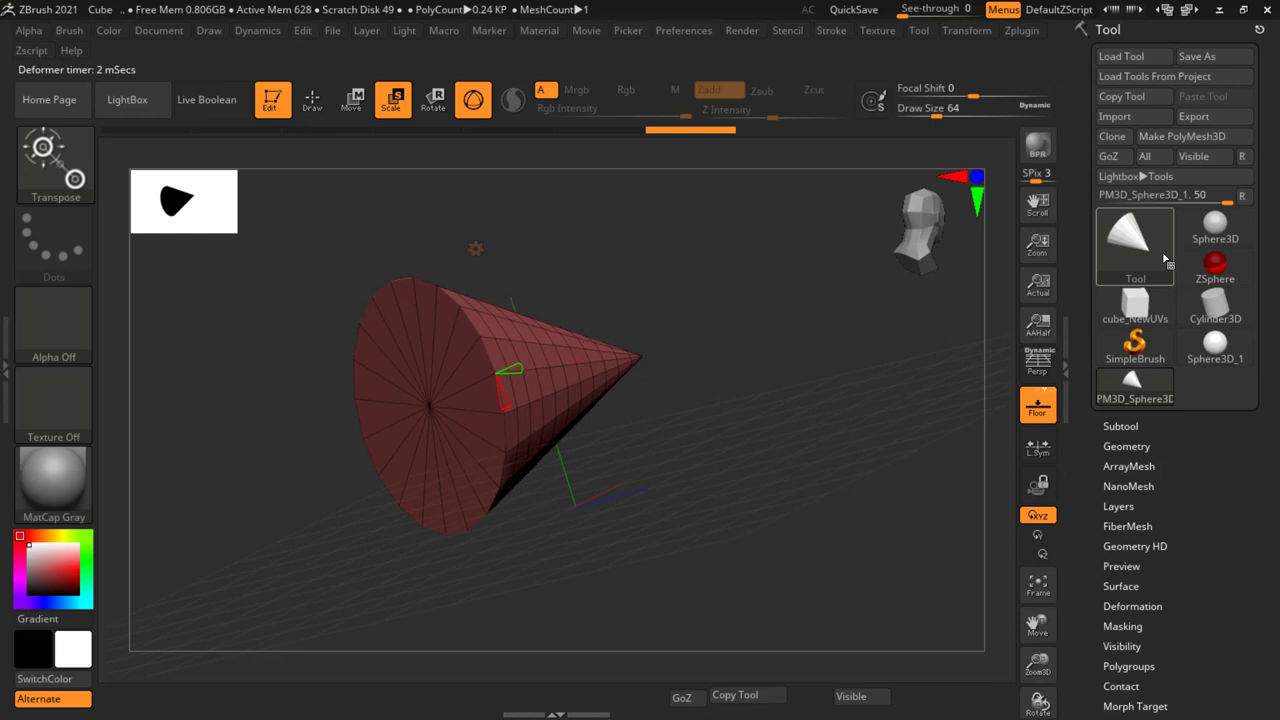
pyautogui.keyDown('shift'); pyautogui.moveTo(762, 424); pyautogui.dragTo(732, 400); pyautogui.keyUp('shift')
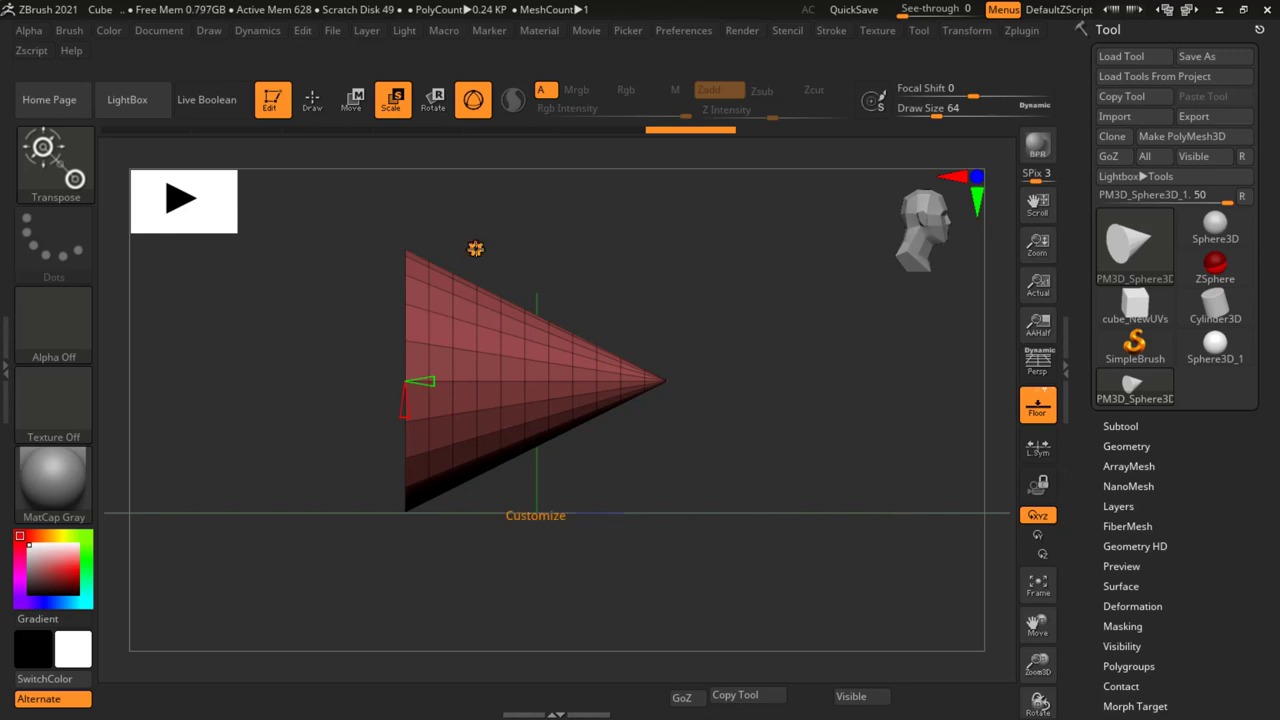
# Swap the cone for a Cylinder 3D, raising VDivide from 5 to 8 and adding more sides
pyautogui.click(475, 248)
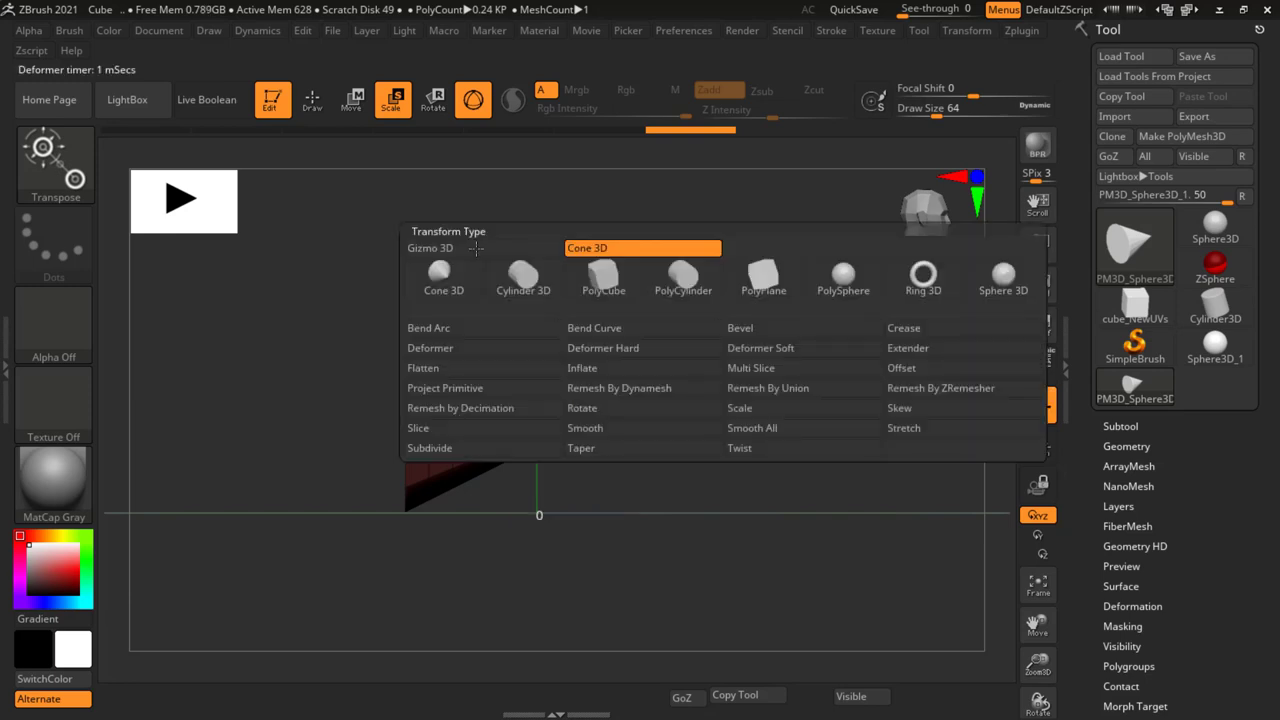
pyautogui.click(528, 280)
pyautogui.moveTo(747, 307); pyautogui.dragTo(706, 368)
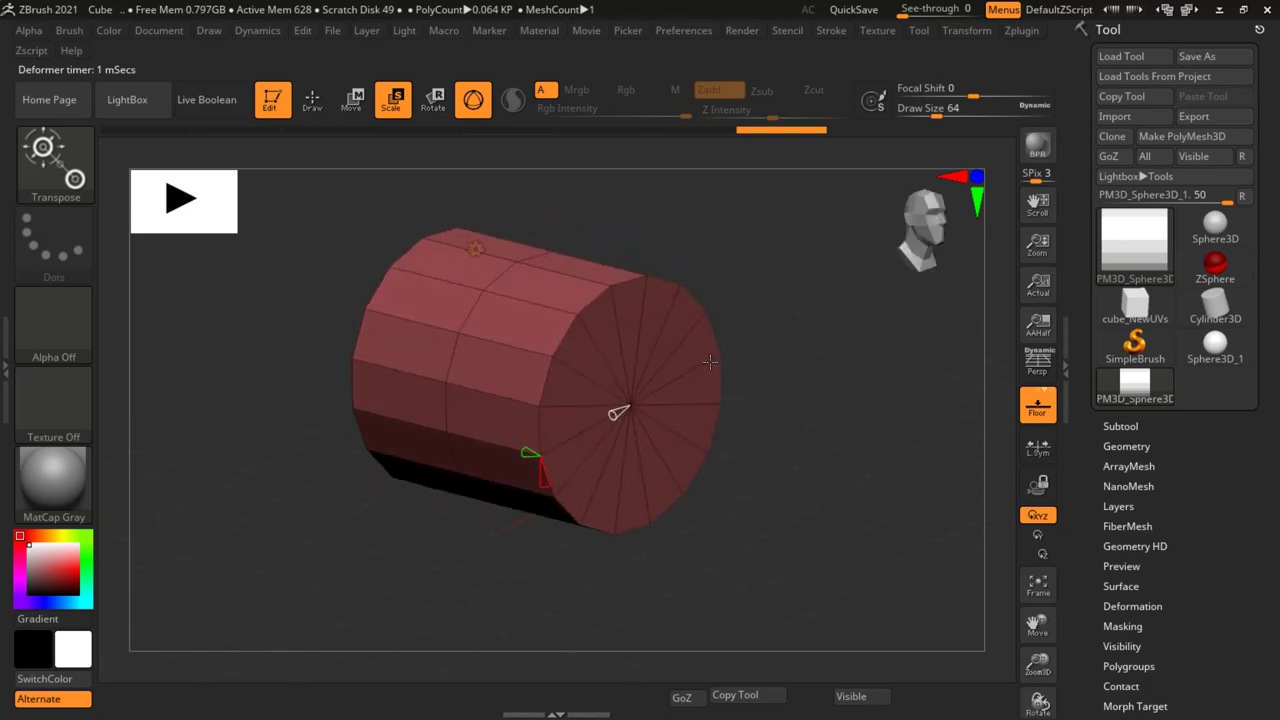
pyautogui.moveTo(779, 401); pyautogui.dragTo(743, 443)
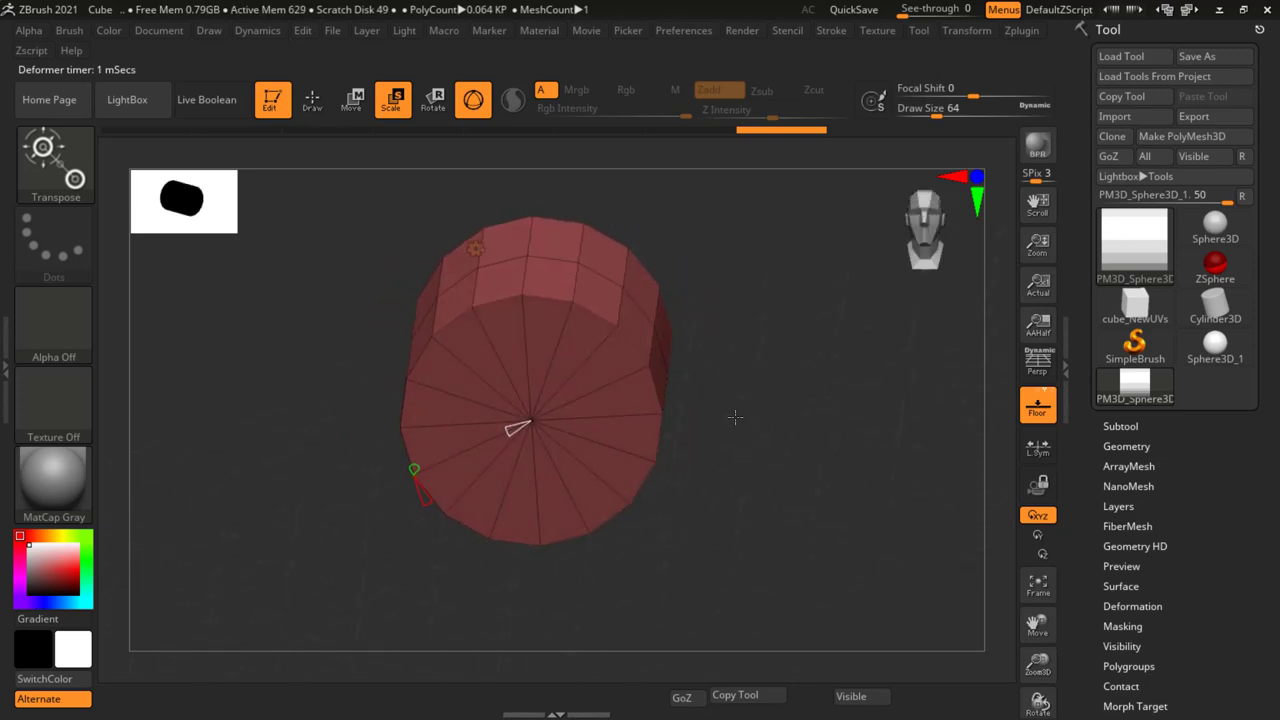
pyautogui.moveTo(500, 480); pyautogui.dragTo(516, 505)
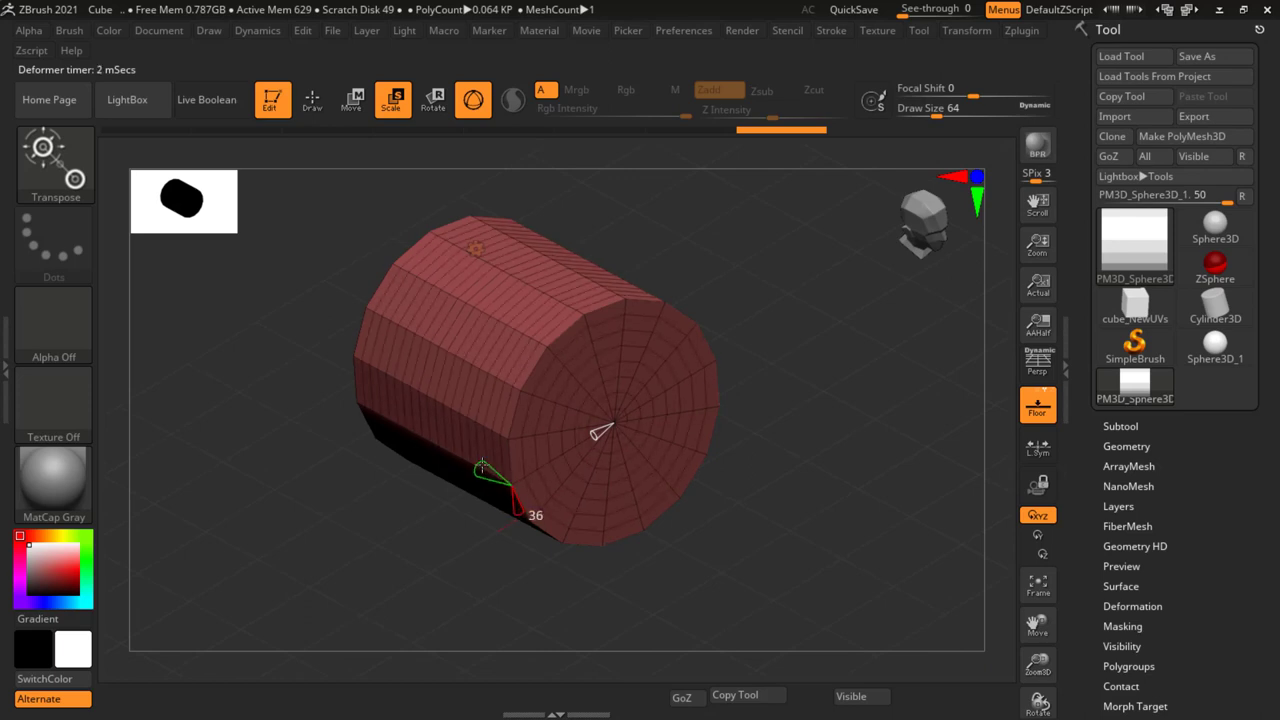
pyautogui.moveTo(498, 480)
pyautogui.mouseDown()
pyautogui.moveTo(523, 523)
pyautogui.moveTo(510, 488)
pyautogui.moveTo(514, 514)
pyautogui.mouseUp()
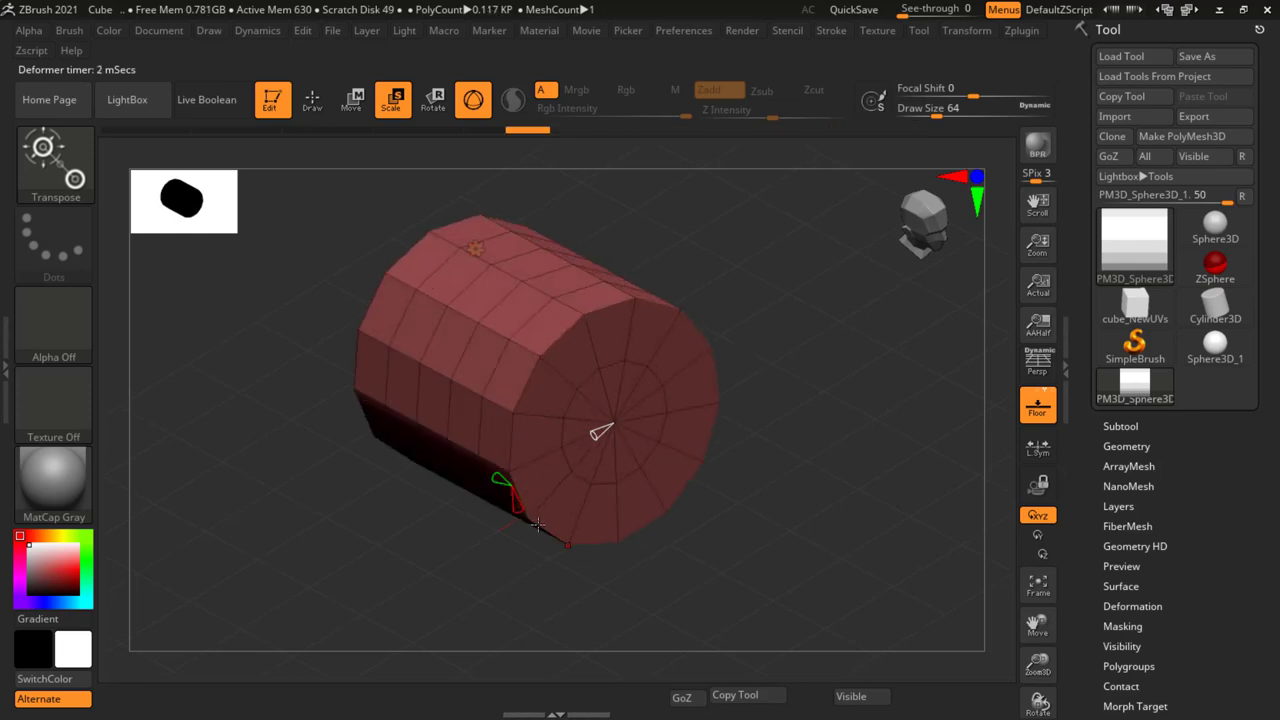
# Open a 0.73 inner-radius hole through the cylinder and set about 12 side segments
pyautogui.moveTo(516, 505); pyautogui.dragTo(515, 508)
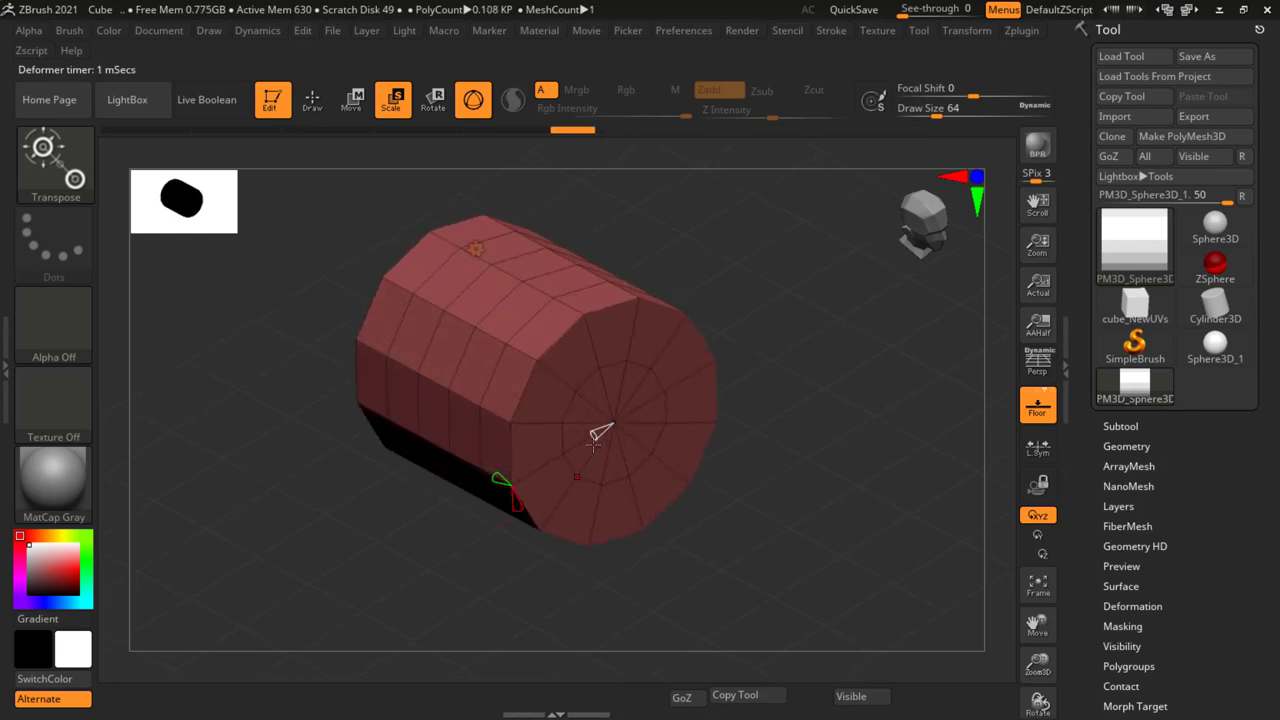
pyautogui.moveTo(598, 432); pyautogui.dragTo(569, 482)
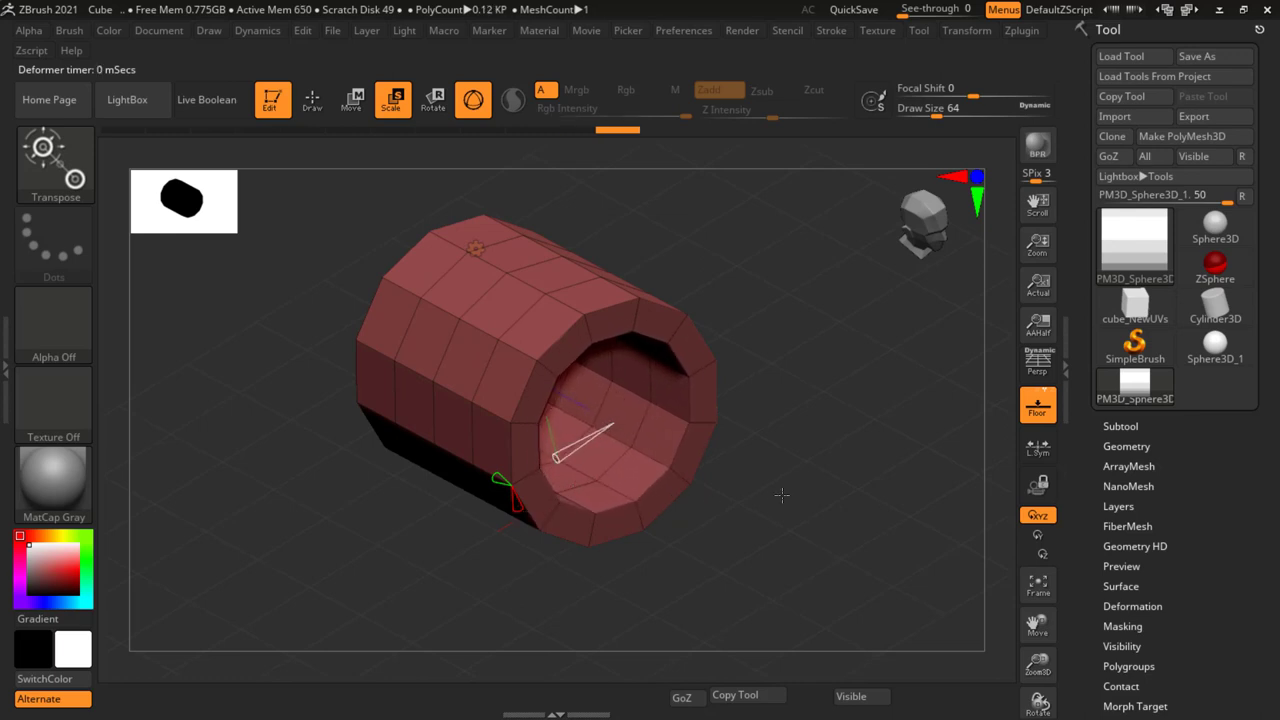
pyautogui.moveTo(640, 560)
pyautogui.mouseDown()
pyautogui.moveTo(729, 486)
pyautogui.moveTo(779, 505)
pyautogui.moveTo(744, 498)
pyautogui.mouseUp()
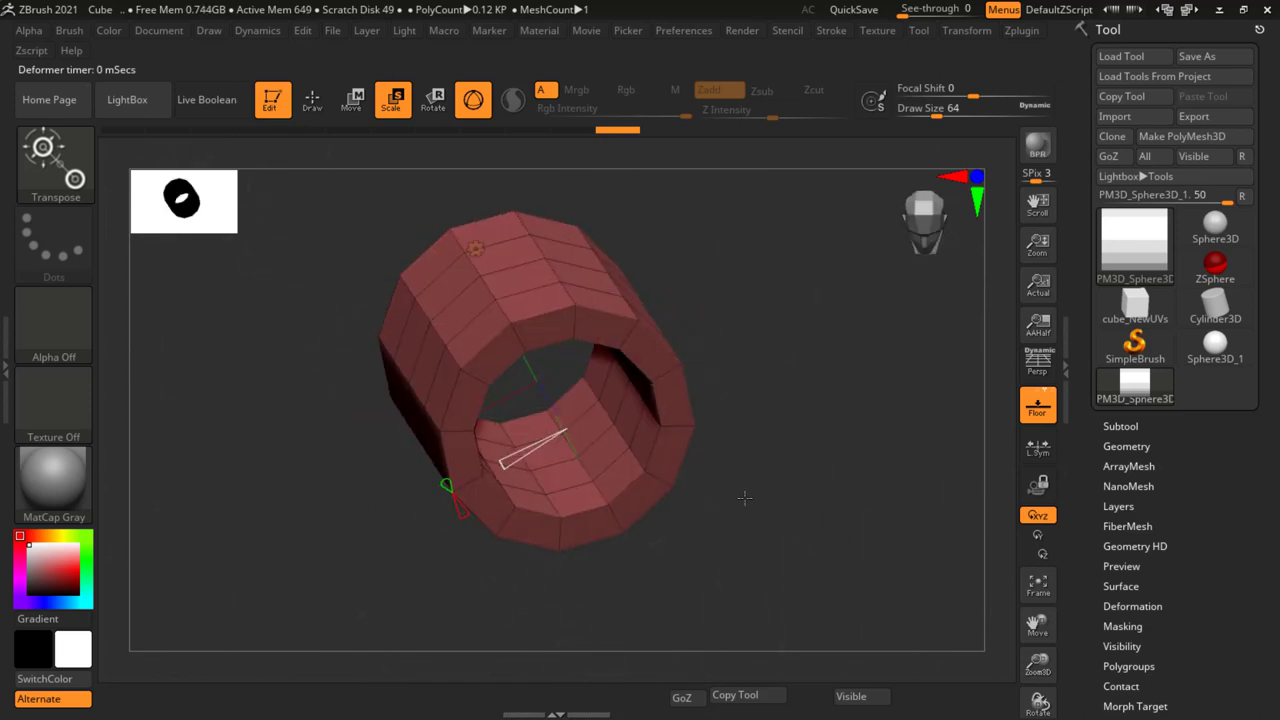
pyautogui.moveTo(526, 467)
pyautogui.mouseDown()
pyautogui.moveTo(507, 462)
pyautogui.moveTo(516, 457)
pyautogui.mouseUp()
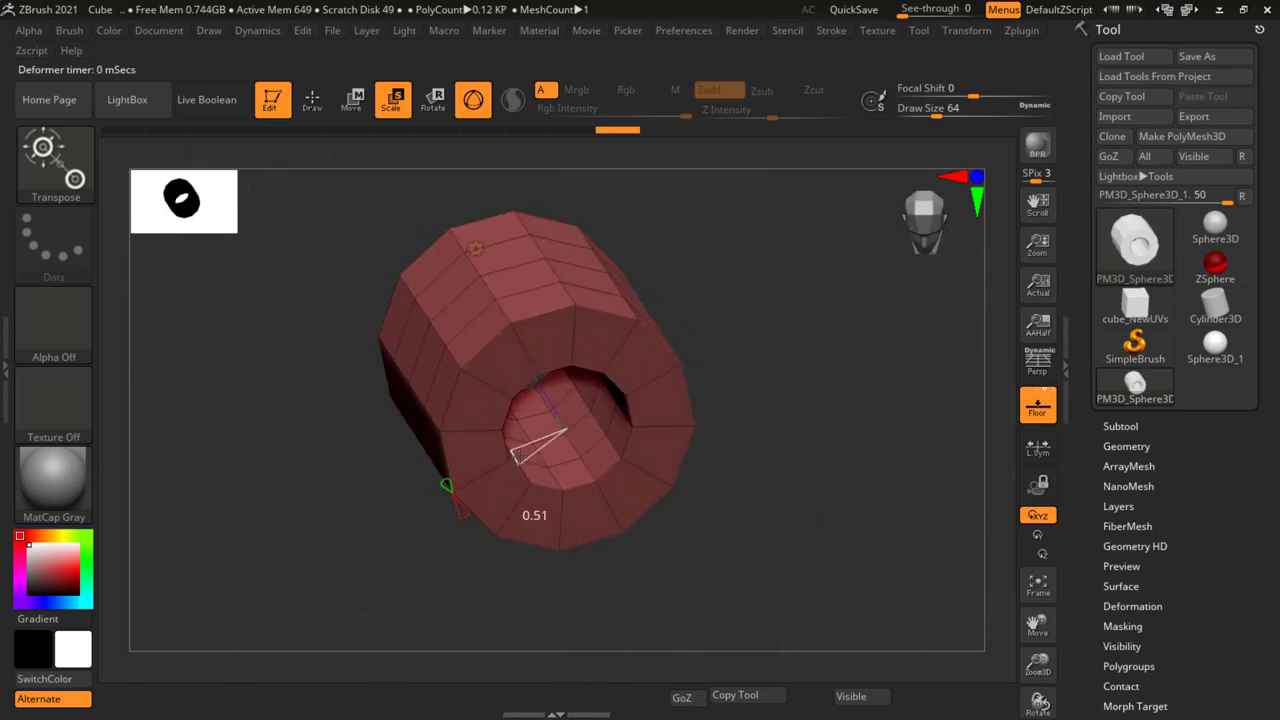
pyautogui.moveTo(640, 590)
pyautogui.mouseDown()
pyautogui.moveTo(707, 270)
pyautogui.moveTo(528, 480)
pyautogui.mouseUp()
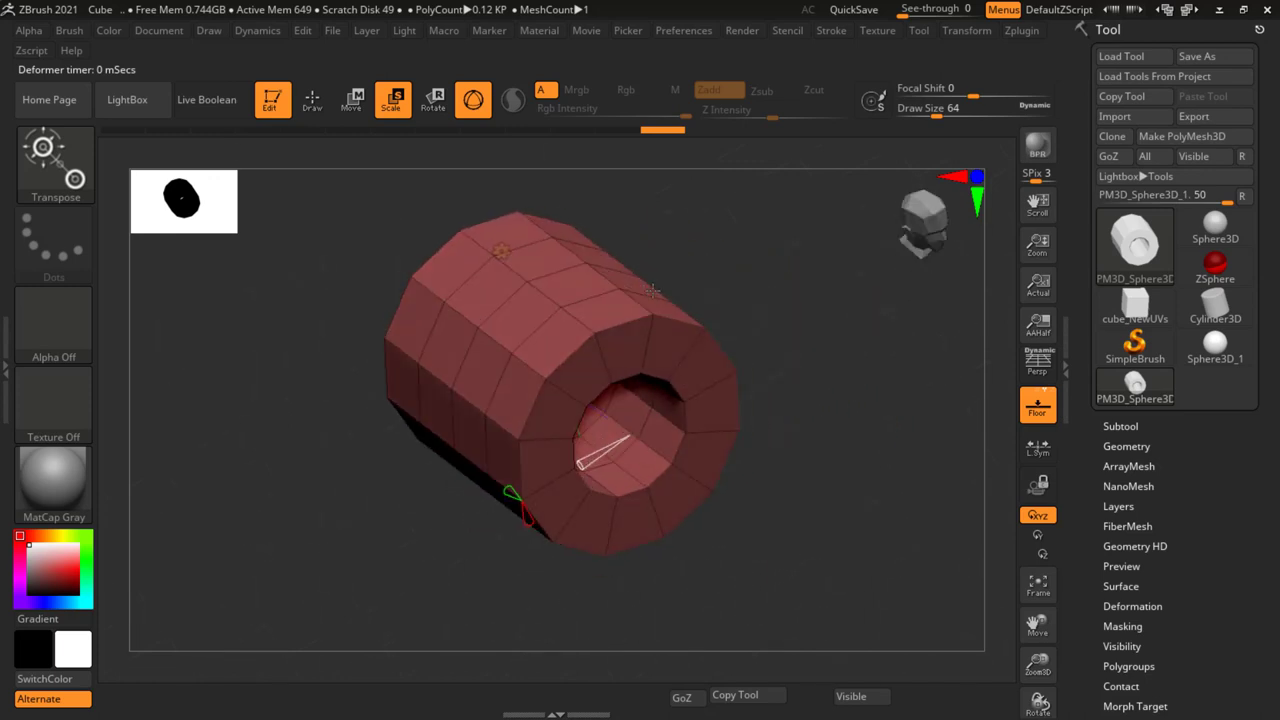
pyautogui.moveTo(528, 530); pyautogui.dragTo(527, 520)
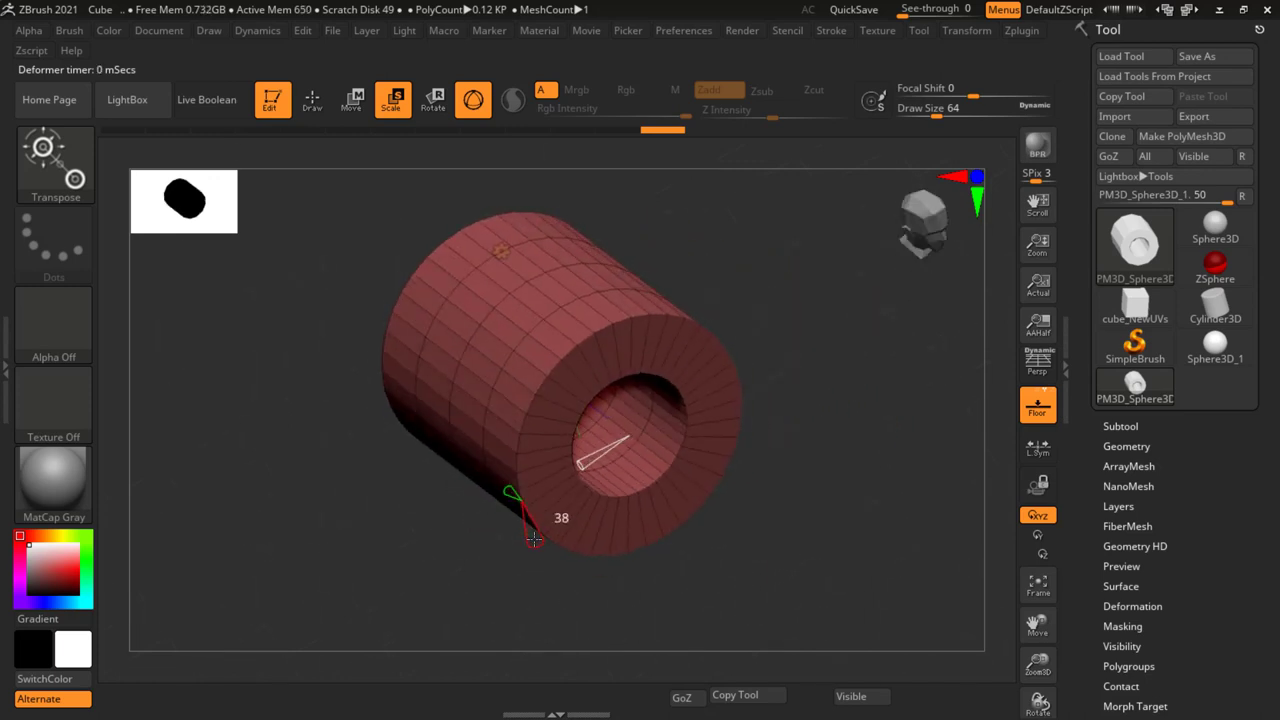
pyautogui.moveTo(728, 304); pyautogui.dragTo(759, 330)
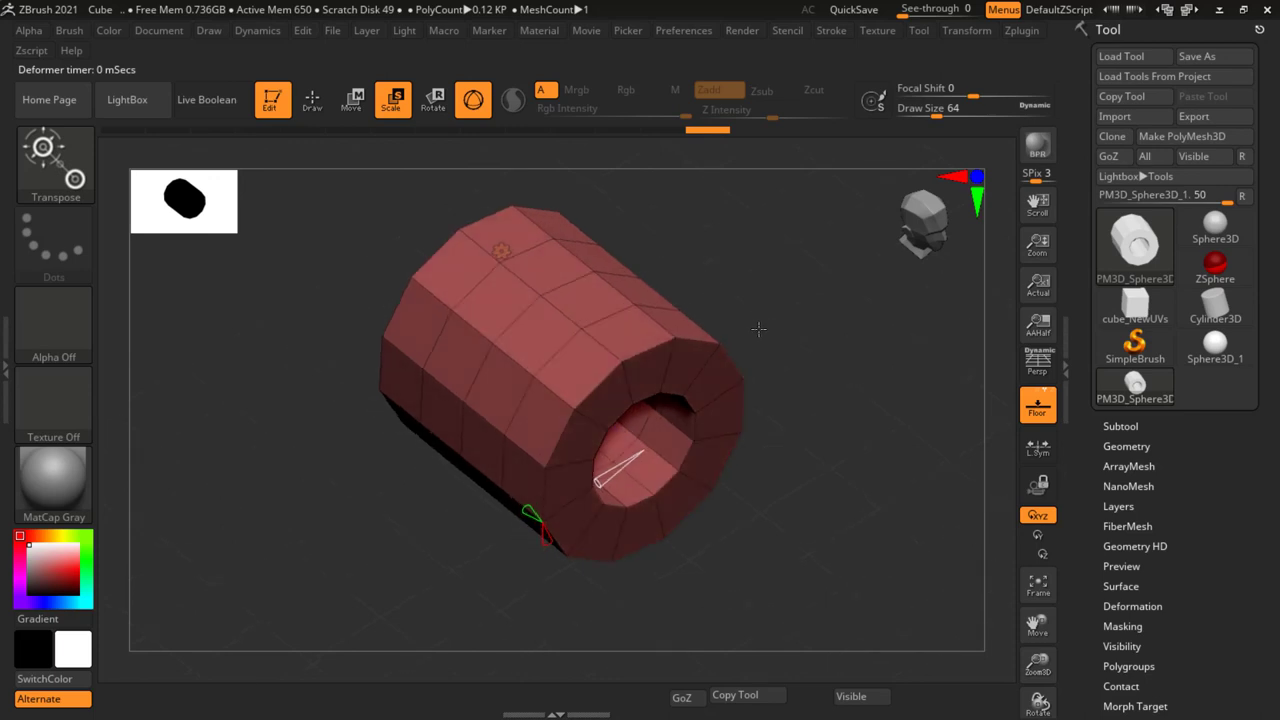
# Switch the gizmo to PolyCube and drop its Z divisions from 4 to 1
pyautogui.click(528, 520)
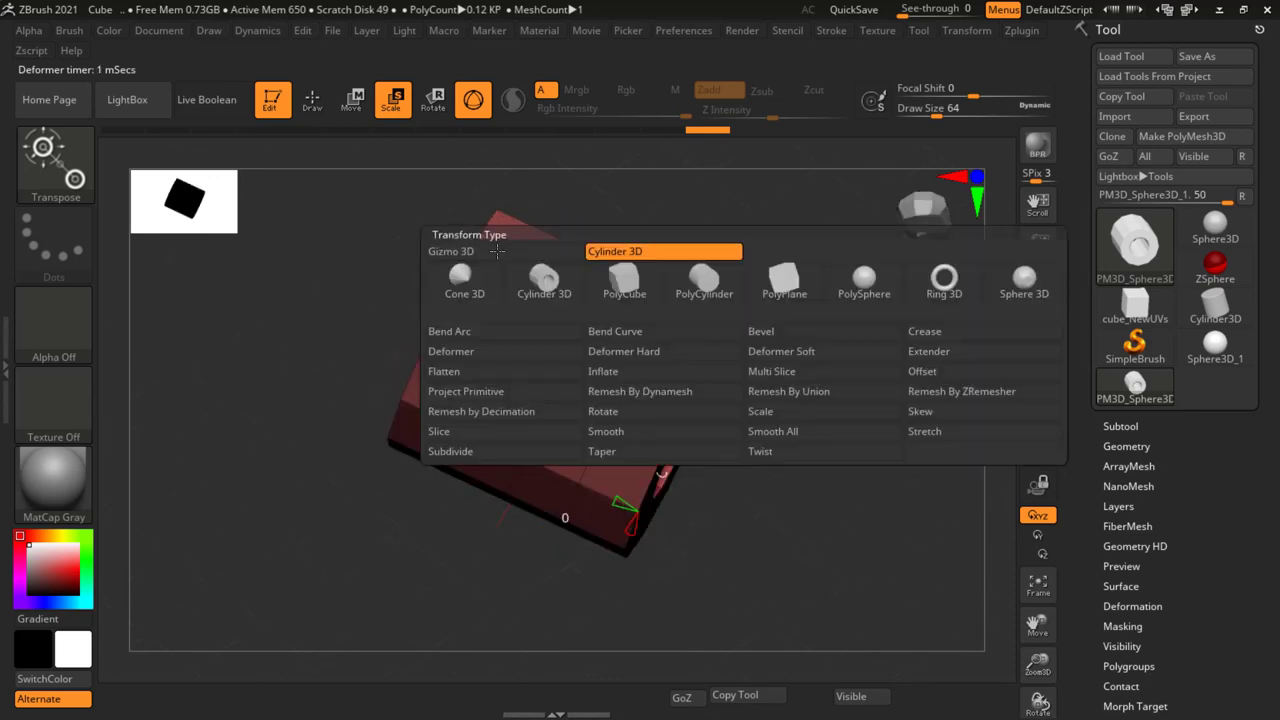
pyautogui.click(622, 290)
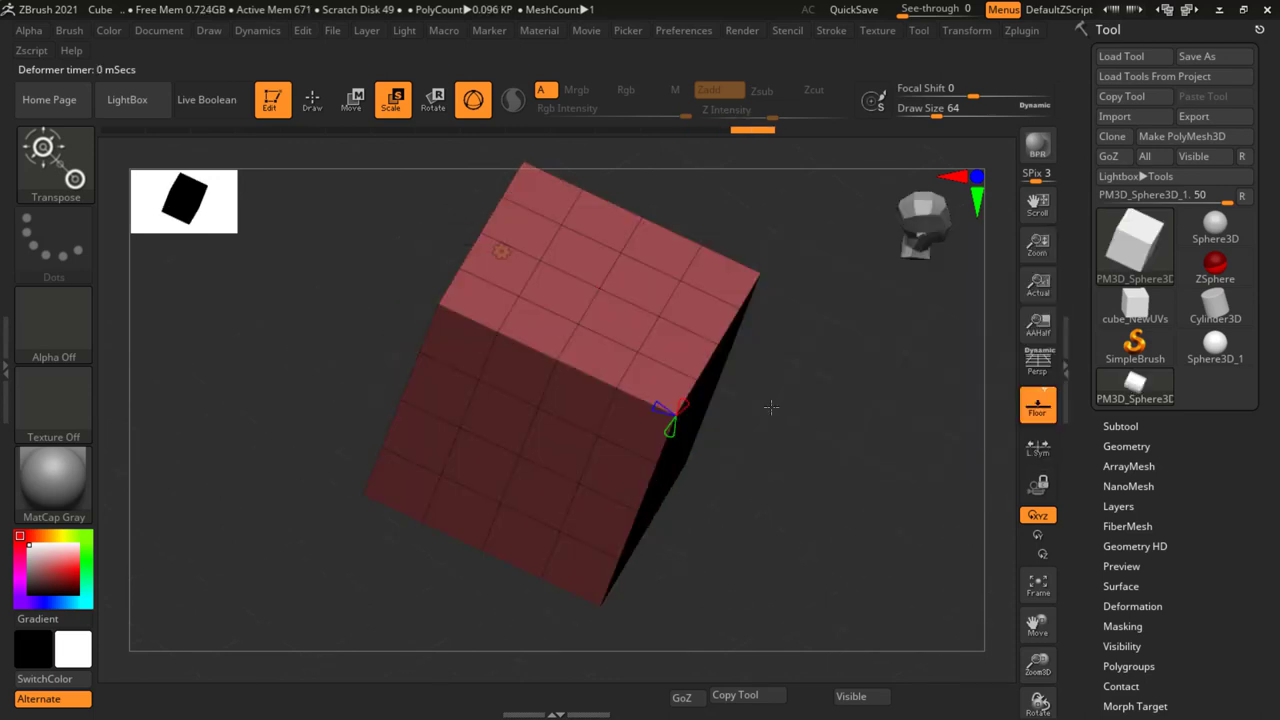
pyautogui.moveTo(590, 311); pyautogui.dragTo(531, 322)
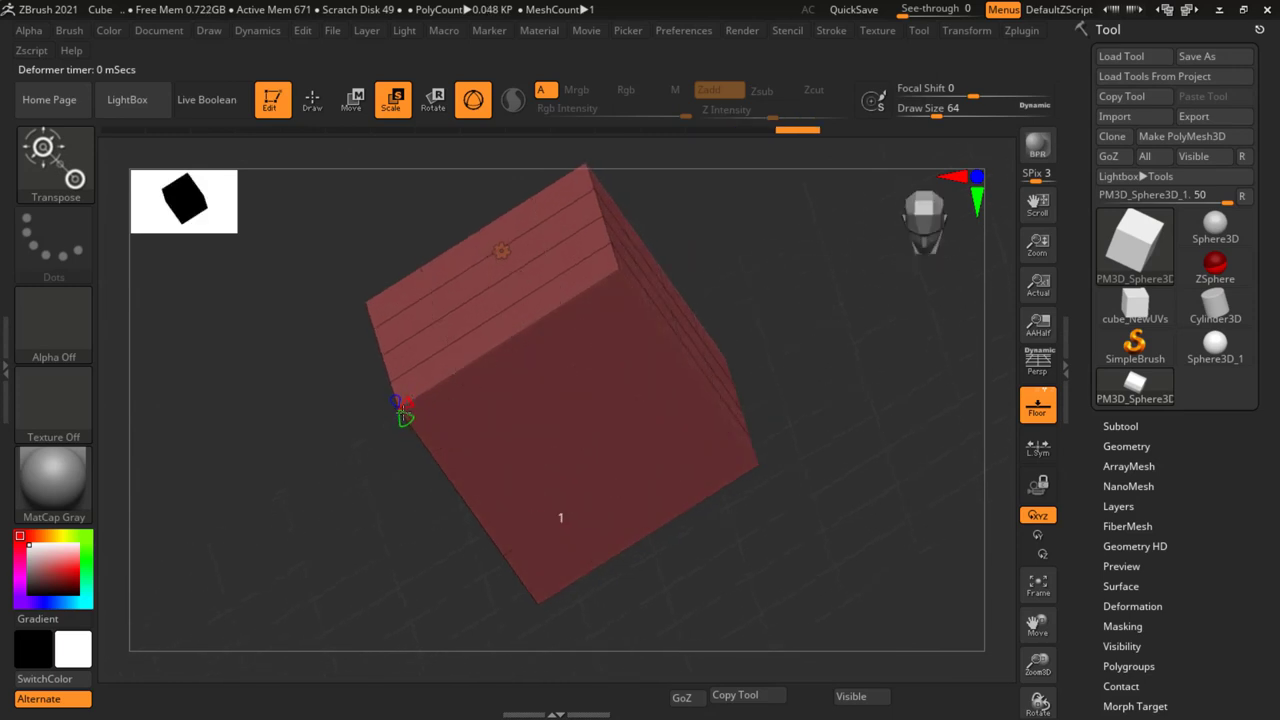
pyautogui.moveTo(562, 334)
pyautogui.mouseDown()
pyautogui.moveTo(567, 381)
pyautogui.moveTo(551, 395)
pyautogui.mouseUp()
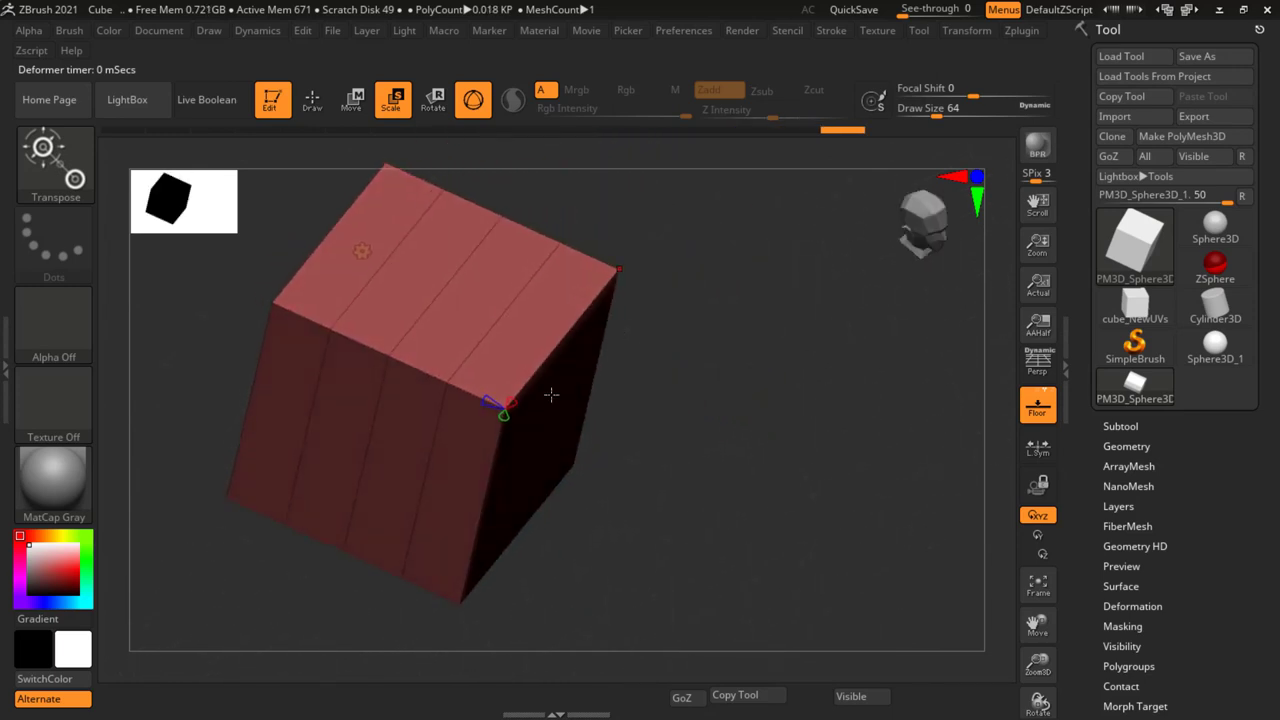
pyautogui.moveTo(635, 442)
pyautogui.mouseDown()
pyautogui.moveTo(674, 384)
pyautogui.moveTo(700, 380)
pyautogui.mouseUp()
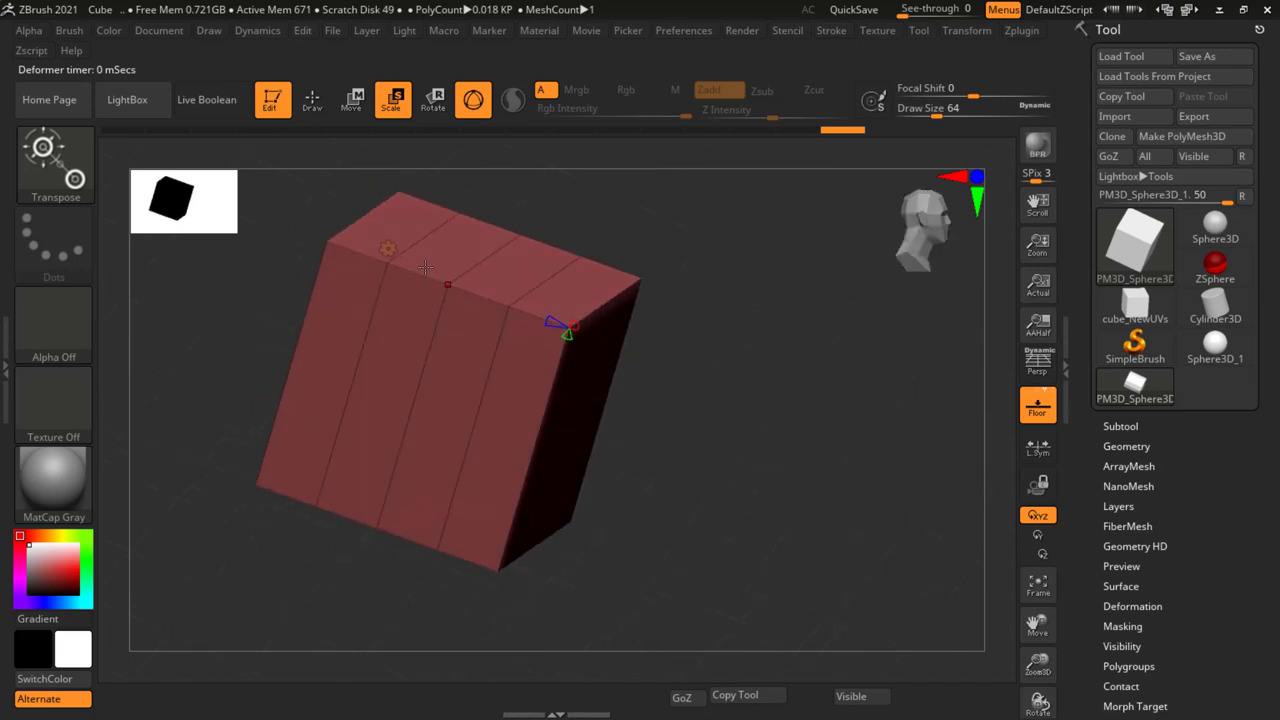
pyautogui.moveTo(553, 320)
pyautogui.mouseDown()
pyautogui.moveTo(562, 326)
pyautogui.moveTo(545, 315)
pyautogui.mouseUp()
# Raise the cube's X and Y divisions into a dense 0.928K-poly grid, viewed front-on
pyautogui.moveTo(691, 357); pyautogui.dragTo(509, 373)
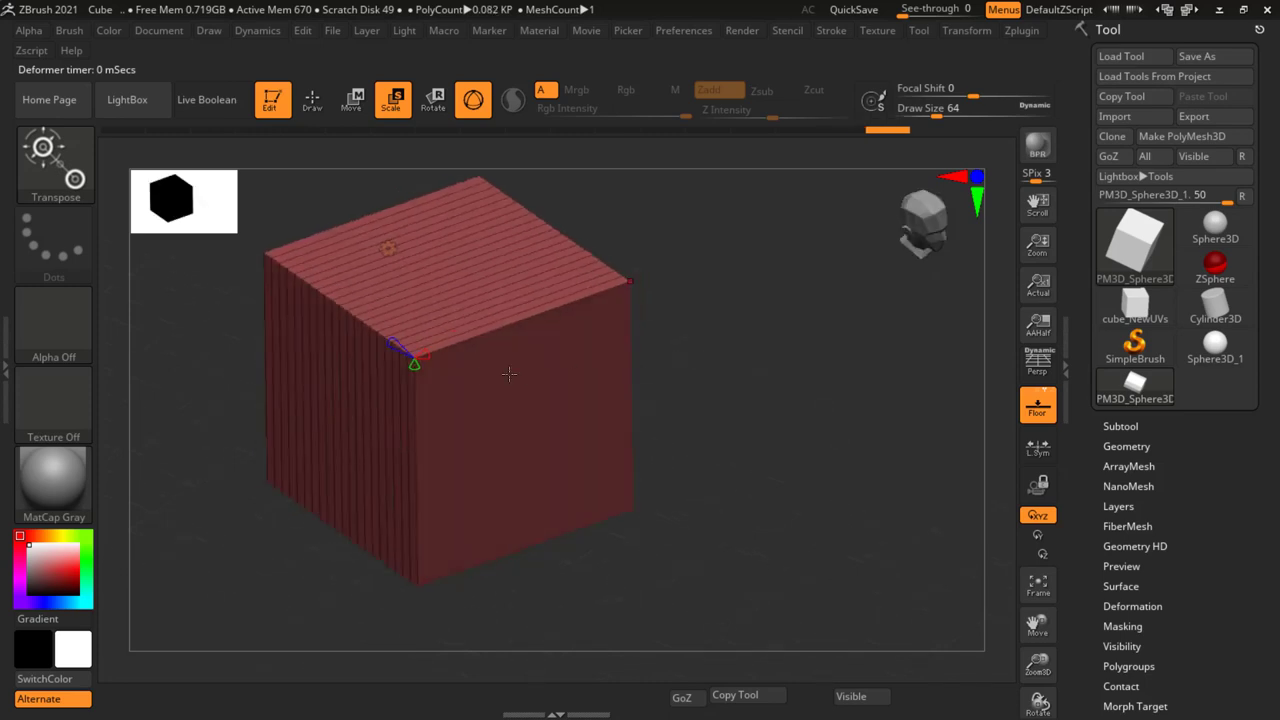
pyautogui.moveTo(427, 352)
pyautogui.mouseDown()
pyautogui.moveTo(430, 375)
pyautogui.moveTo(414, 390)
pyautogui.mouseUp()
pyautogui.moveTo(729, 408); pyautogui.dragTo(351, 384)
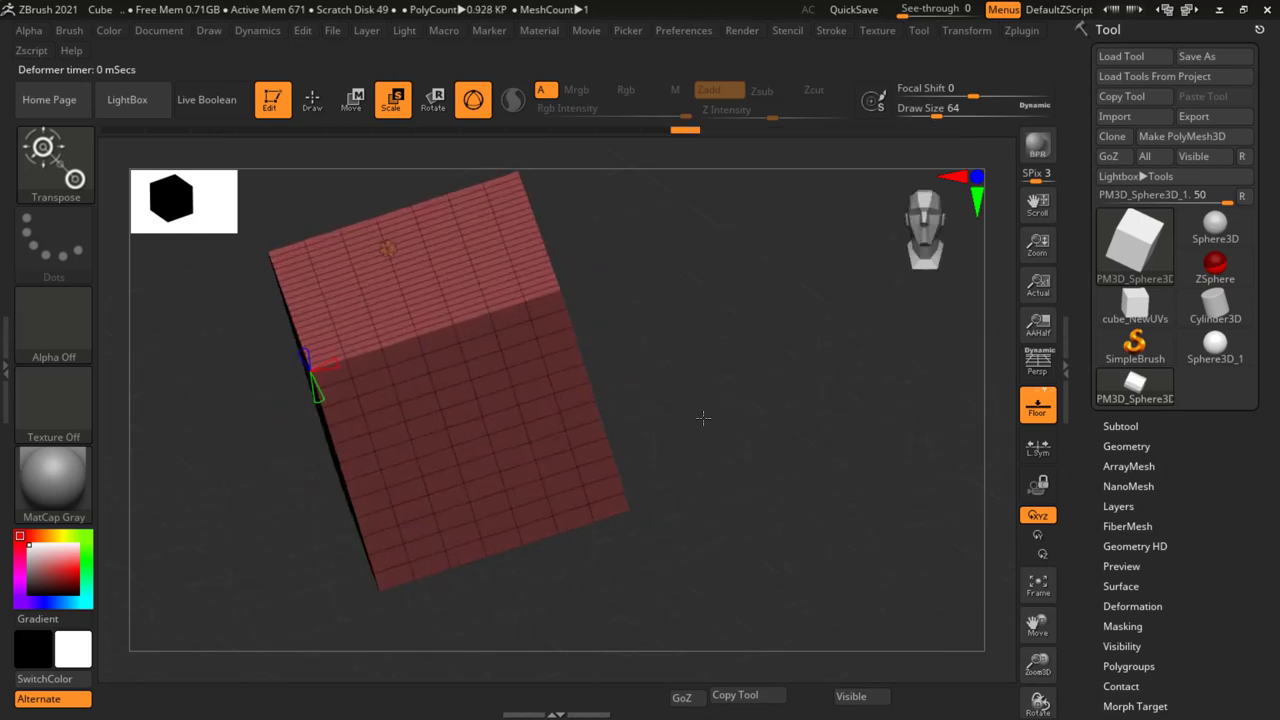
pyautogui.moveTo(700, 366)
pyautogui.mouseDown()
pyautogui.moveTo(747, 350)
pyautogui.moveTo(690, 388)
pyautogui.moveTo(669, 326)
pyautogui.moveTo(657, 351)
pyautogui.moveTo(575, 381)
pyautogui.mouseUp()
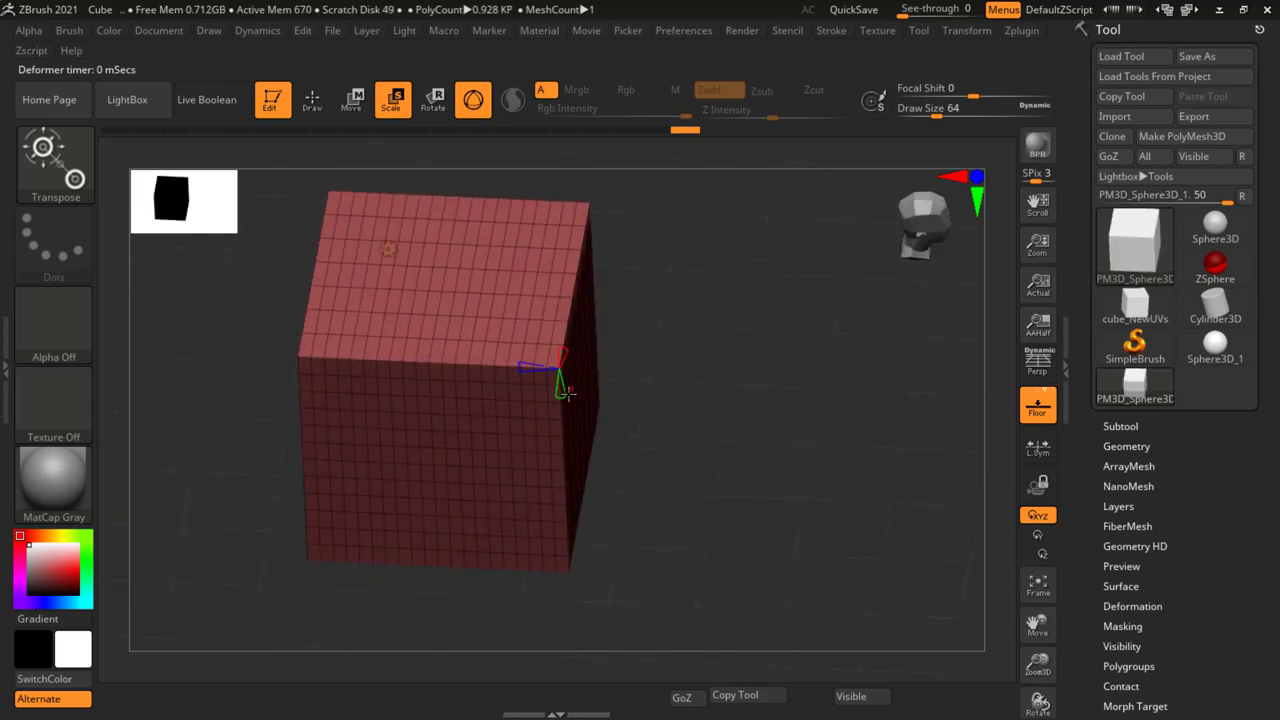
pyautogui.click(567, 394)
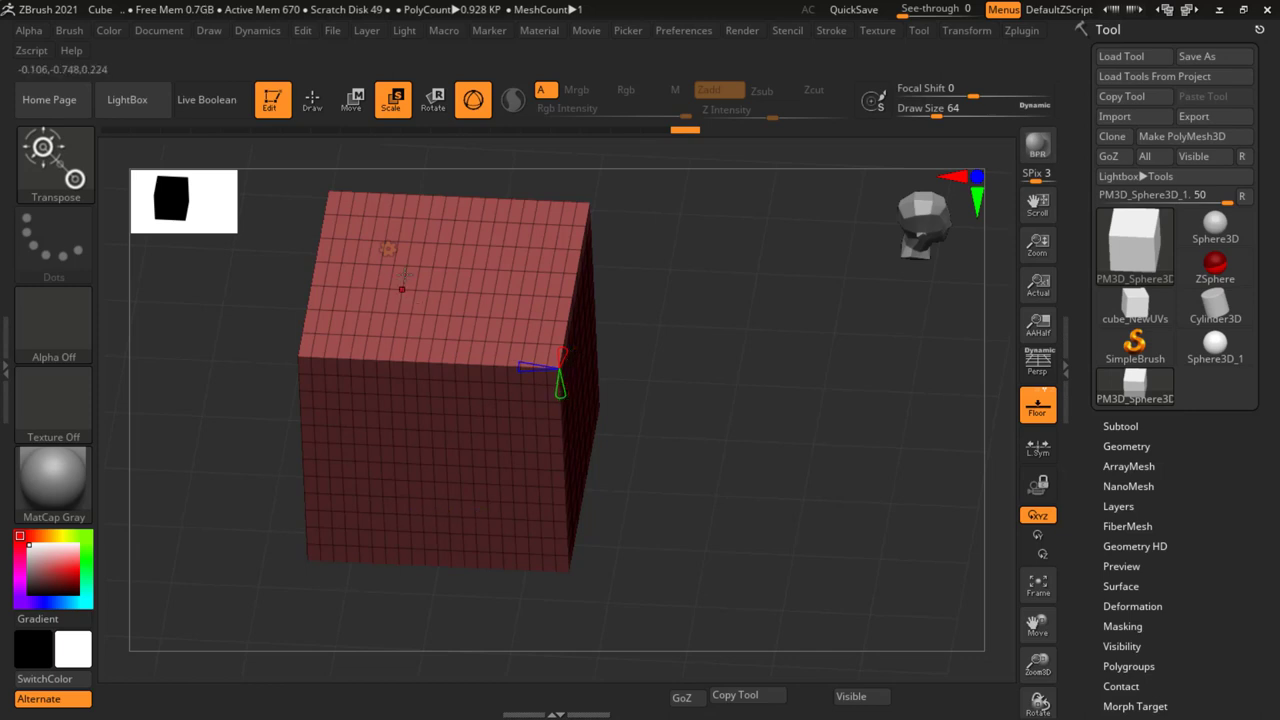
pyautogui.click(388, 249)
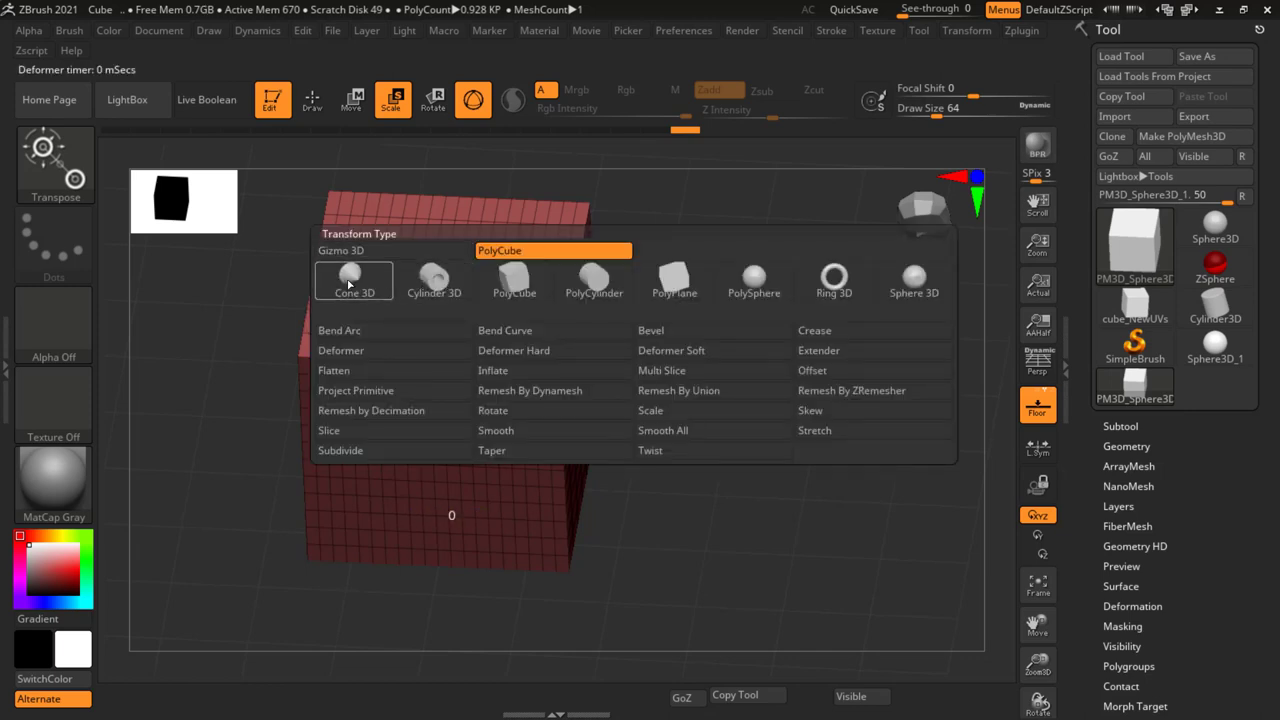
# Briefly turn the cube into Cone 3D, then into a 0.384K-poly PolyCylinder with ringed caps
pyautogui.click(348, 284)
pyautogui.moveTo(640, 400)
pyautogui.mouseDown()
pyautogui.moveTo(720, 401)
pyautogui.moveTo(611, 384)
pyautogui.moveTo(473, 271)
pyautogui.mouseUp()
pyautogui.click(388, 248)
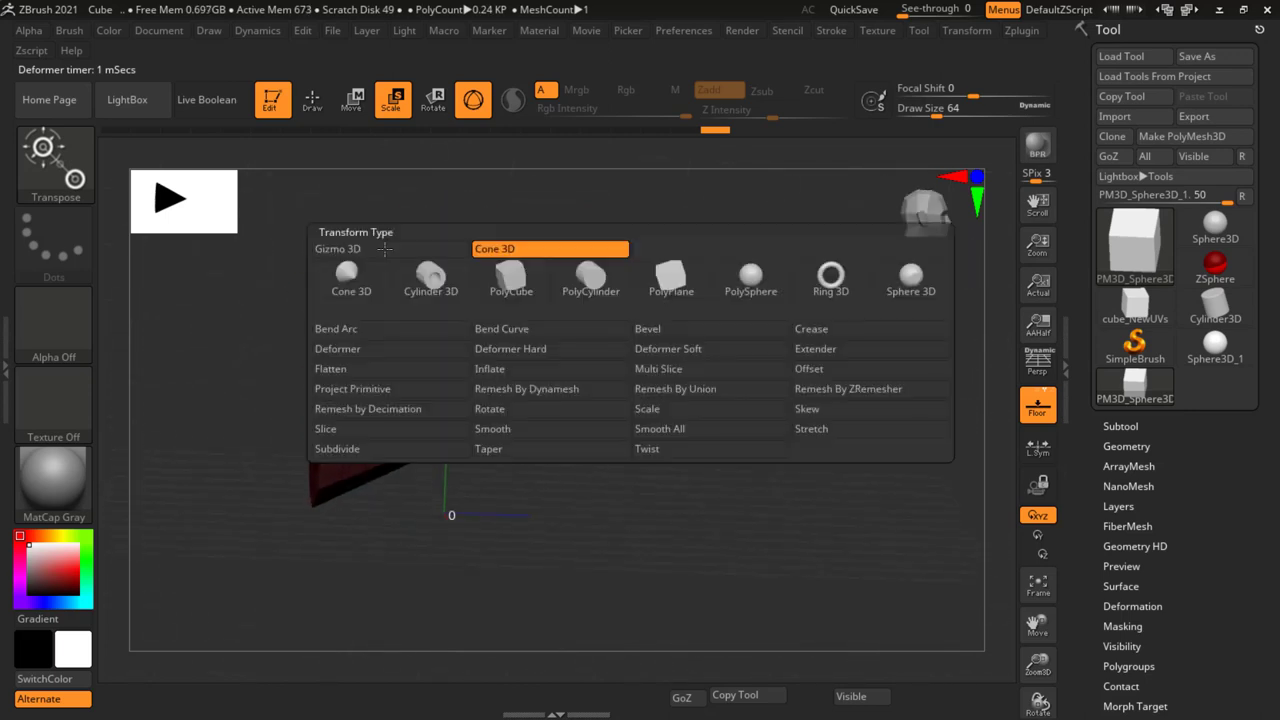
pyautogui.click(593, 285)
pyautogui.moveTo(594, 396)
pyautogui.mouseDown()
pyautogui.moveTo(668, 375)
pyautogui.moveTo(656, 399)
pyautogui.mouseUp()
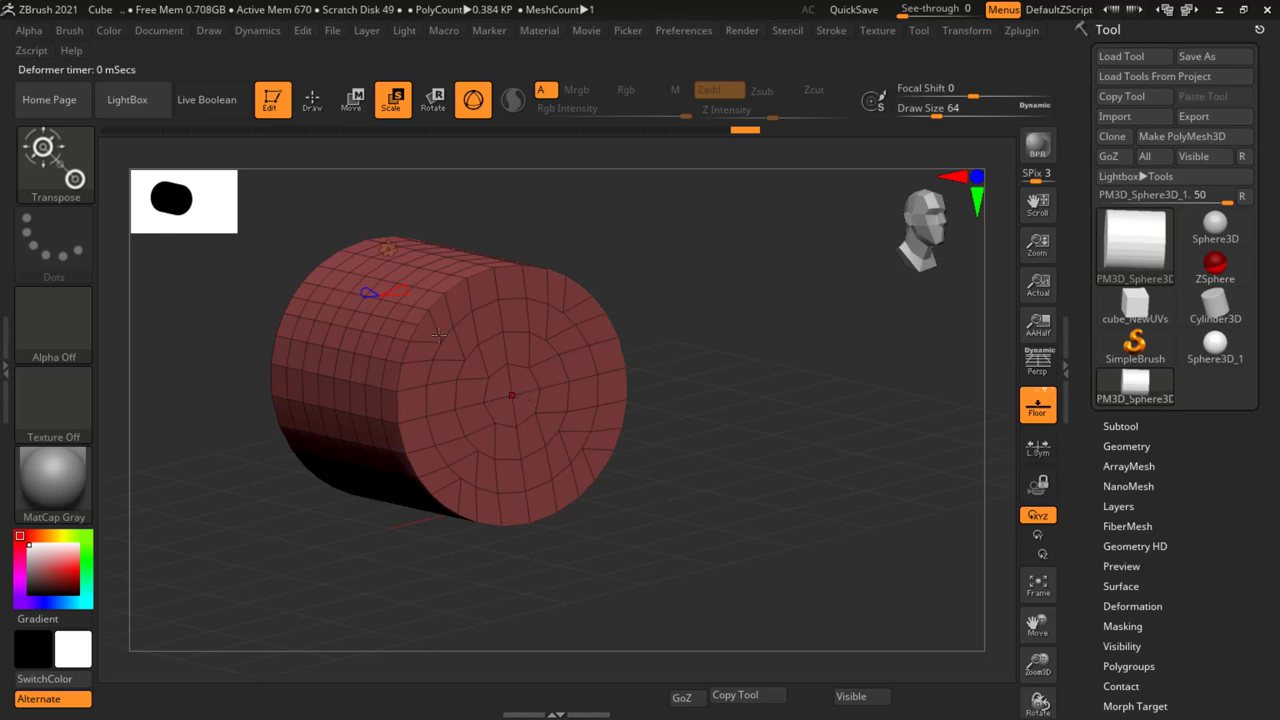
# Turn the cylinder into a hollow tube, then close up its inner hole
pyautogui.click(388, 251)
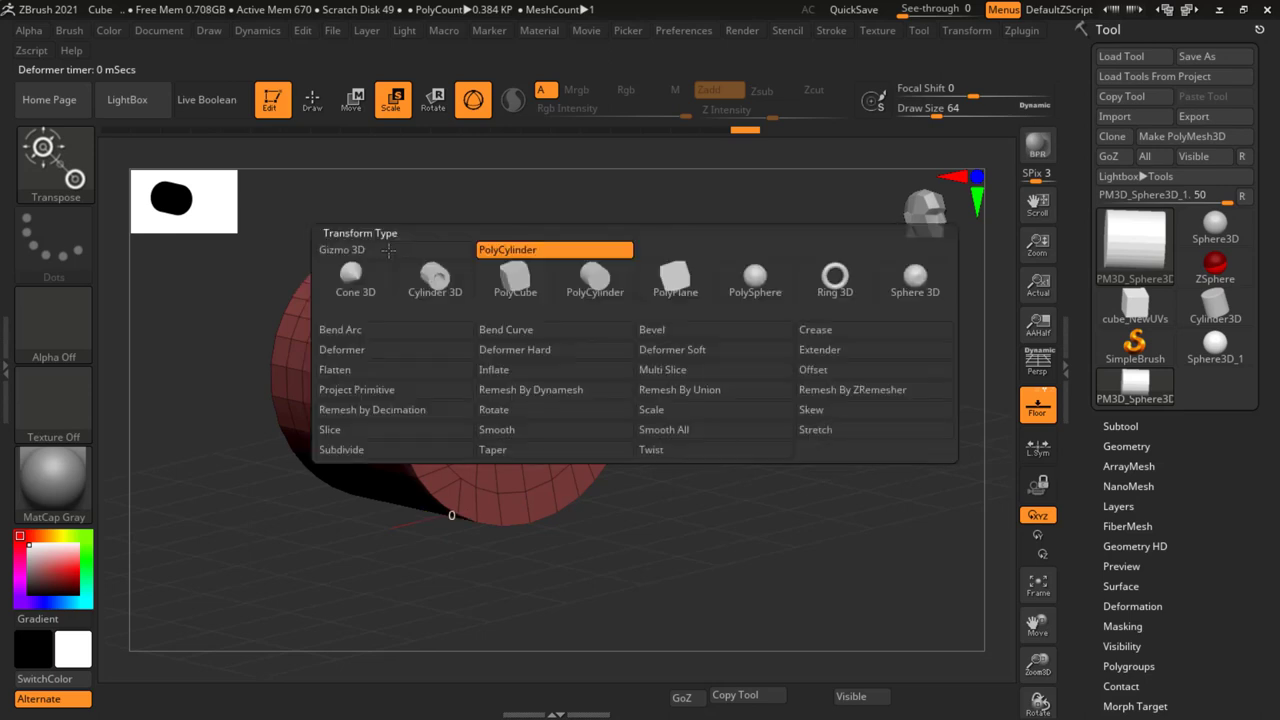
pyautogui.click(434, 283)
pyautogui.moveTo(481, 407); pyautogui.dragTo(519, 399)
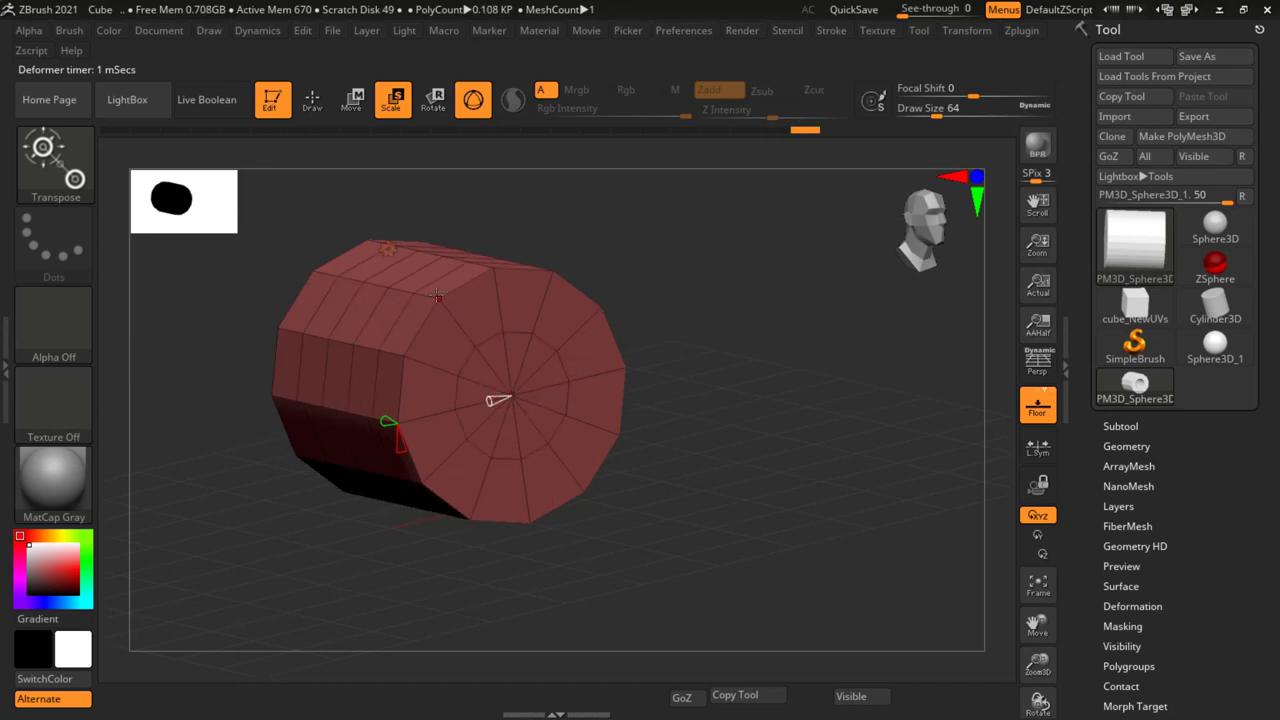
# Convert the mesh to a PolyCylinder and cut its lengthwise divisions to 0.126K polys
pyautogui.click(388, 249)
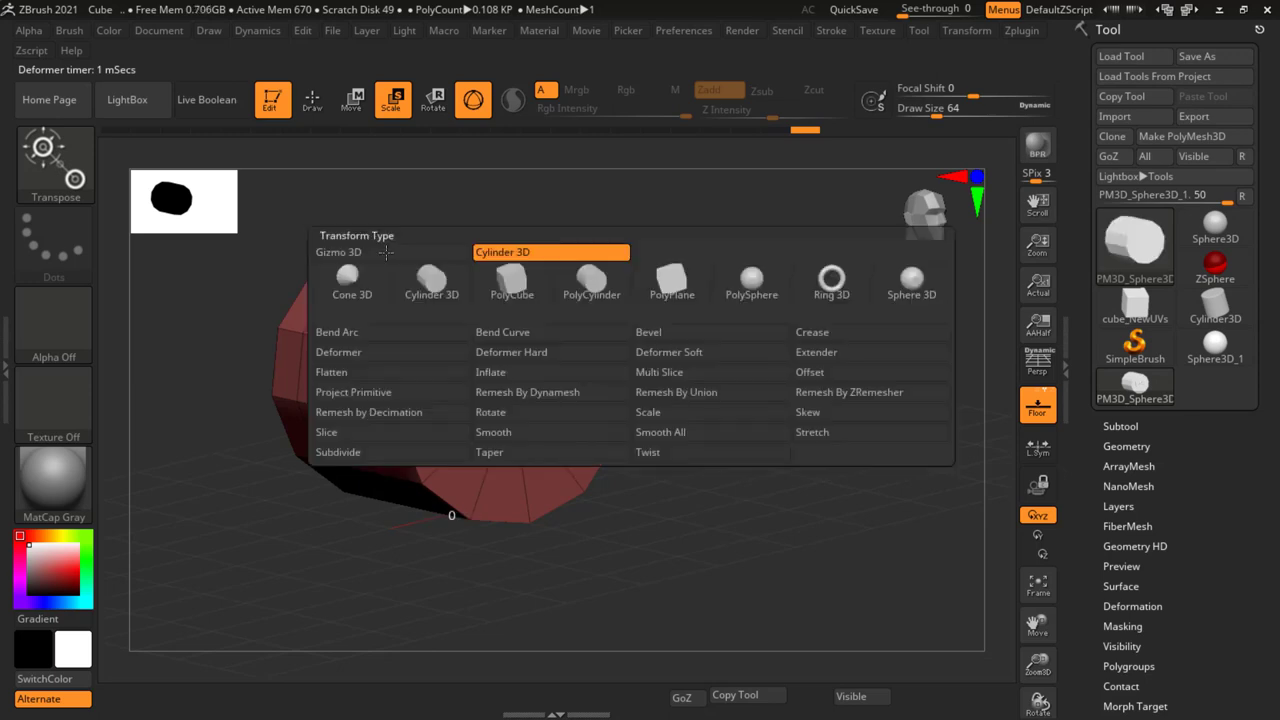
pyautogui.click(592, 285)
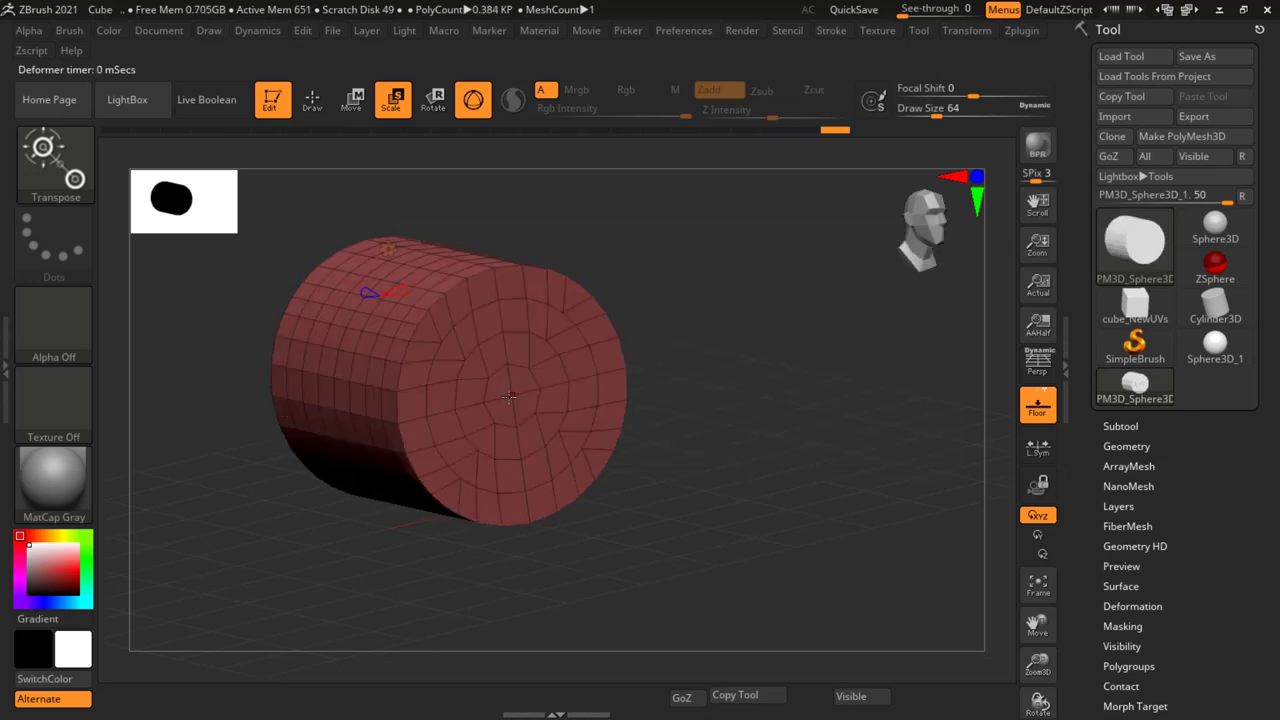
pyautogui.moveTo(493, 381)
pyautogui.mouseDown()
pyautogui.moveTo(595, 361)
pyautogui.moveTo(437, 394)
pyautogui.moveTo(380, 444)
pyautogui.moveTo(340, 421)
pyautogui.moveTo(305, 432)
pyautogui.mouseUp()
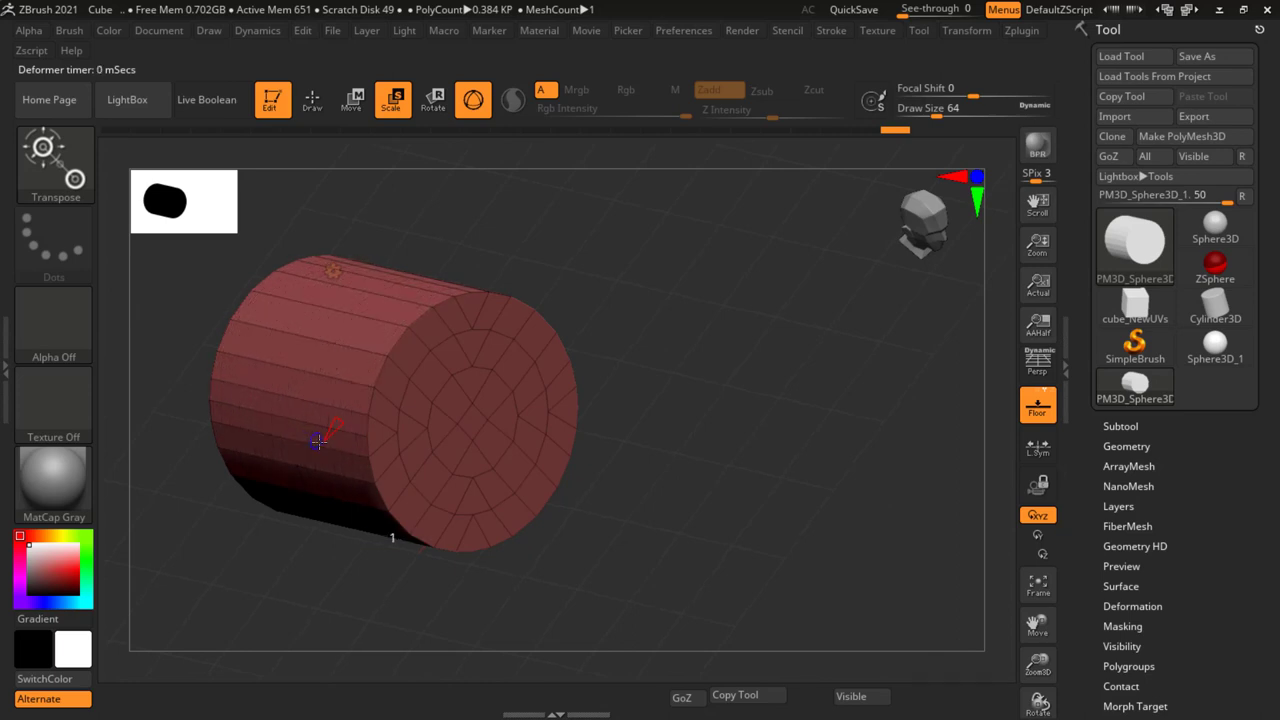
pyautogui.moveTo(305, 432); pyautogui.dragTo(651, 420)
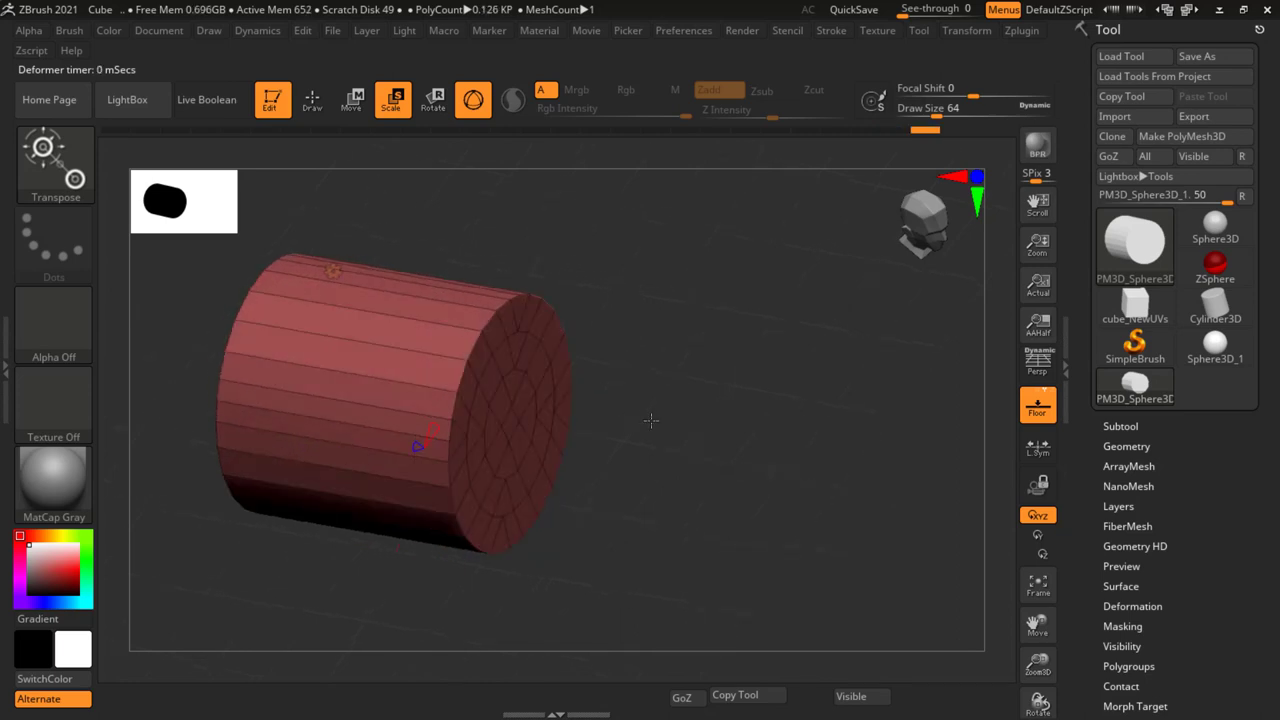
pyautogui.click(333, 271)
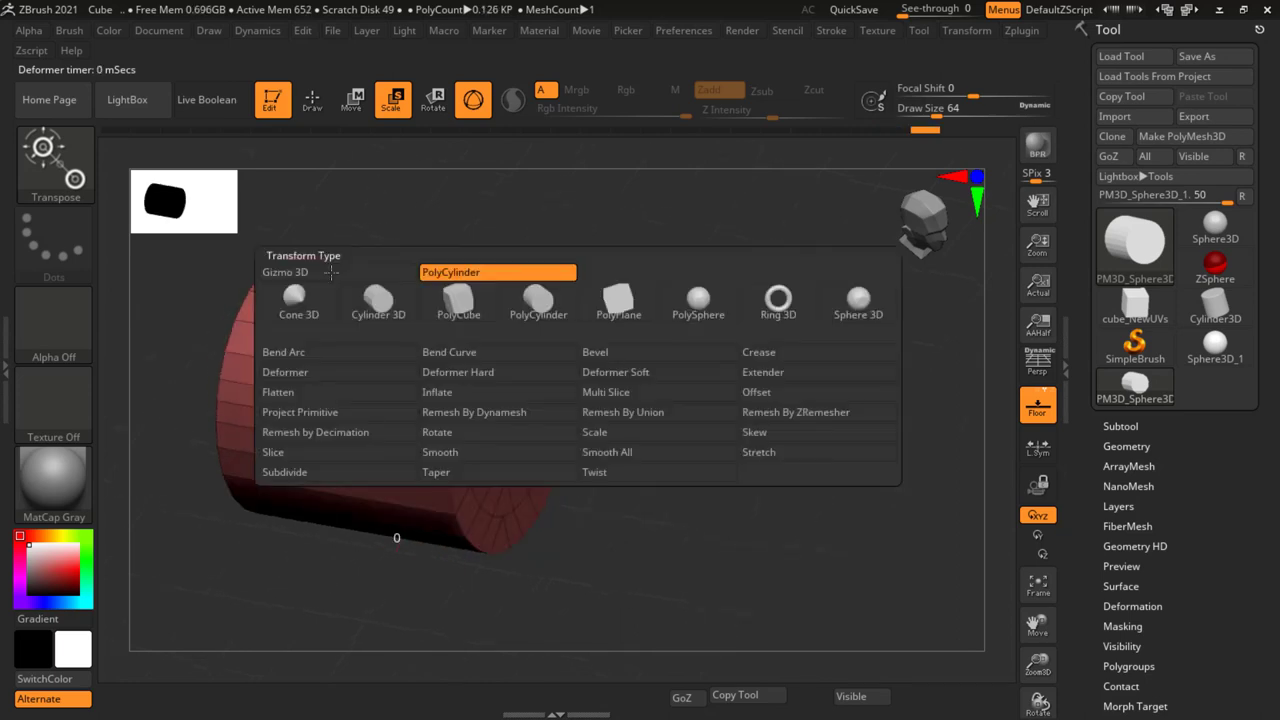
# Switch the mesh to a densely gridded PolyPlane, then to a 0.384K-poly PolySphere
pyautogui.click(625, 301)
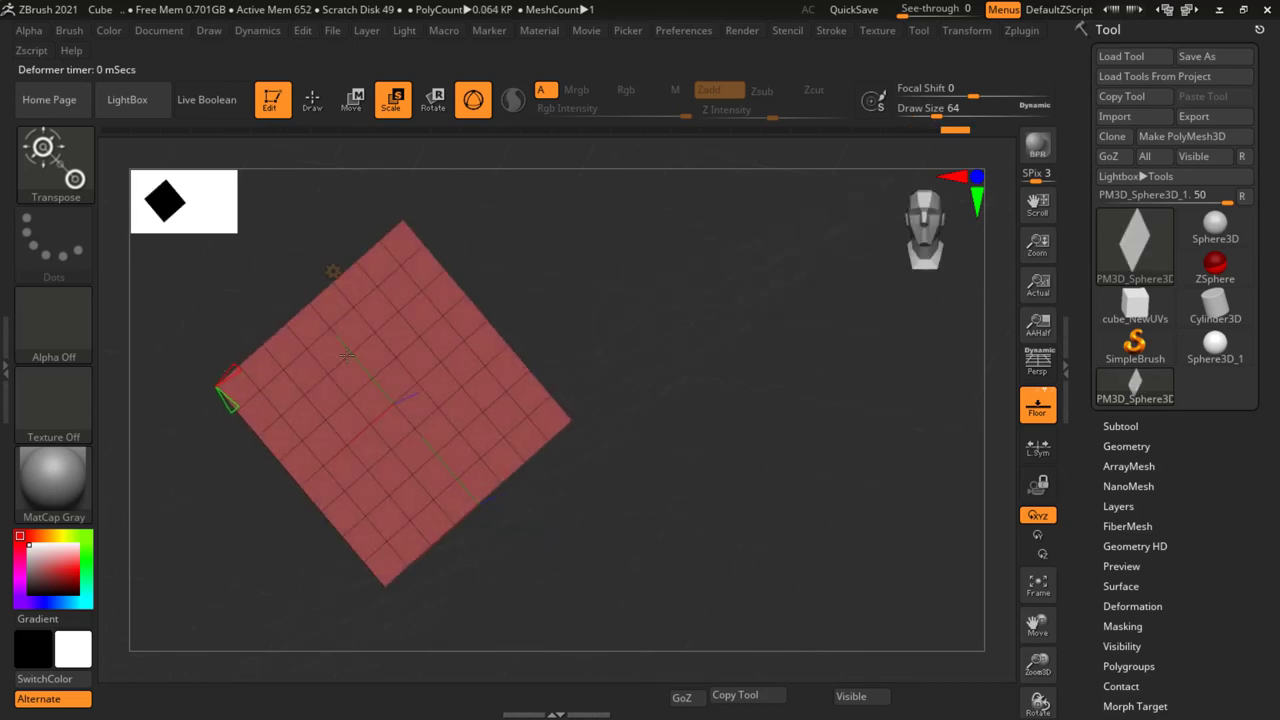
pyautogui.moveTo(238, 368)
pyautogui.mouseDown()
pyautogui.moveTo(216, 414)
pyautogui.moveTo(222, 398)
pyautogui.mouseUp()
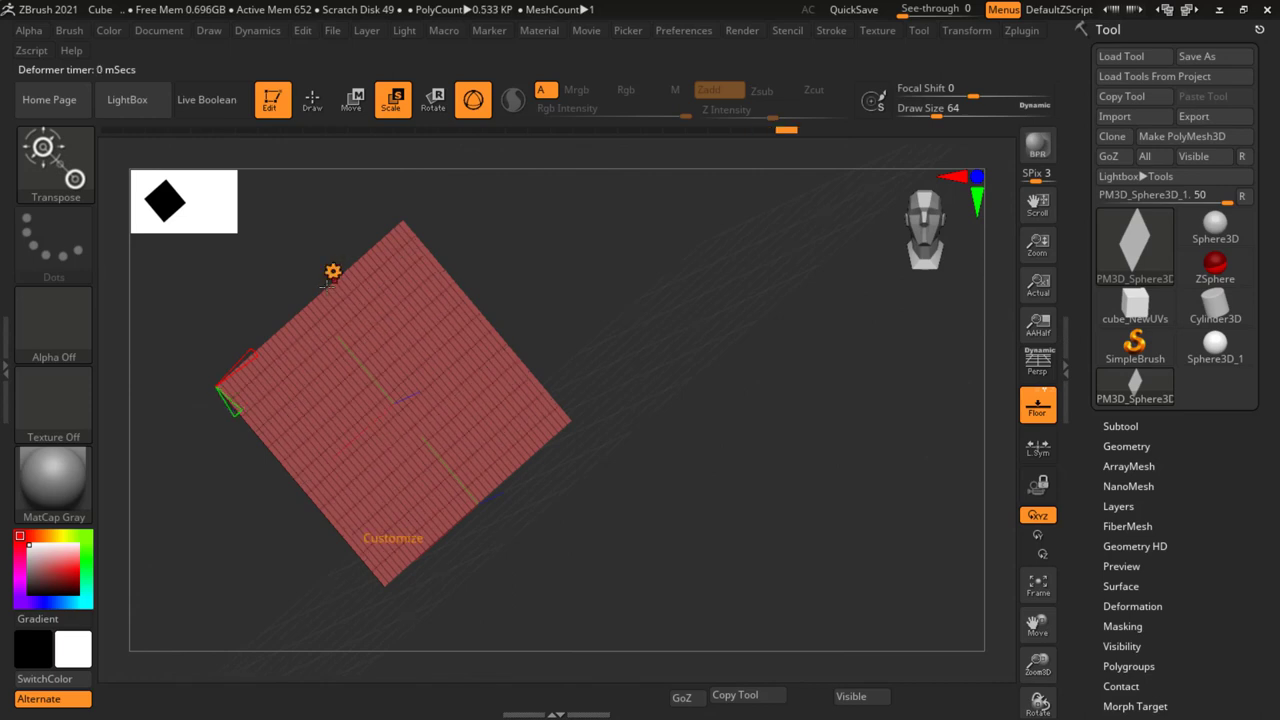
pyautogui.click(333, 271)
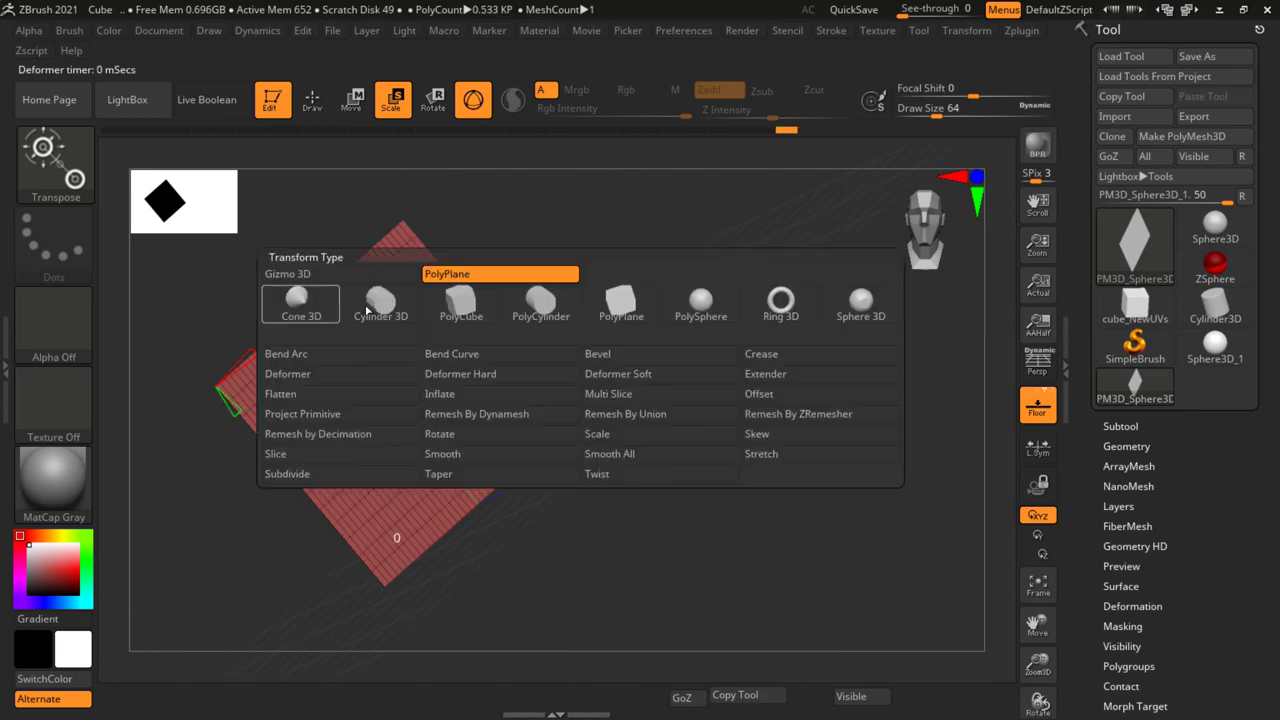
pyautogui.click(705, 309)
pyautogui.moveTo(620, 330); pyautogui.dragTo(330, 290)
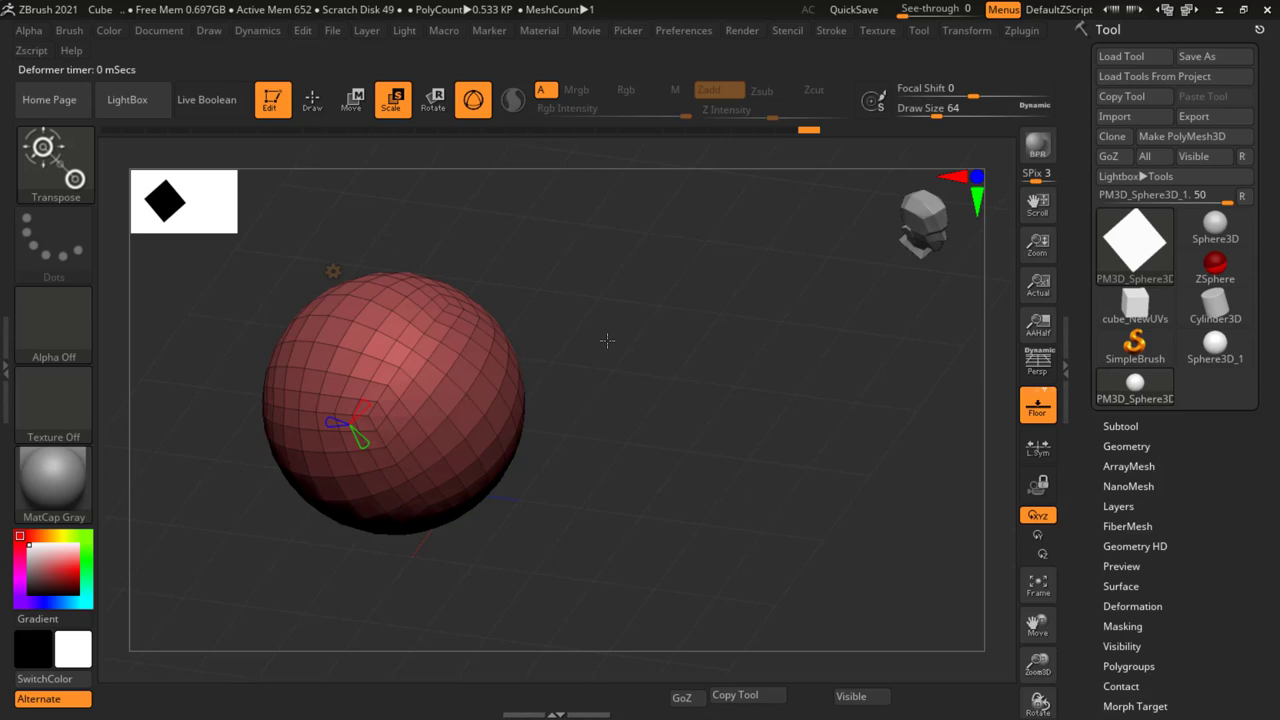
pyautogui.click(333, 271)
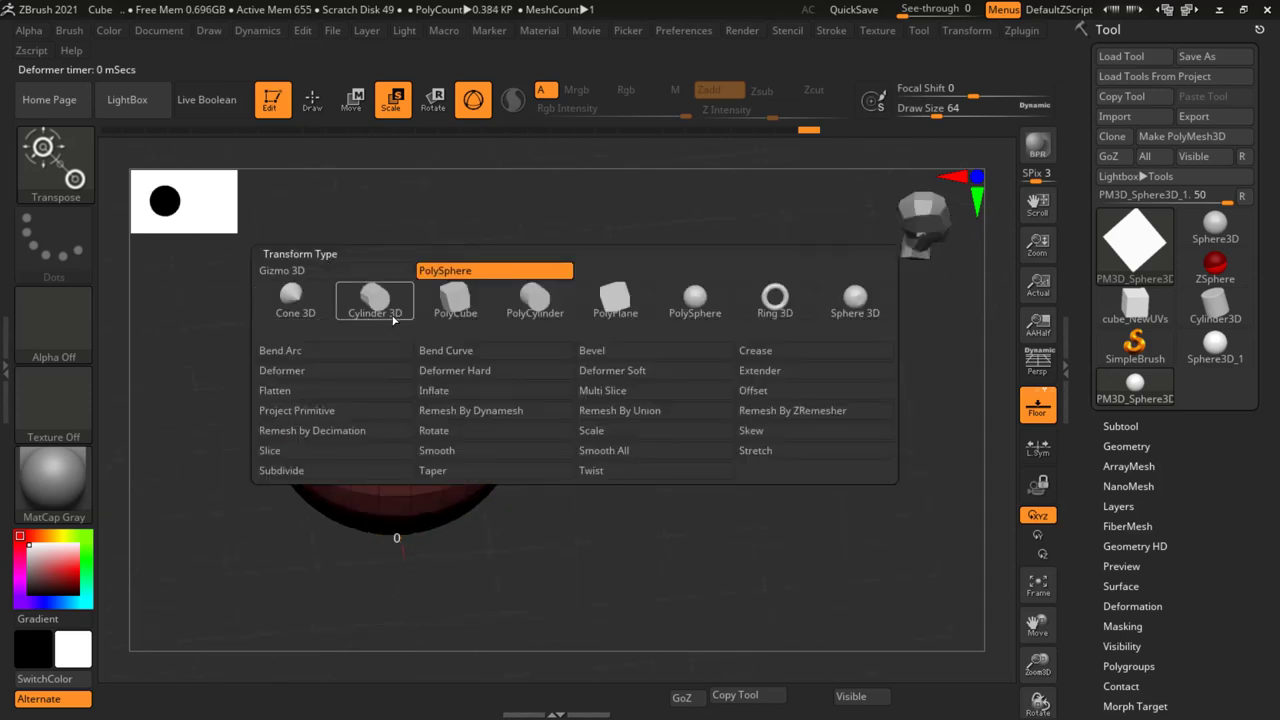
# Keep PolySphere as the deformer and coarsen it to X Divide 1, a 0.052K-poly mesh
pyautogui.click(681, 313)
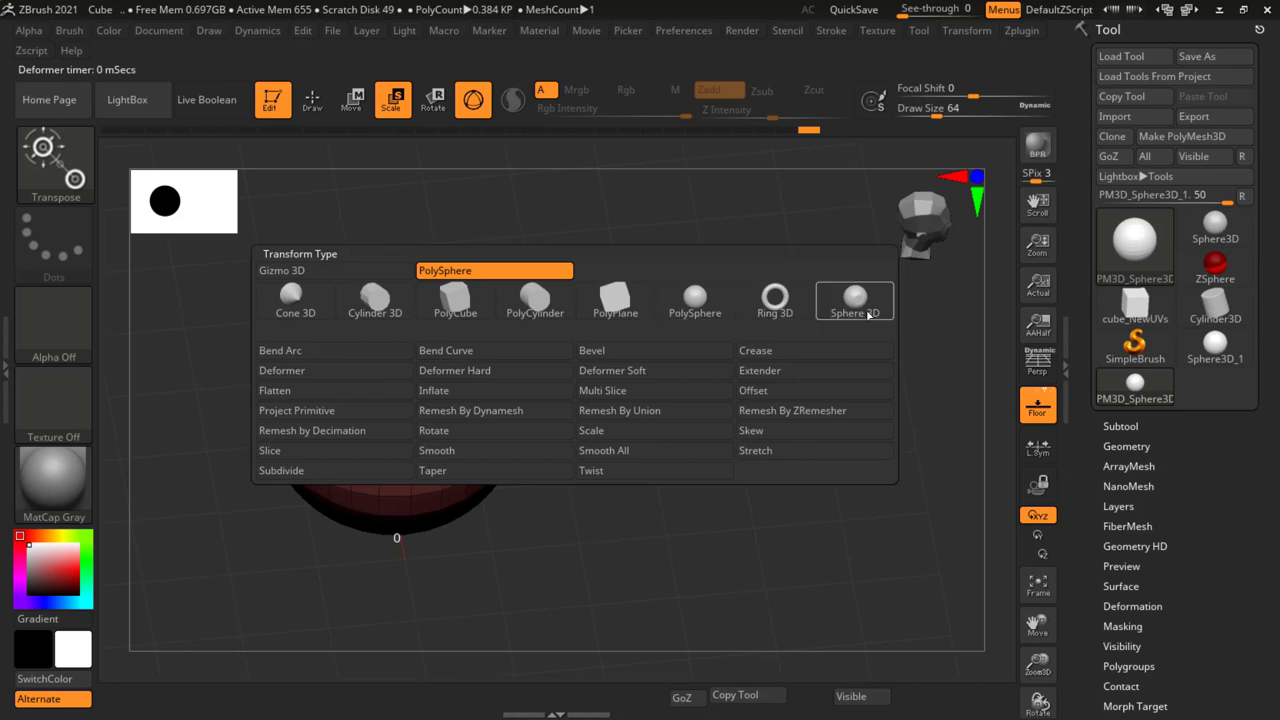
pyautogui.click(433, 430)
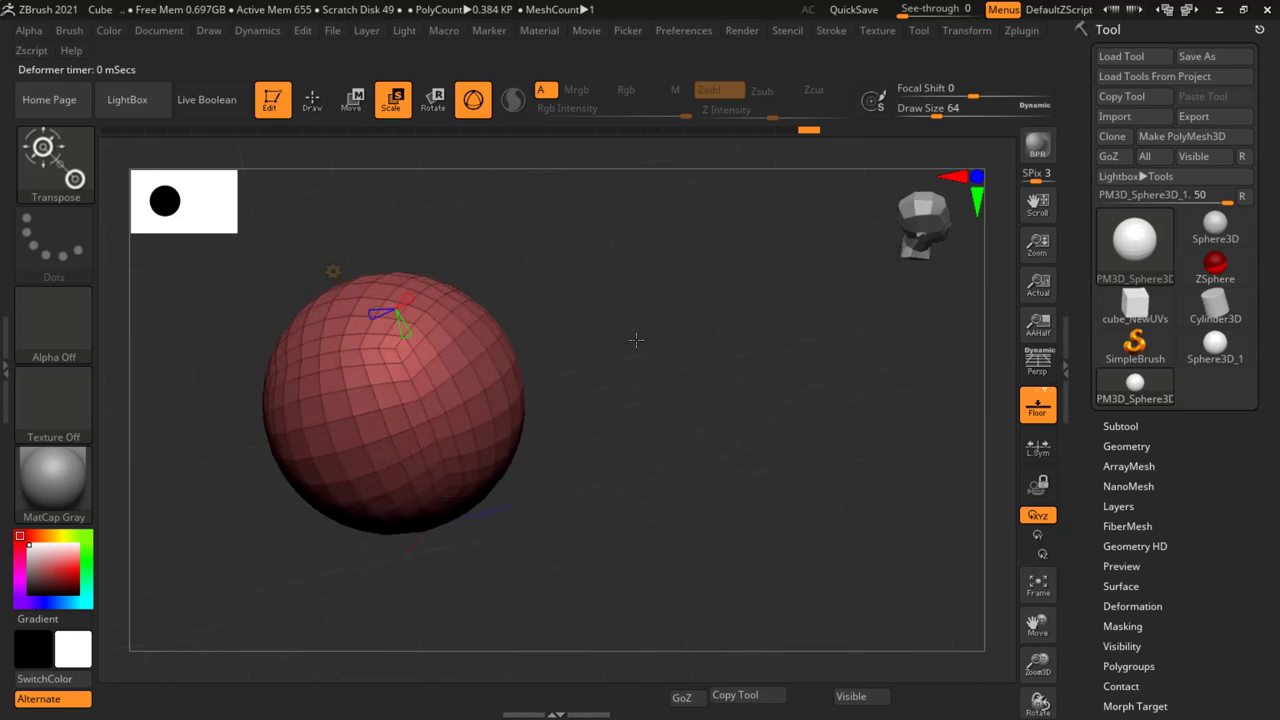
pyautogui.moveTo(636, 340)
pyautogui.mouseDown()
pyautogui.moveTo(434, 420)
pyautogui.moveTo(311, 395)
pyautogui.moveTo(258, 436)
pyautogui.moveTo(313, 289)
pyautogui.mouseUp()
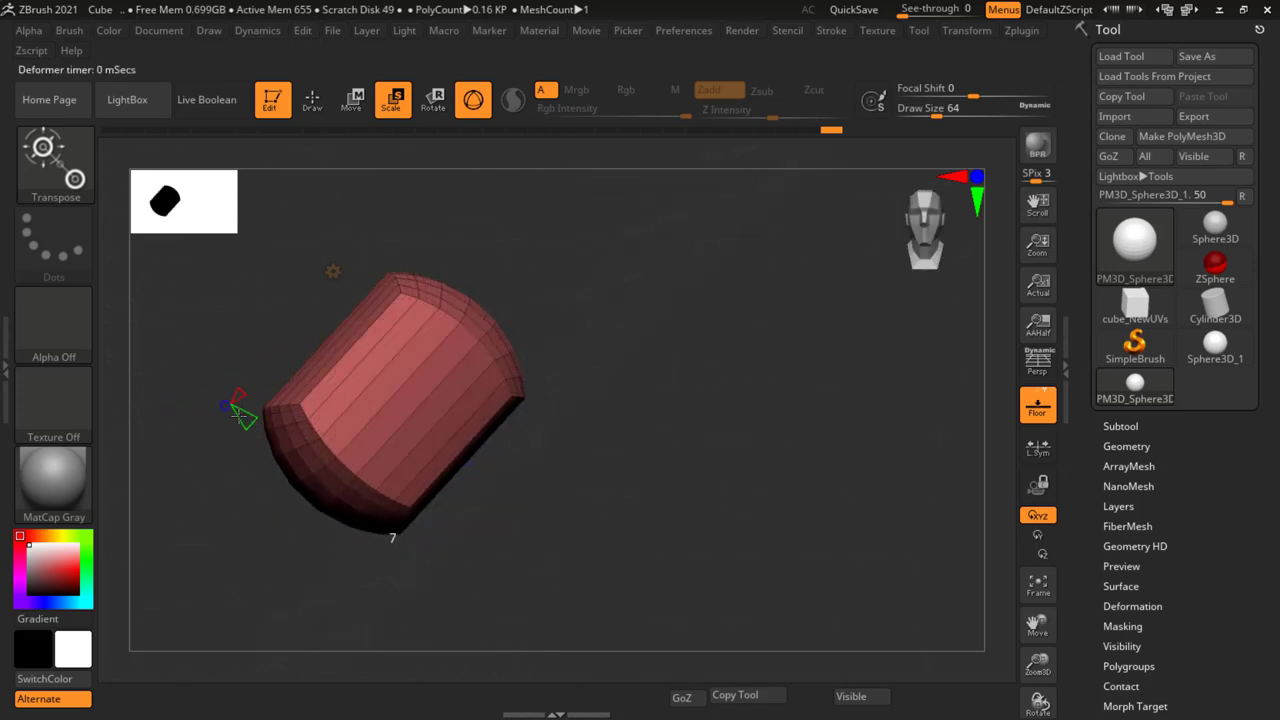
pyautogui.click(333, 272)
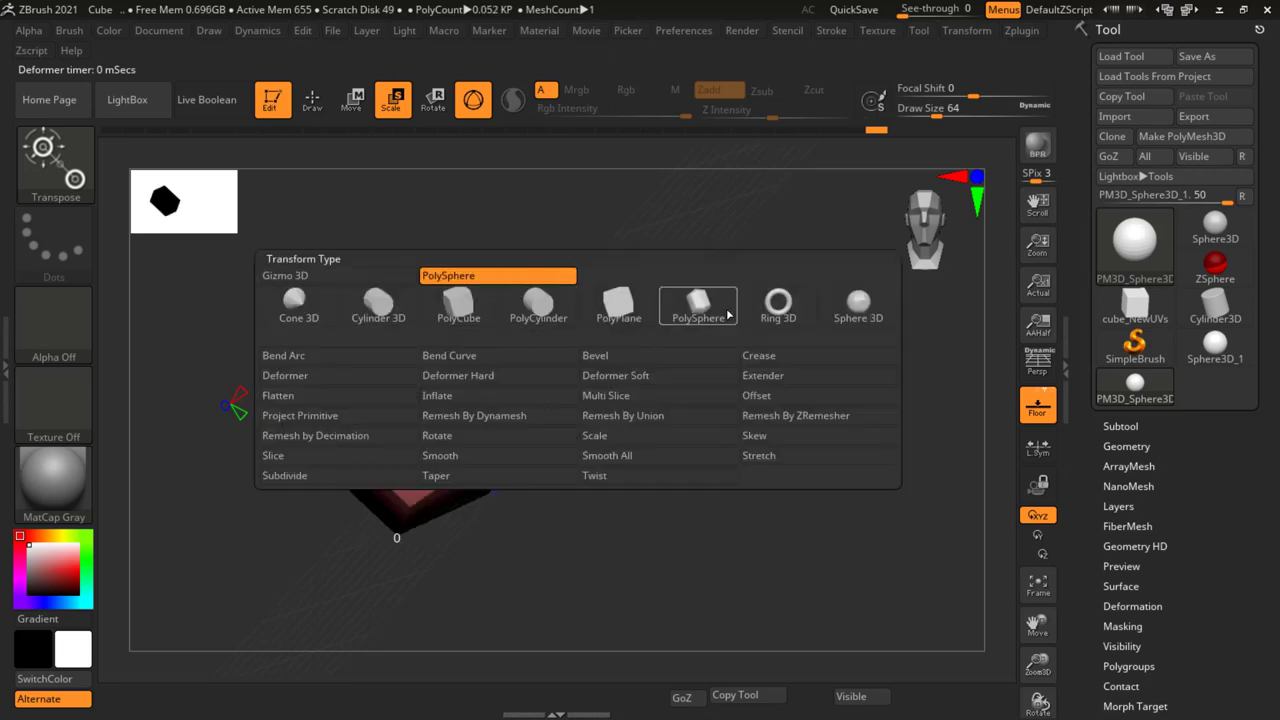
# Convert the mesh to a Sphere 3D and compress it along one axis
pyautogui.click(858, 307)
pyautogui.moveTo(632, 341); pyautogui.dragTo(742, 309)
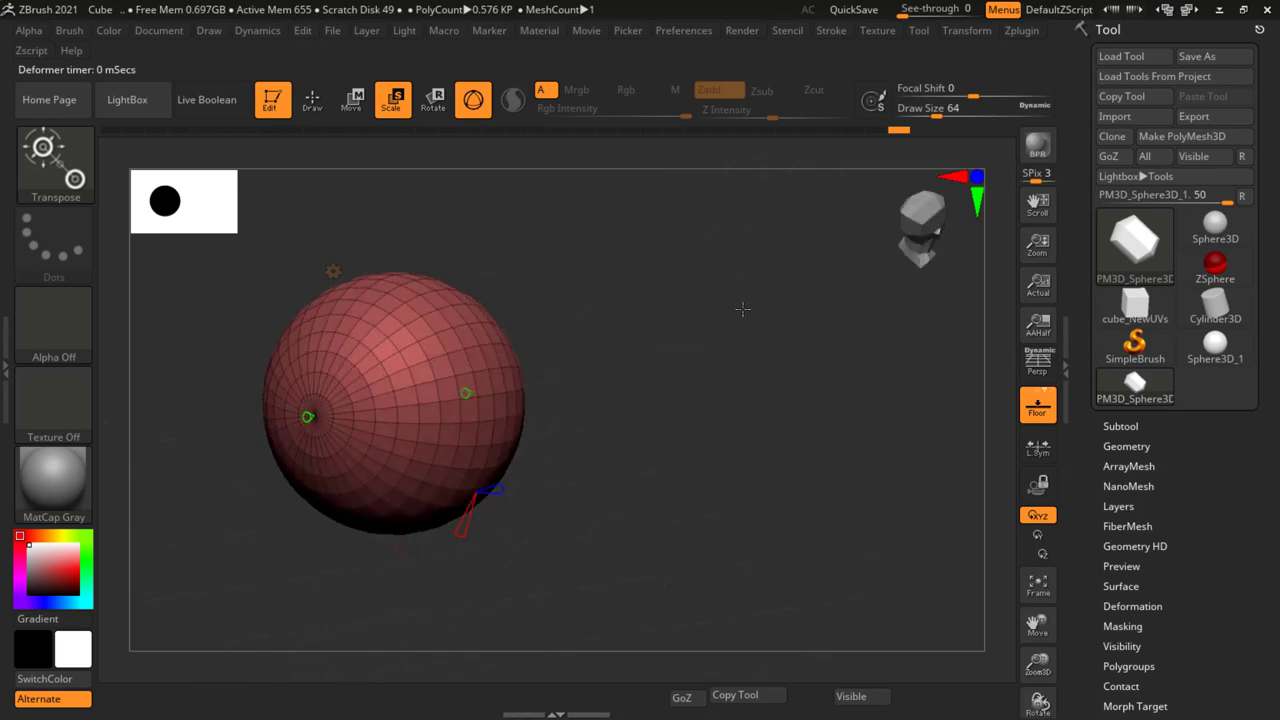
pyautogui.keyDown('shift'); pyautogui.moveTo(388, 455); pyautogui.dragTo(383, 428); pyautogui.keyUp('shift')
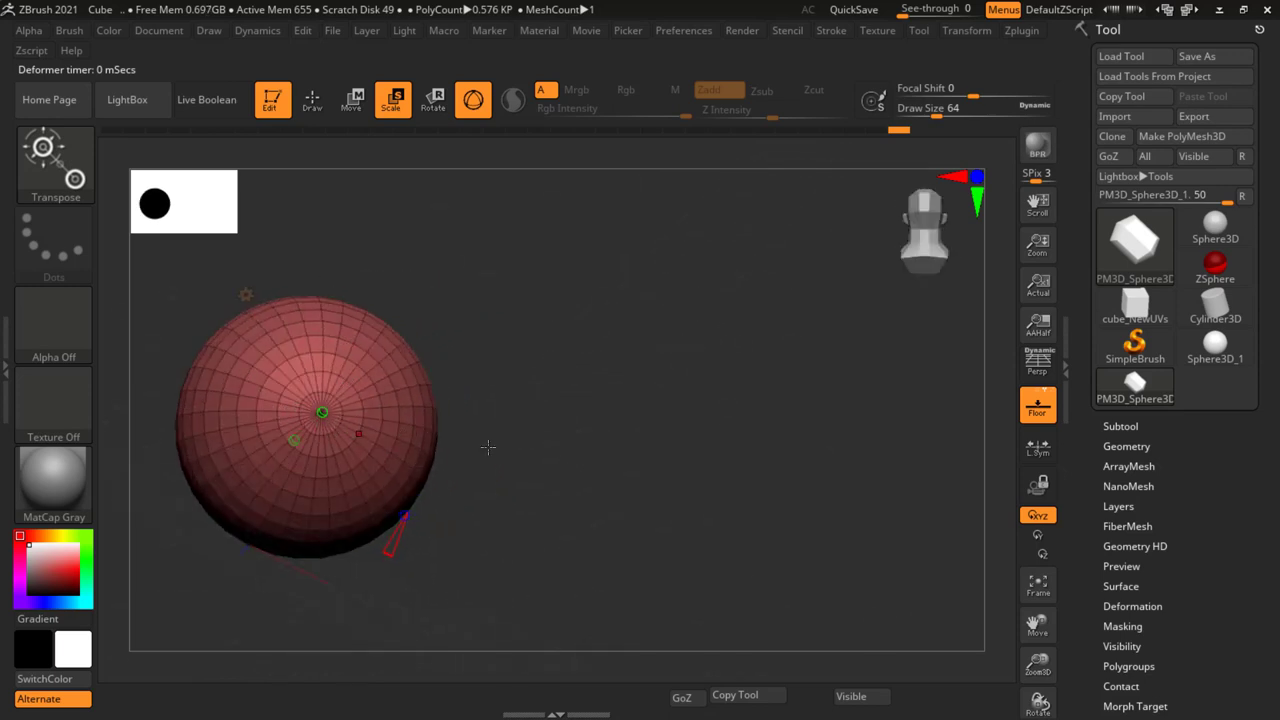
pyautogui.moveTo(724, 424)
pyautogui.mouseDown()
pyautogui.moveTo(544, 420)
pyautogui.moveTo(687, 396)
pyautogui.moveTo(652, 448)
pyautogui.mouseUp()
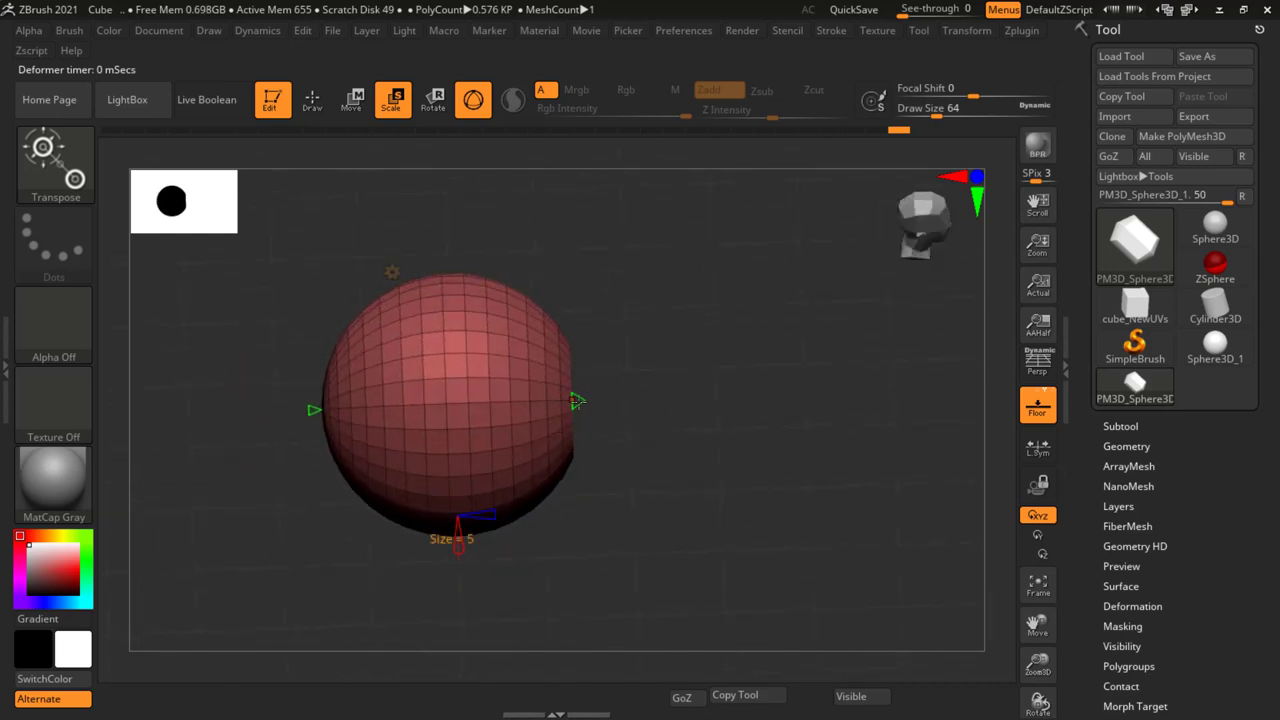
pyautogui.moveTo(490, 514)
pyautogui.mouseDown()
pyautogui.moveTo(508, 514)
pyautogui.moveTo(478, 537)
pyautogui.moveTo(386, 518)
pyautogui.moveTo(397, 545)
pyautogui.mouseUp()
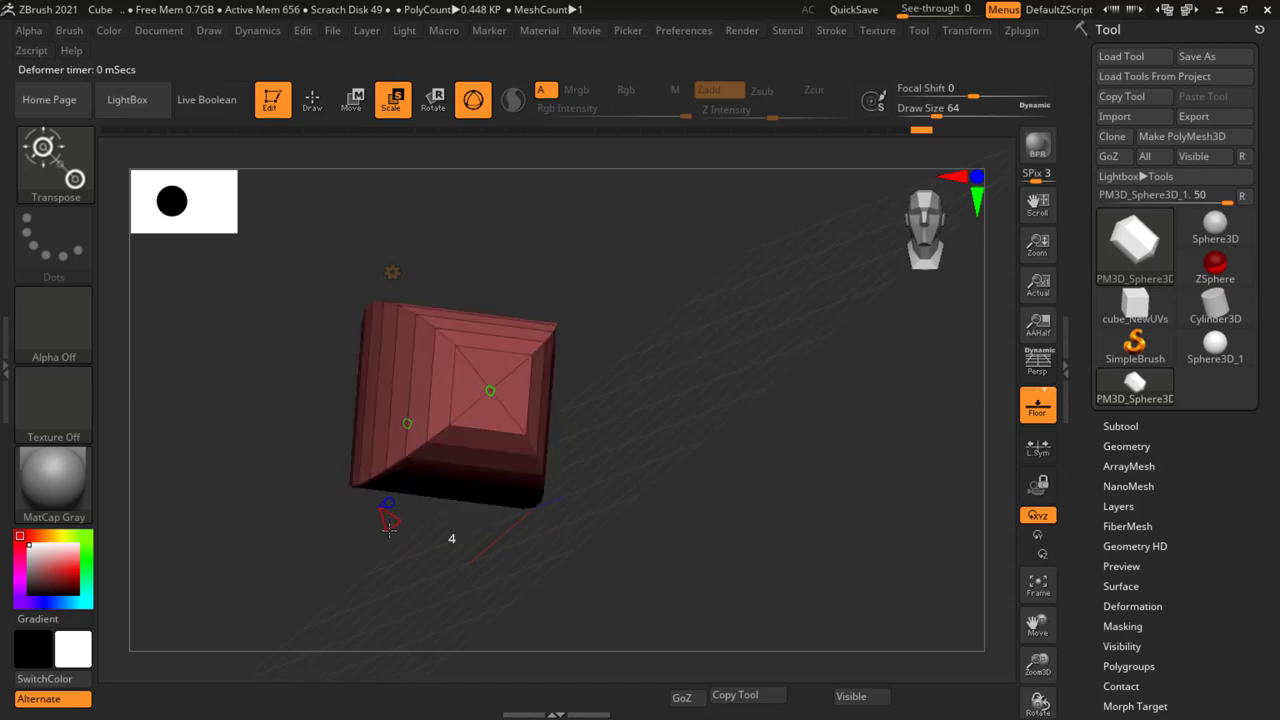
# Slice the sphere's right side flat and deepen the cut into a large fan-shaped face
pyautogui.moveTo(615, 426); pyautogui.dragTo(658, 445)
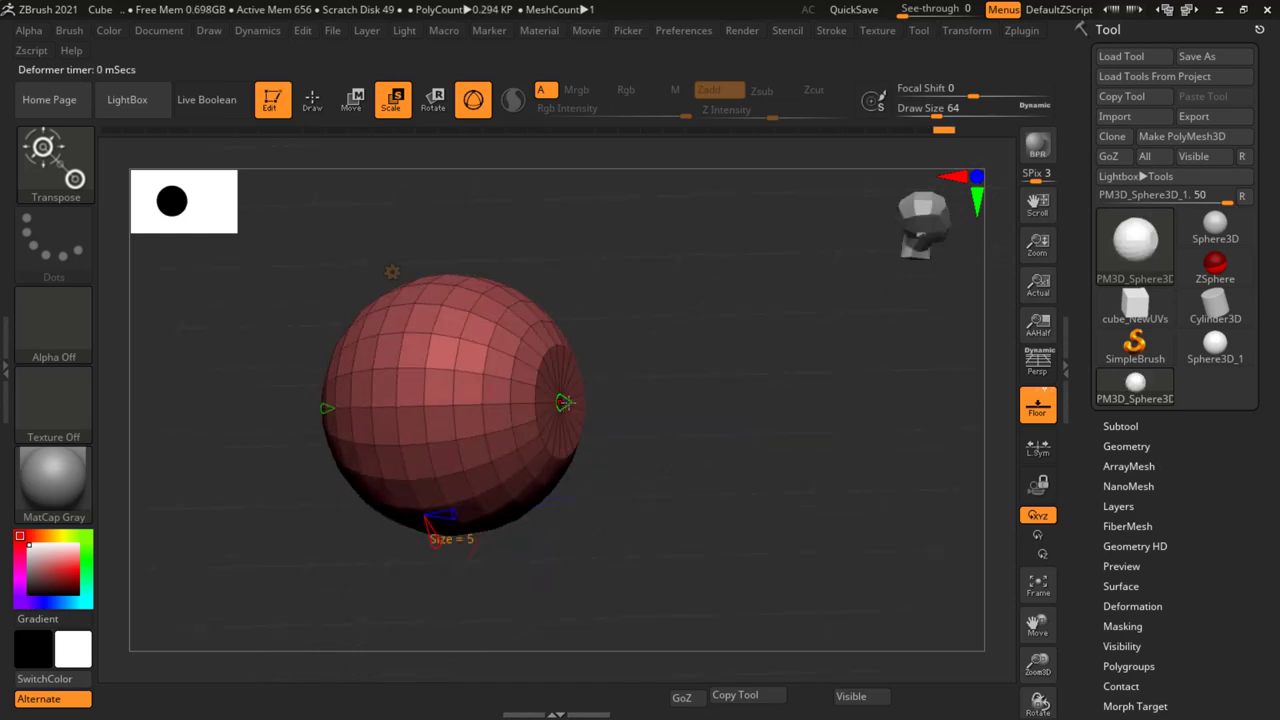
pyautogui.moveTo(565, 402); pyautogui.dragTo(530, 418)
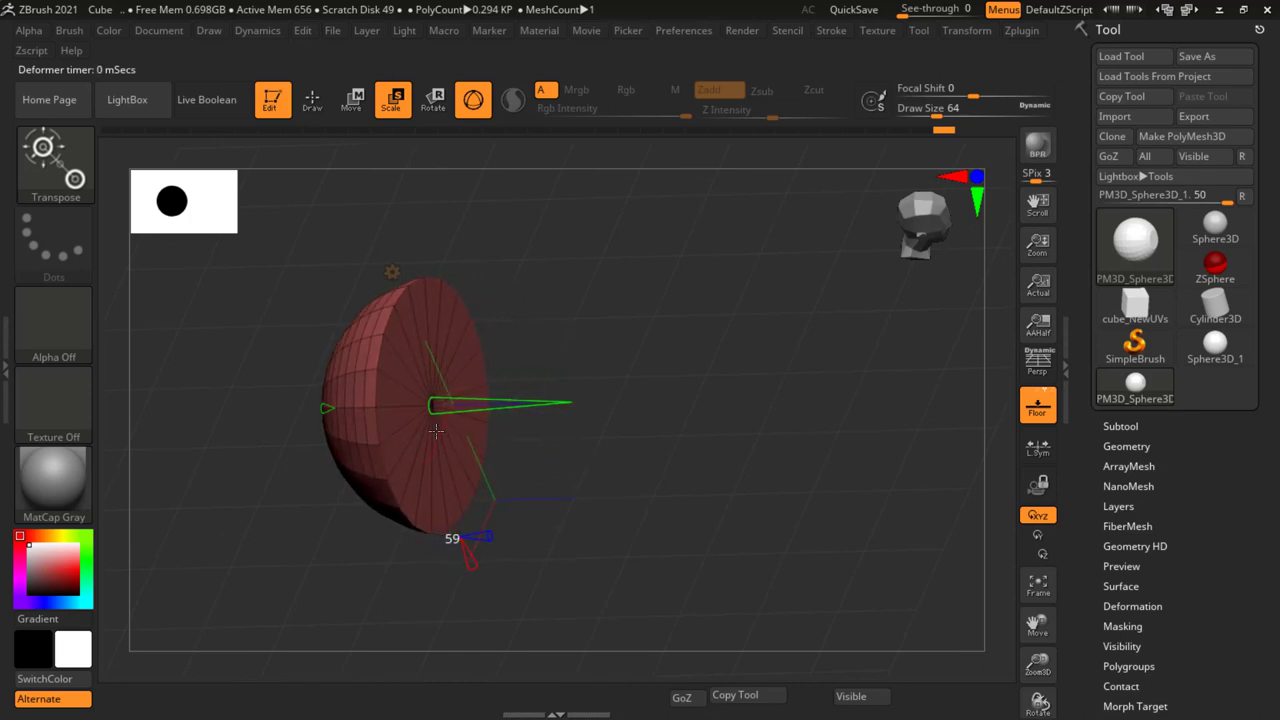
pyautogui.moveTo(434, 430)
pyautogui.mouseDown()
pyautogui.moveTo(430, 407)
pyautogui.moveTo(540, 440)
pyautogui.moveTo(634, 504)
pyautogui.moveTo(656, 496)
pyautogui.moveTo(649, 509)
pyautogui.mouseUp()
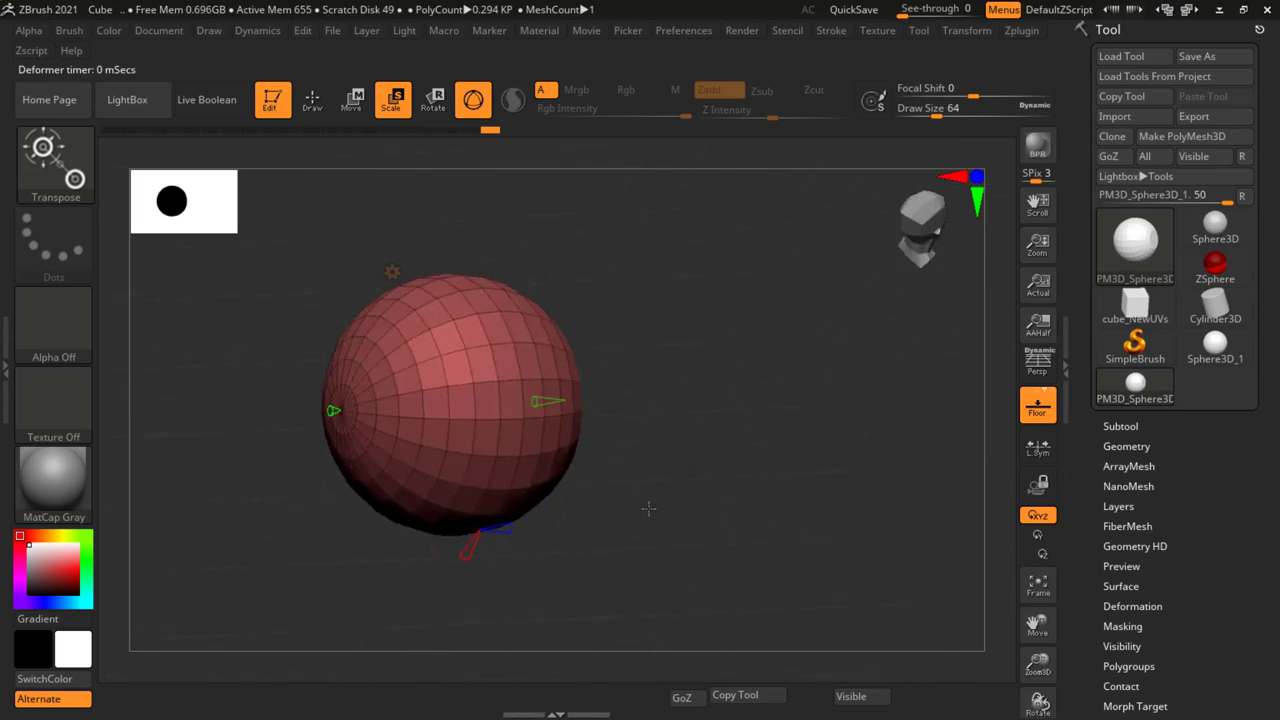
pyautogui.moveTo(334, 410)
pyautogui.mouseDown()
pyautogui.moveTo(614, 443)
pyautogui.moveTo(594, 401)
pyautogui.moveTo(526, 402)
pyautogui.mouseUp()
pyautogui.moveTo(588, 447); pyautogui.dragTo(447, 341)
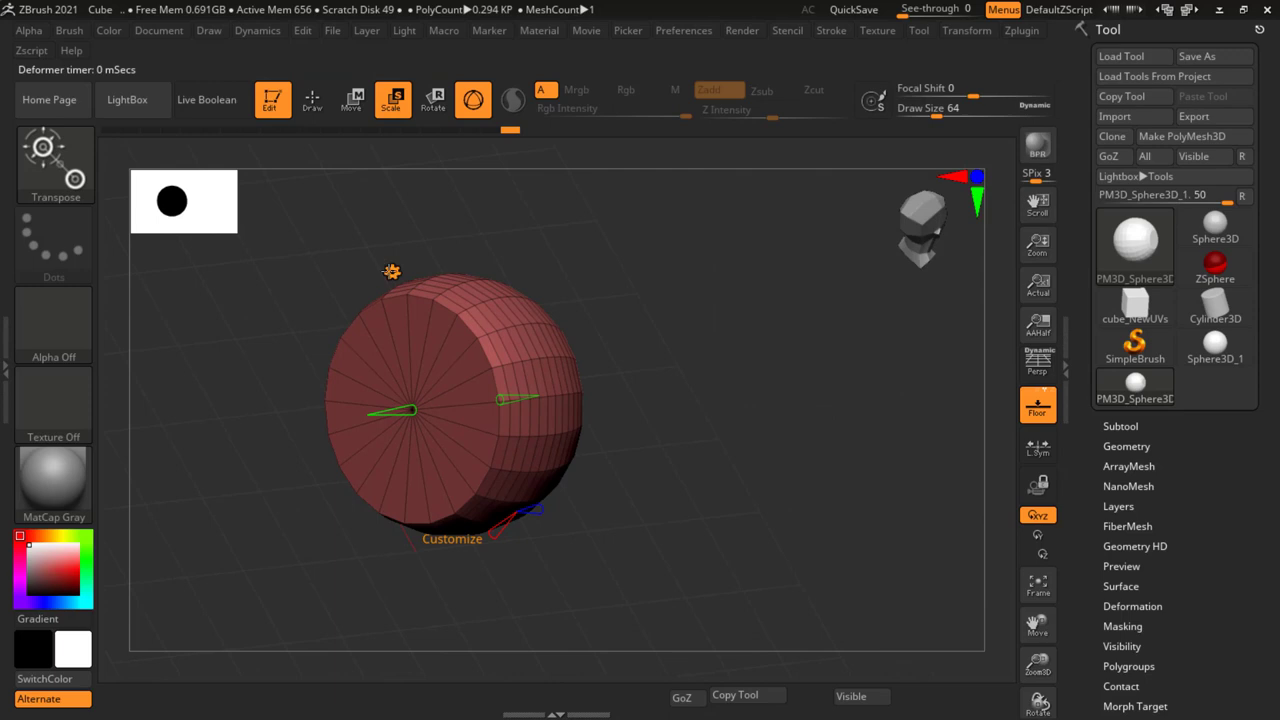
pyautogui.click(391, 271)
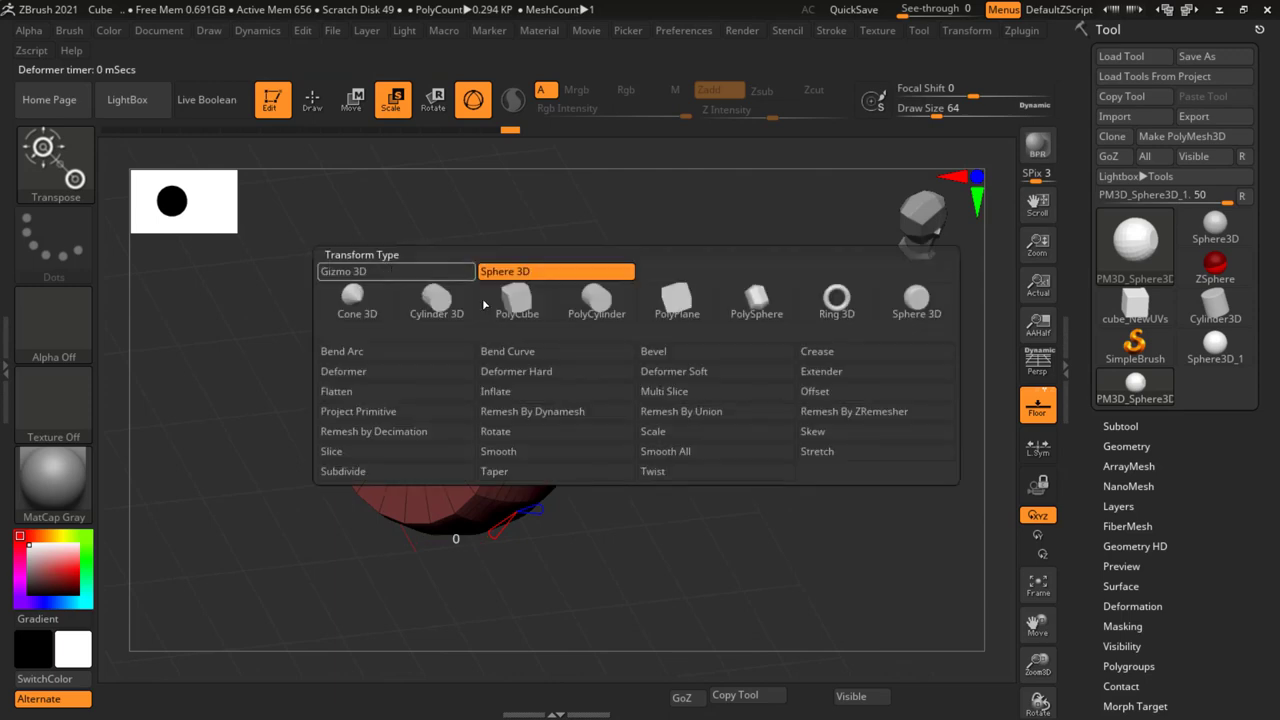
# Change the mesh into a Ring 3D torus and view it at an oblique angle
pyautogui.click(840, 314)
pyautogui.moveTo(657, 451)
pyautogui.mouseDown()
pyautogui.moveTo(585, 448)
pyautogui.moveTo(551, 500)
pyautogui.mouseUp()
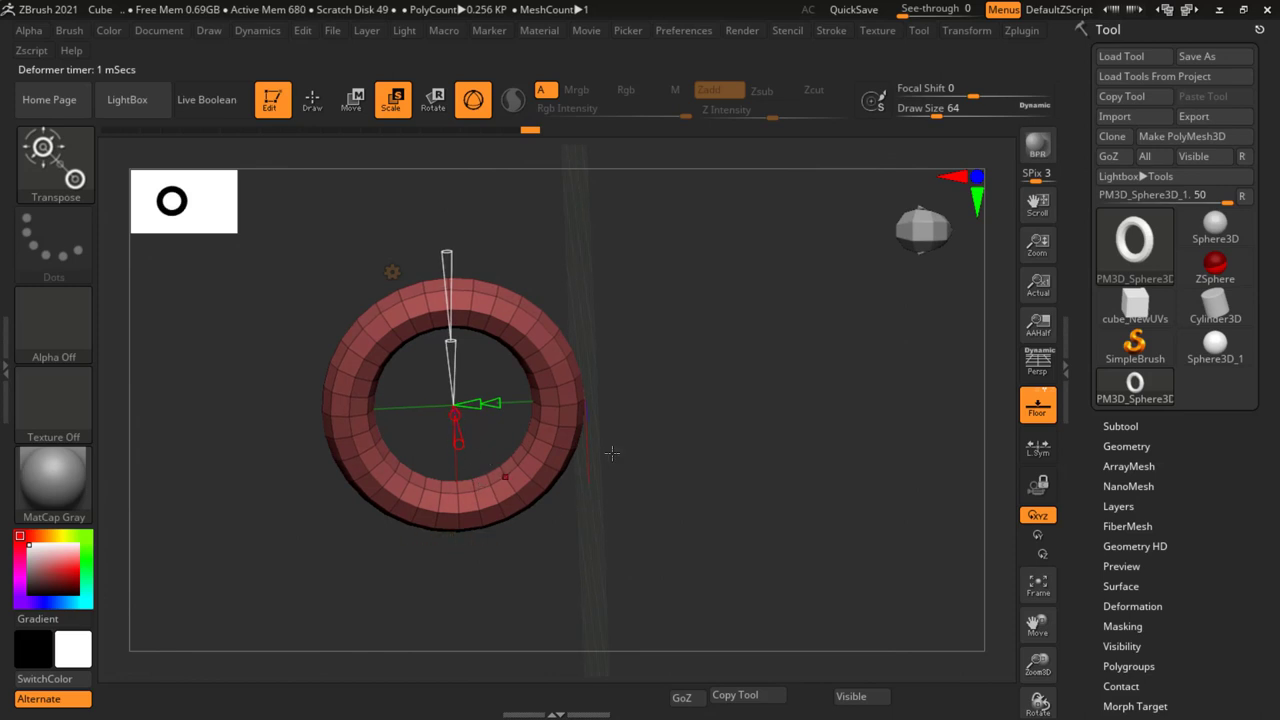
pyautogui.moveTo(634, 432); pyautogui.dragTo(605, 420)
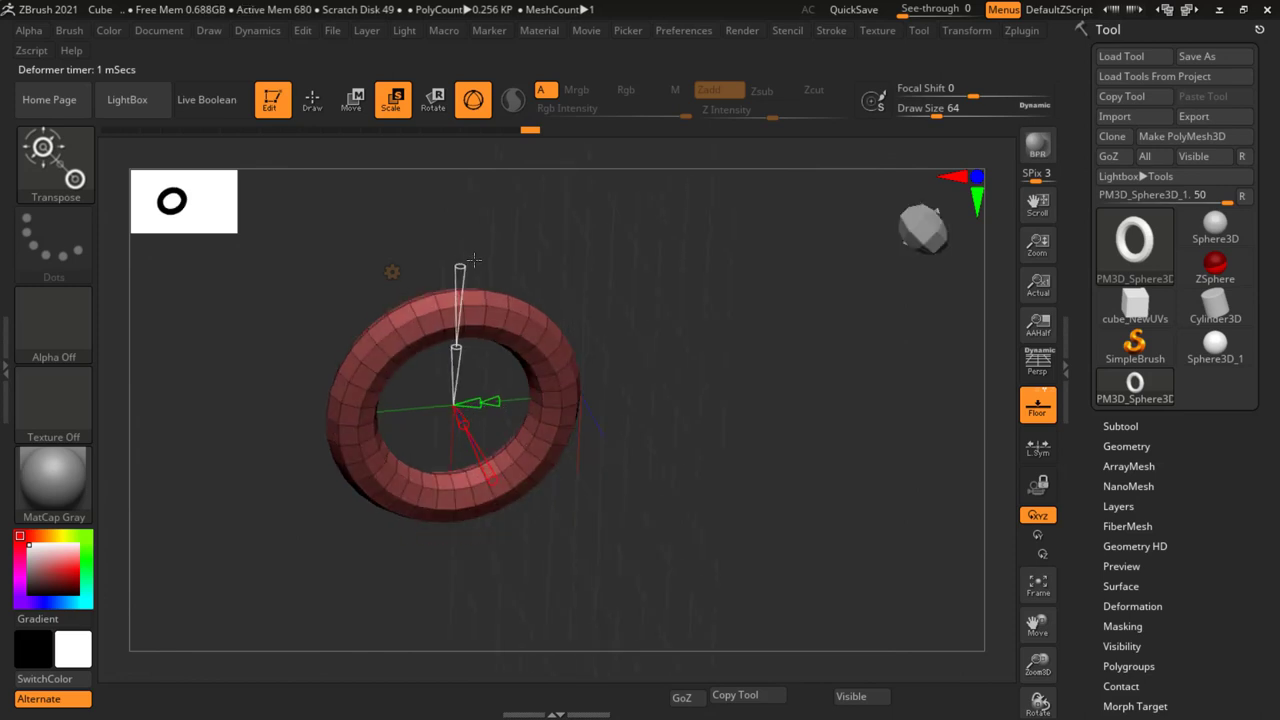
pyautogui.moveTo(512, 369); pyautogui.dragTo(546, 410)
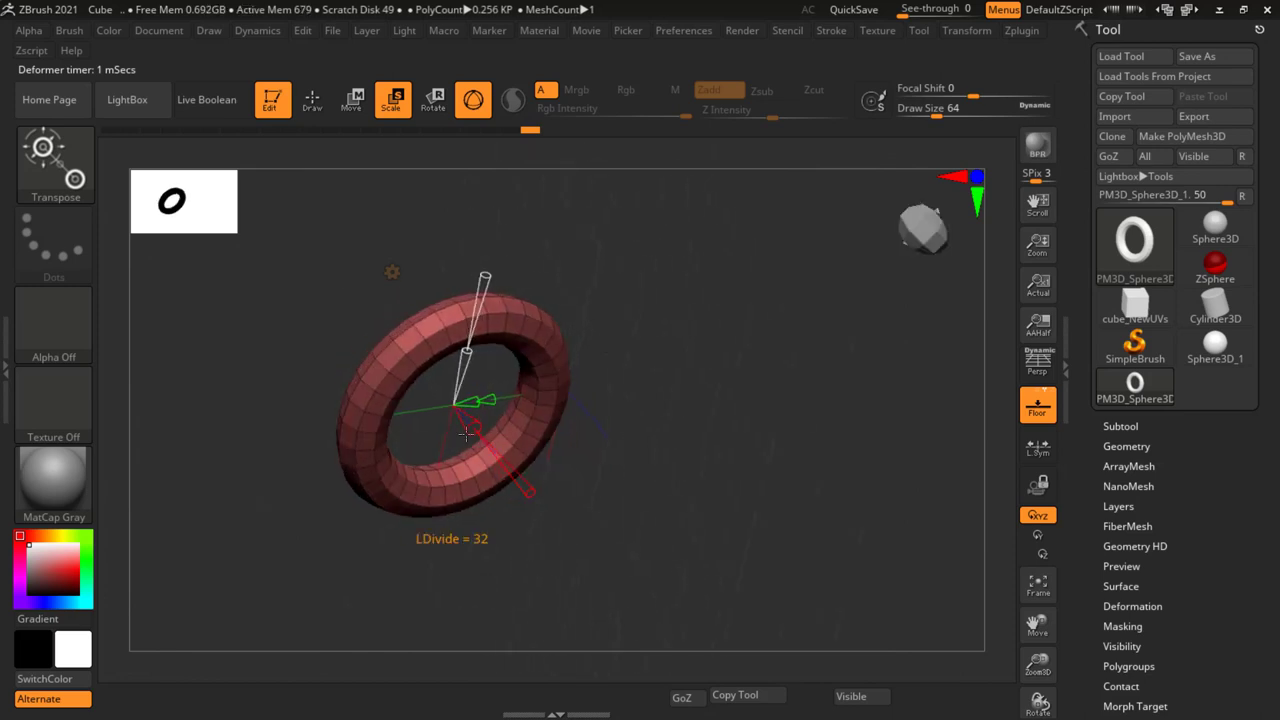
# Lower the ring's subdivisions to 3 and adjust Coverage into an open half-circle arc
pyautogui.moveTo(470, 428)
pyautogui.mouseDown()
pyautogui.moveTo(453, 412)
pyautogui.moveTo(454, 425)
pyautogui.mouseUp()
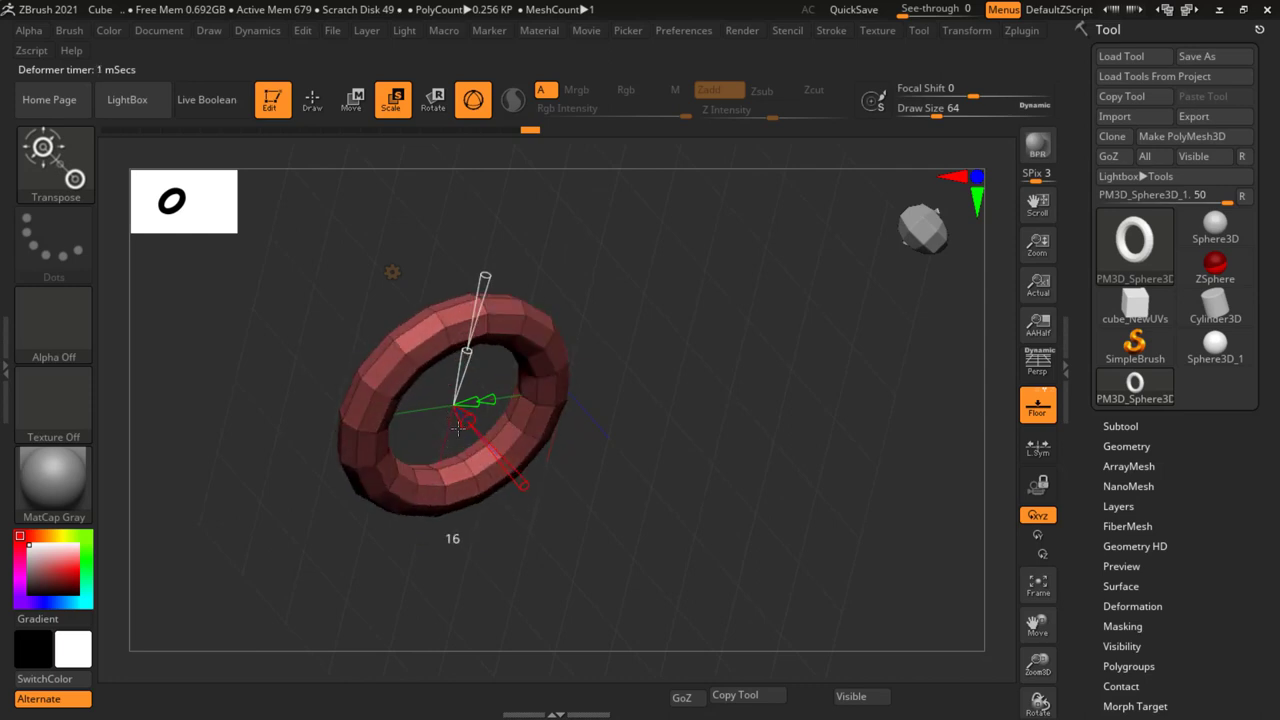
pyautogui.moveTo(455, 428); pyautogui.dragTo(455, 428)
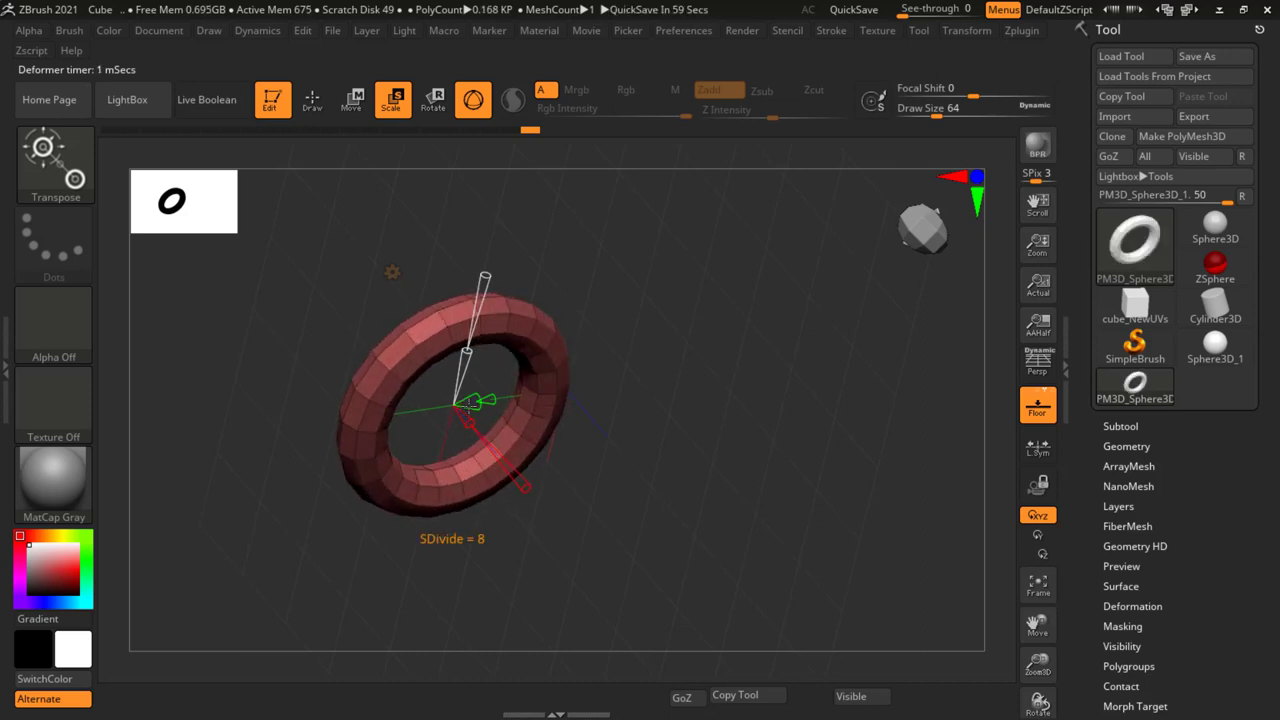
pyautogui.moveTo(470, 400); pyautogui.dragTo(474, 422)
pyautogui.moveTo(526, 488); pyautogui.dragTo(489, 445)
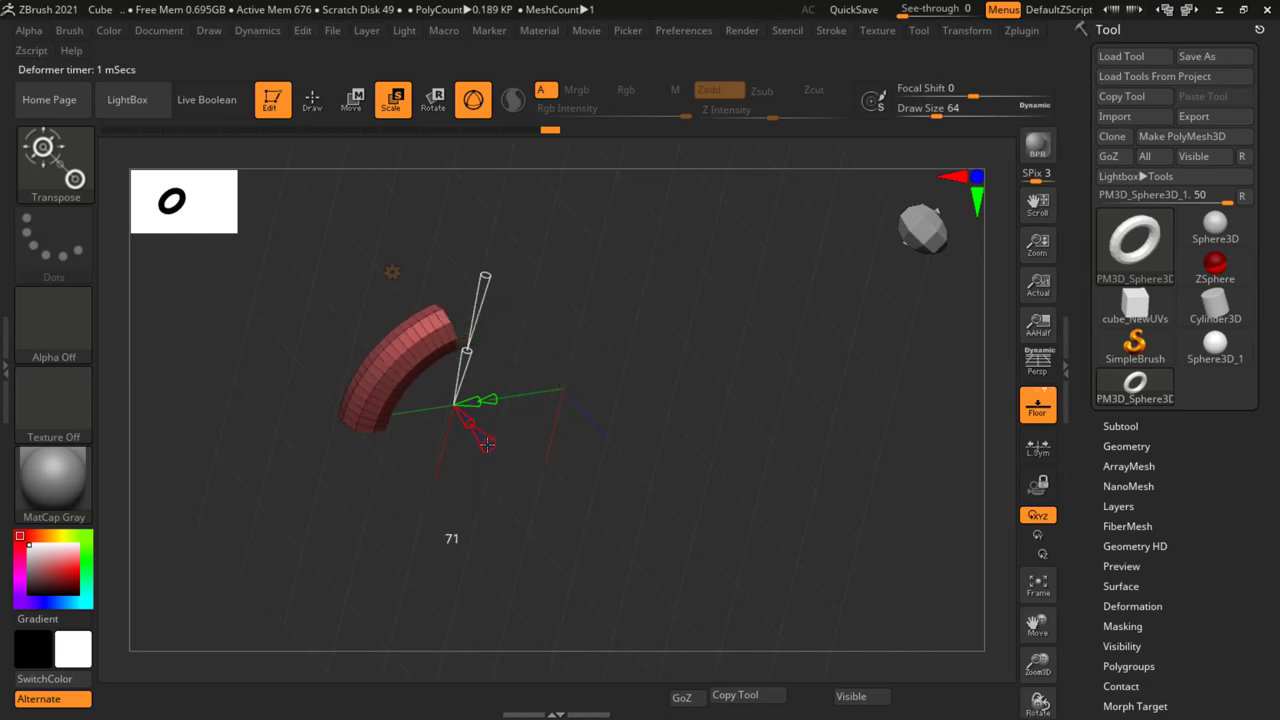
pyautogui.moveTo(500, 440)
pyautogui.mouseDown()
pyautogui.moveTo(551, 481)
pyautogui.moveTo(505, 432)
pyautogui.moveTo(540, 477)
pyautogui.moveTo(502, 444)
pyautogui.moveTo(532, 470)
pyautogui.moveTo(507, 464)
pyautogui.mouseUp()
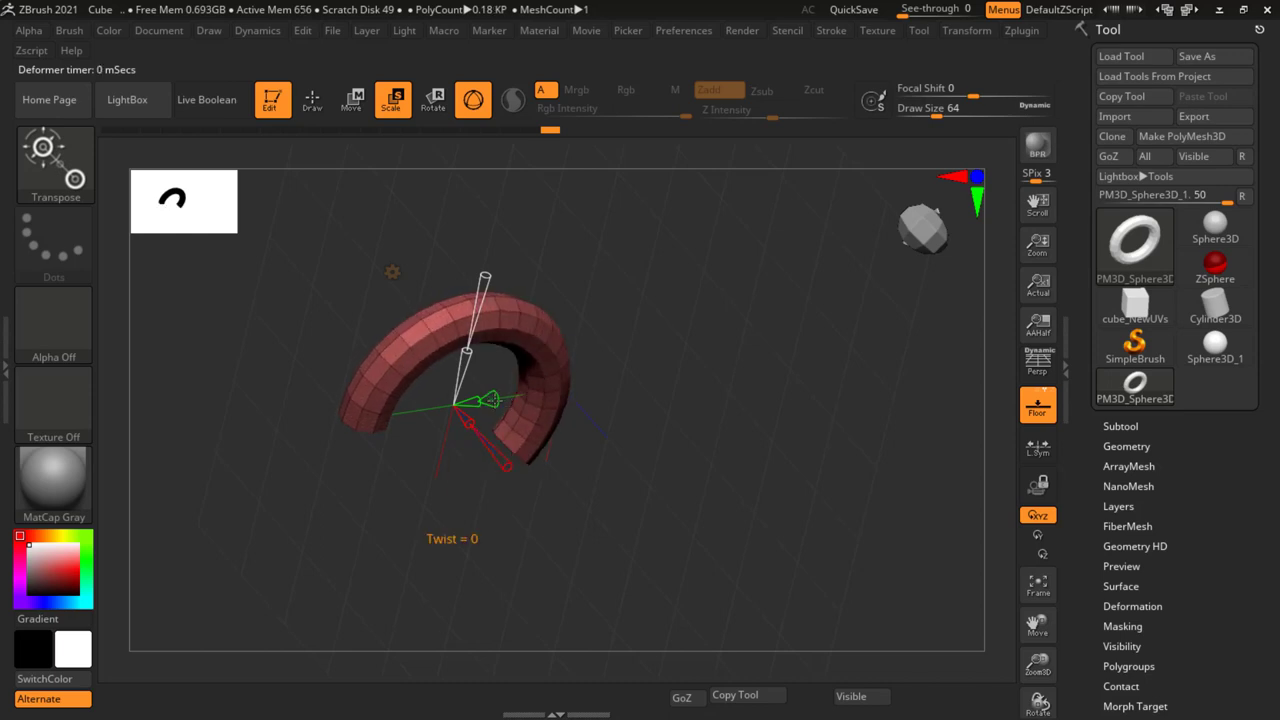
# Twist the ring arc, taper one end to a point, and extend its sweep nearly around
pyautogui.moveTo(490, 400)
pyautogui.mouseDown()
pyautogui.moveTo(550, 418)
pyautogui.moveTo(495, 390)
pyautogui.moveTo(480, 345)
pyautogui.moveTo(466, 362)
pyautogui.moveTo(468, 345)
pyautogui.mouseUp()
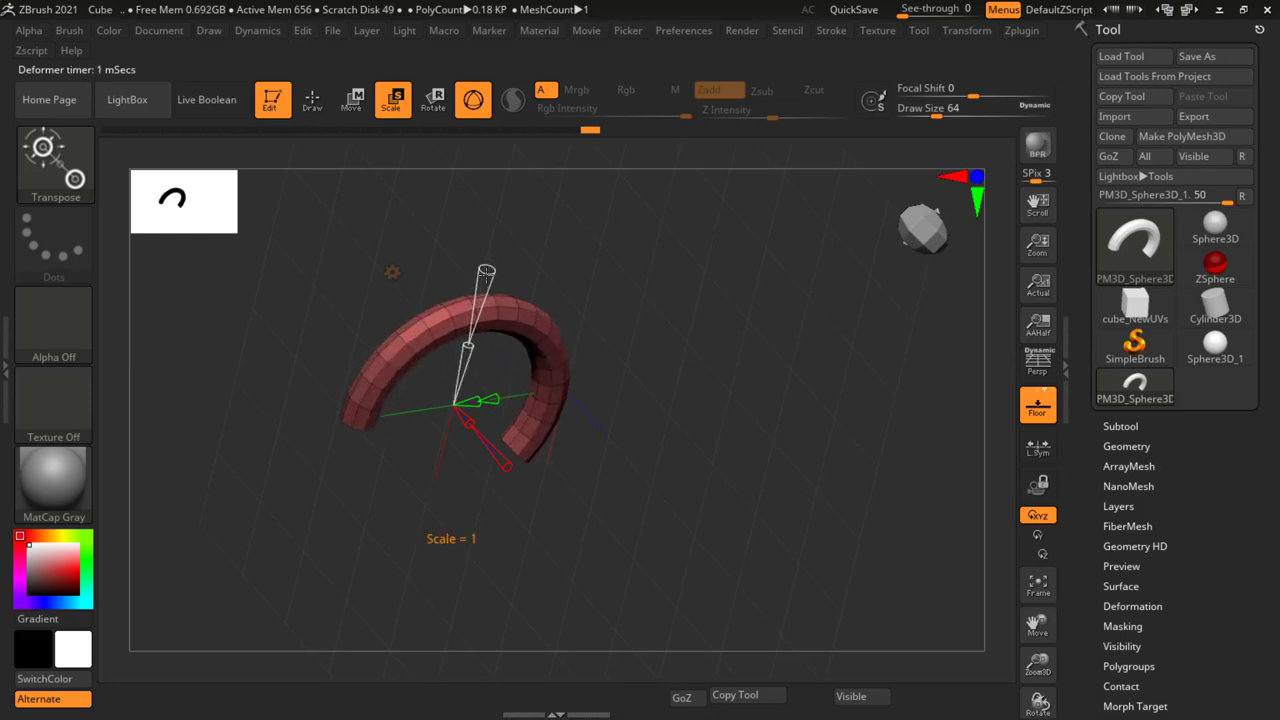
pyautogui.moveTo(491, 249)
pyautogui.mouseDown()
pyautogui.moveTo(470, 340)
pyautogui.moveTo(482, 338)
pyautogui.mouseUp()
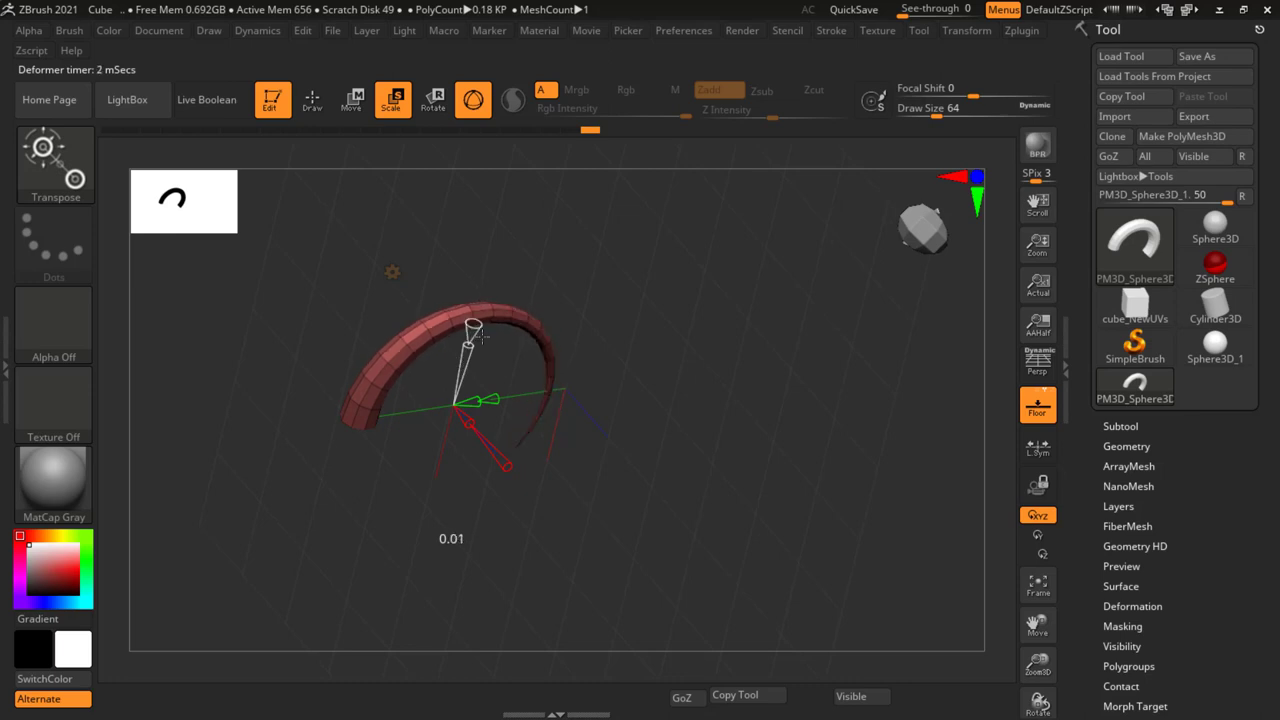
pyautogui.moveTo(588, 406)
pyautogui.mouseDown()
pyautogui.moveTo(650, 435)
pyautogui.moveTo(622, 380)
pyautogui.mouseUp()
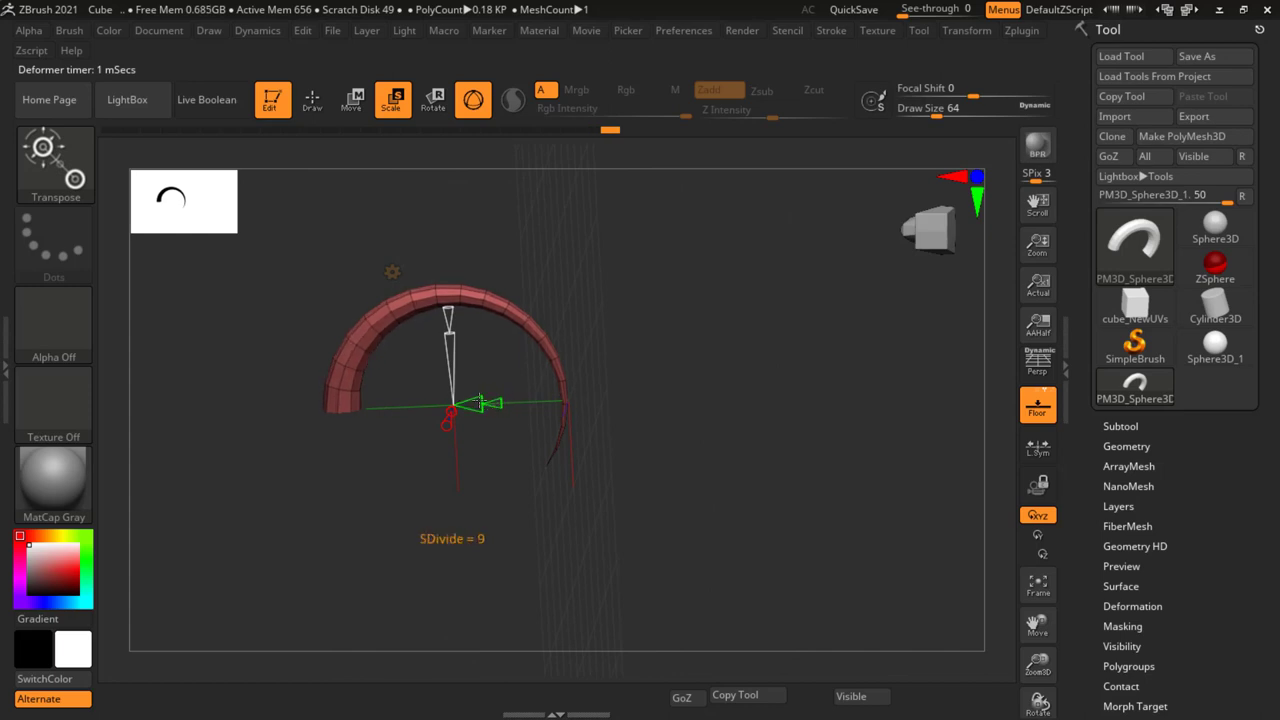
pyautogui.moveTo(448, 418)
pyautogui.mouseDown()
pyautogui.moveTo(445, 430)
pyautogui.moveTo(457, 307)
pyautogui.mouseUp()
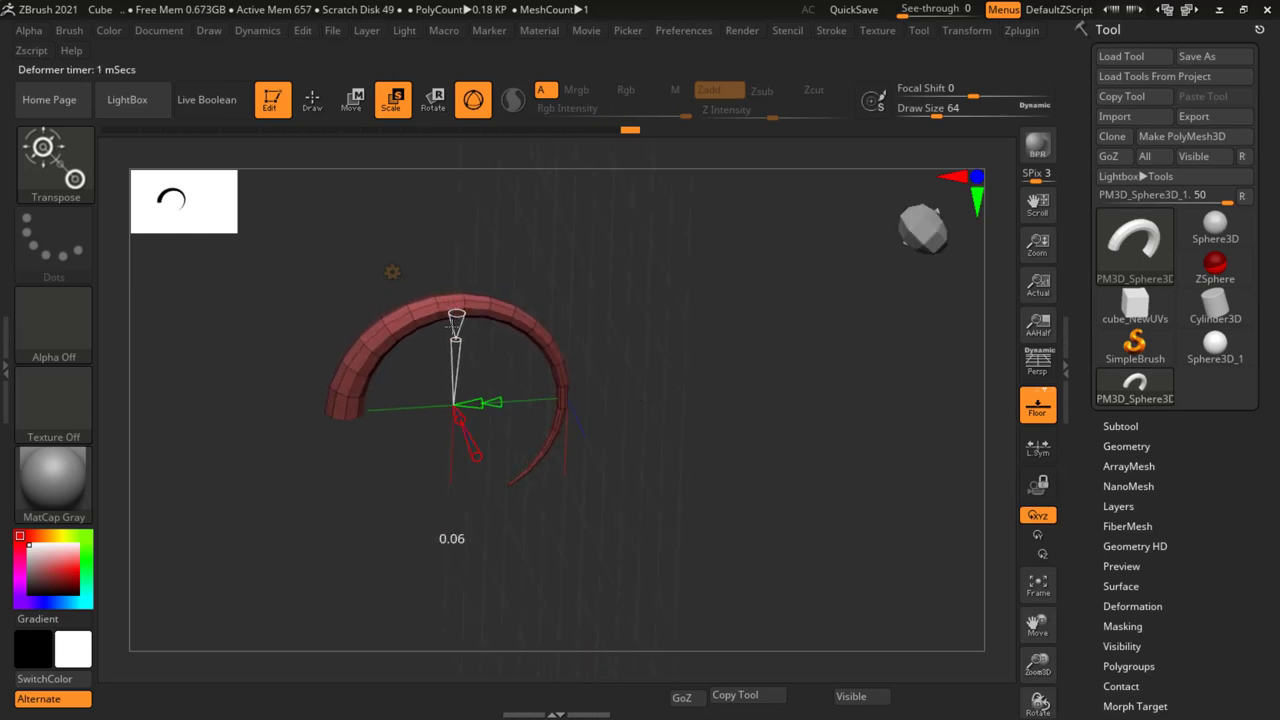
pyautogui.moveTo(450, 325); pyautogui.dragTo(456, 360)
pyautogui.moveTo(560, 350)
pyautogui.mouseDown()
pyautogui.moveTo(640, 283)
pyautogui.moveTo(560, 350)
pyautogui.mouseUp()
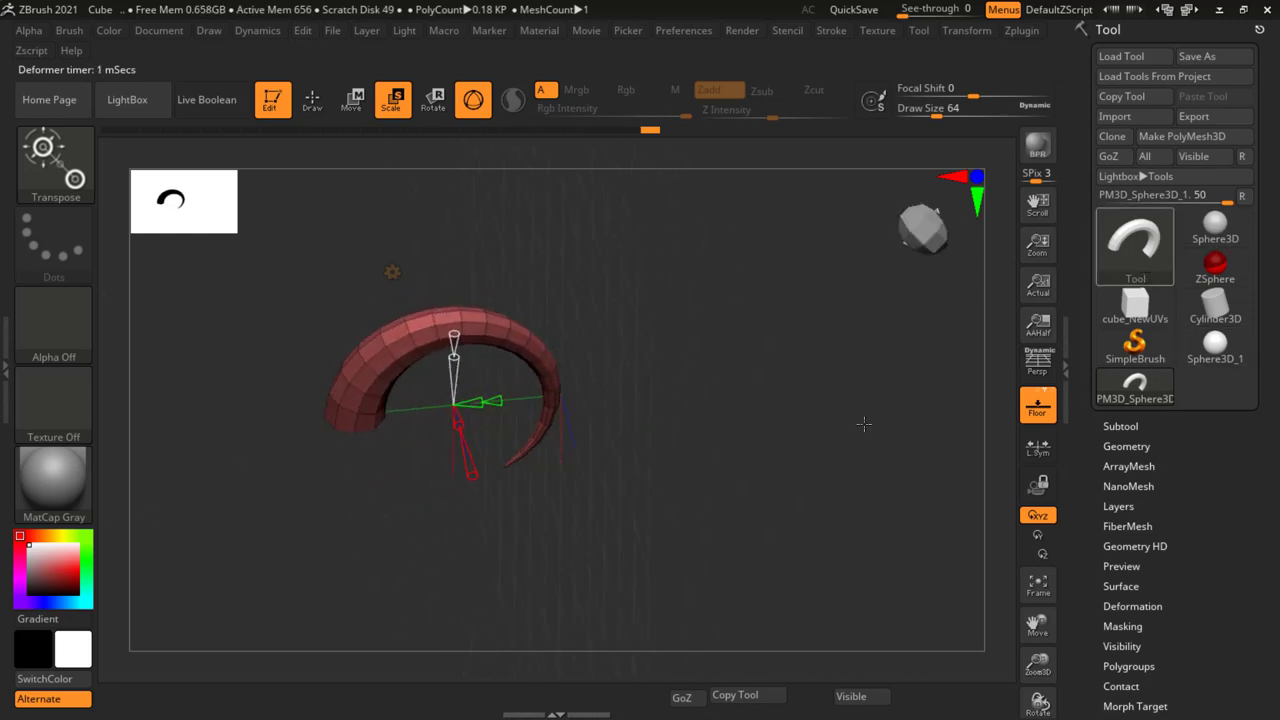
pyautogui.press('space')
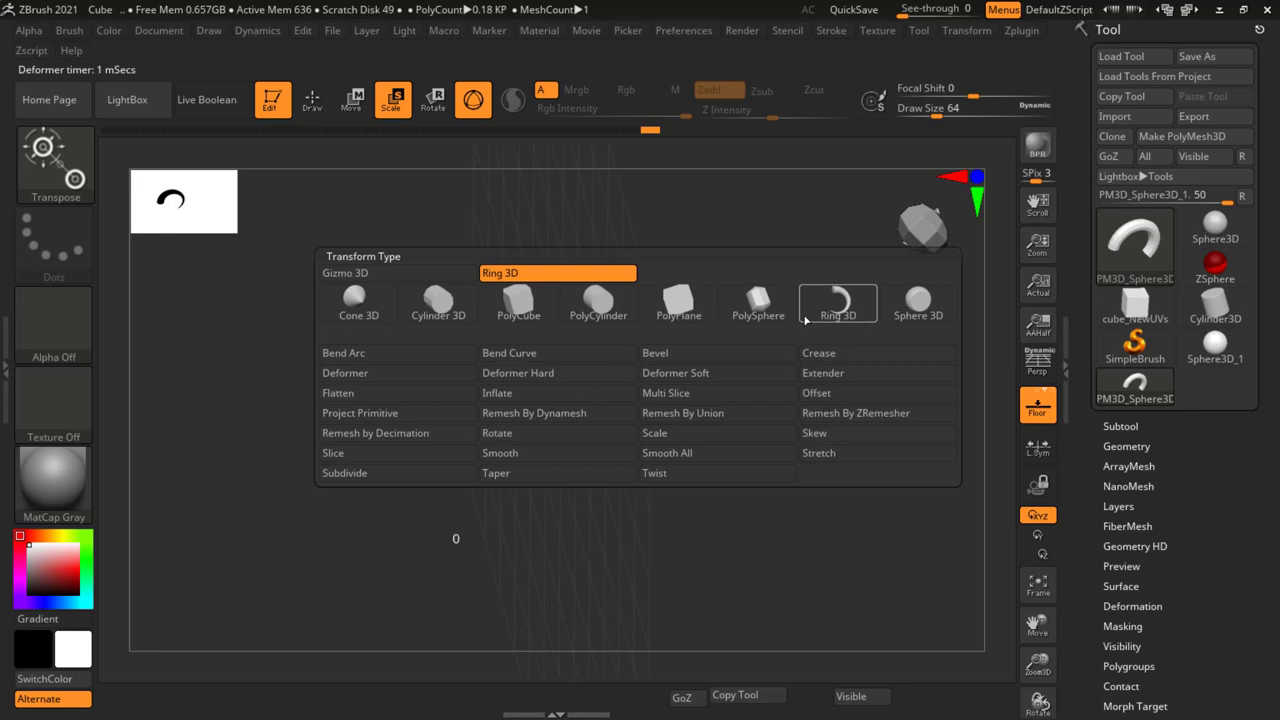
pyautogui.click(835, 305)
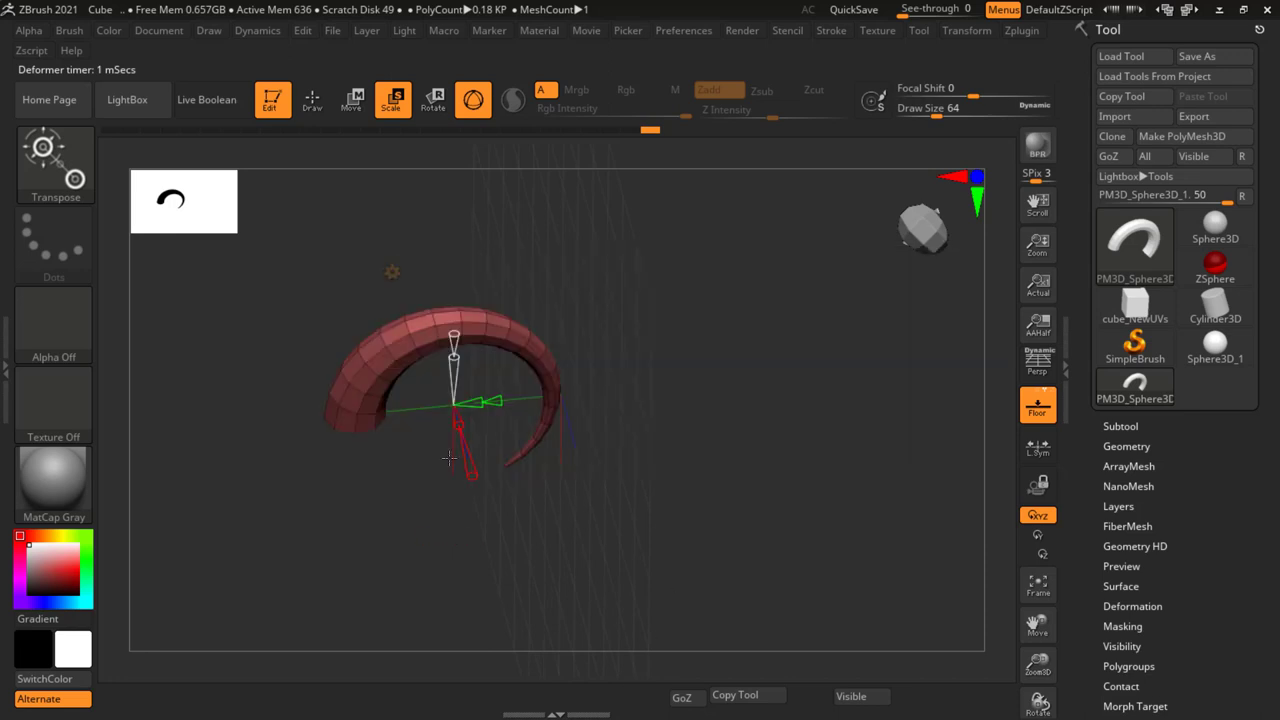
pyautogui.click(391, 271)
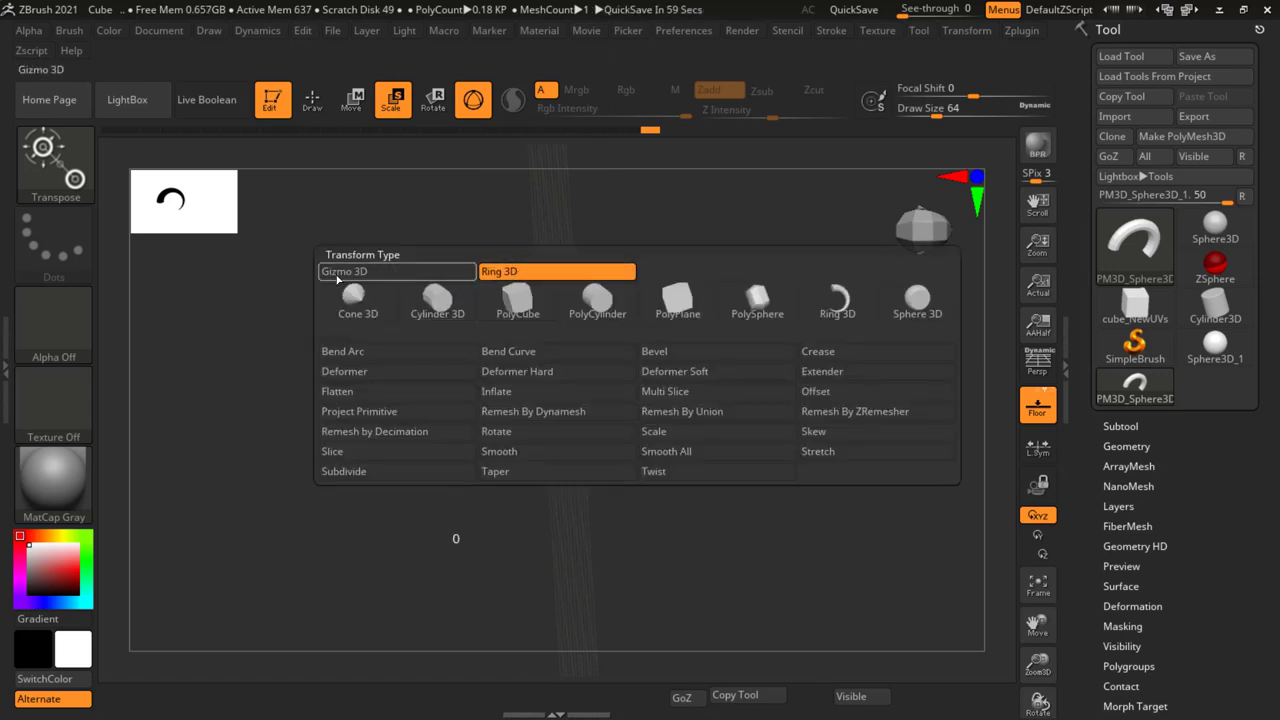
pyautogui.click(376, 272)
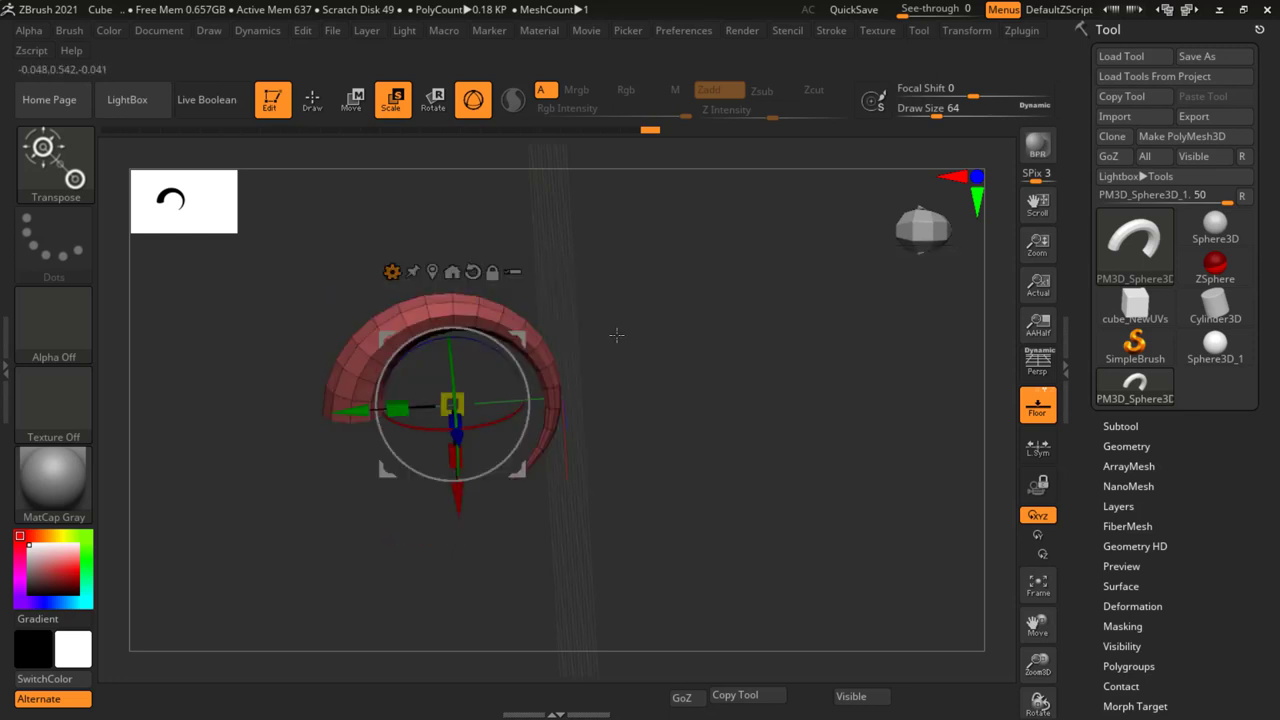
pyautogui.moveTo(430, 380)
pyautogui.mouseDown()
pyautogui.moveTo(451, 403)
pyautogui.moveTo(402, 370)
pyautogui.moveTo(485, 365)
pyautogui.moveTo(437, 326)
pyautogui.moveTo(614, 371)
pyautogui.mouseUp()
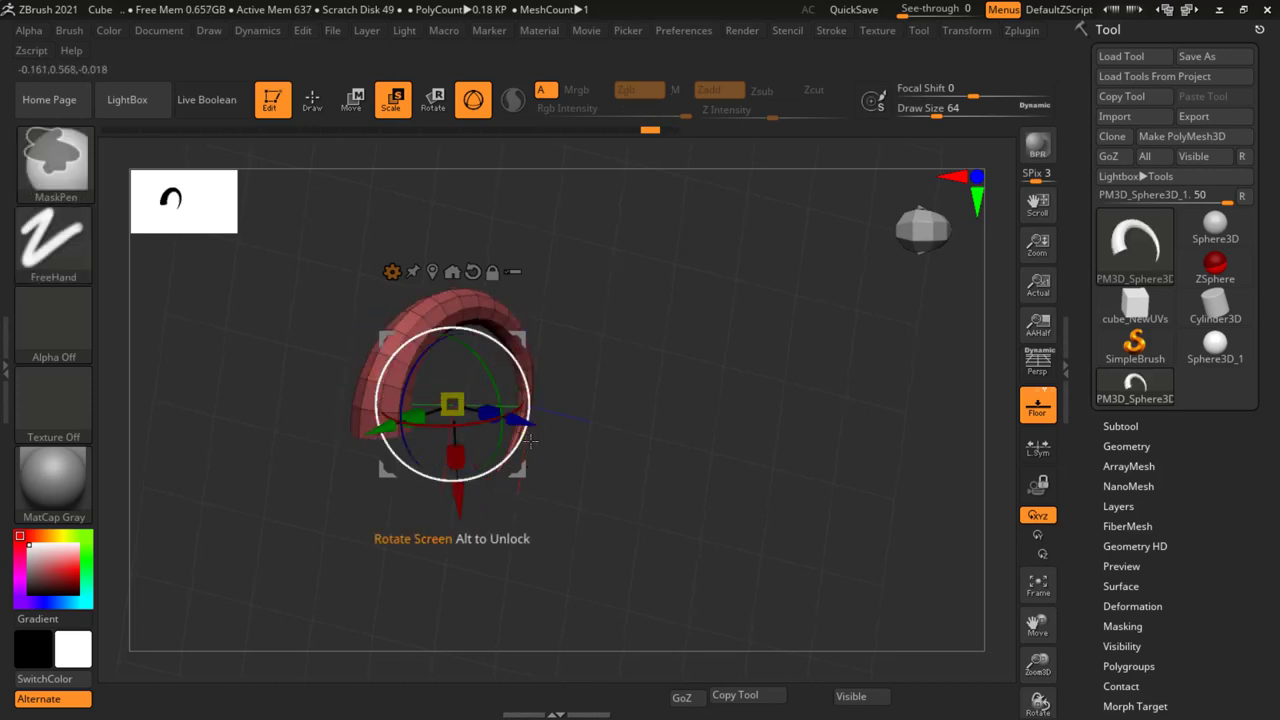
pyautogui.click(392, 272)
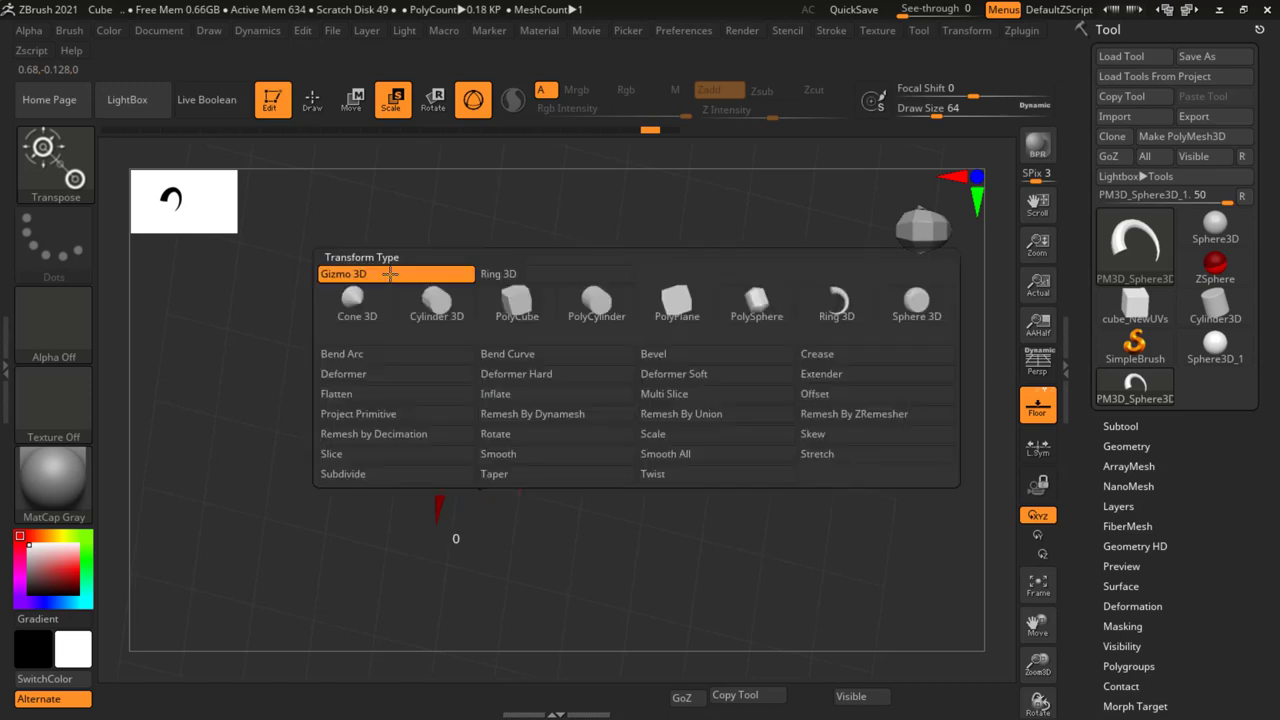
pyautogui.click(498, 273)
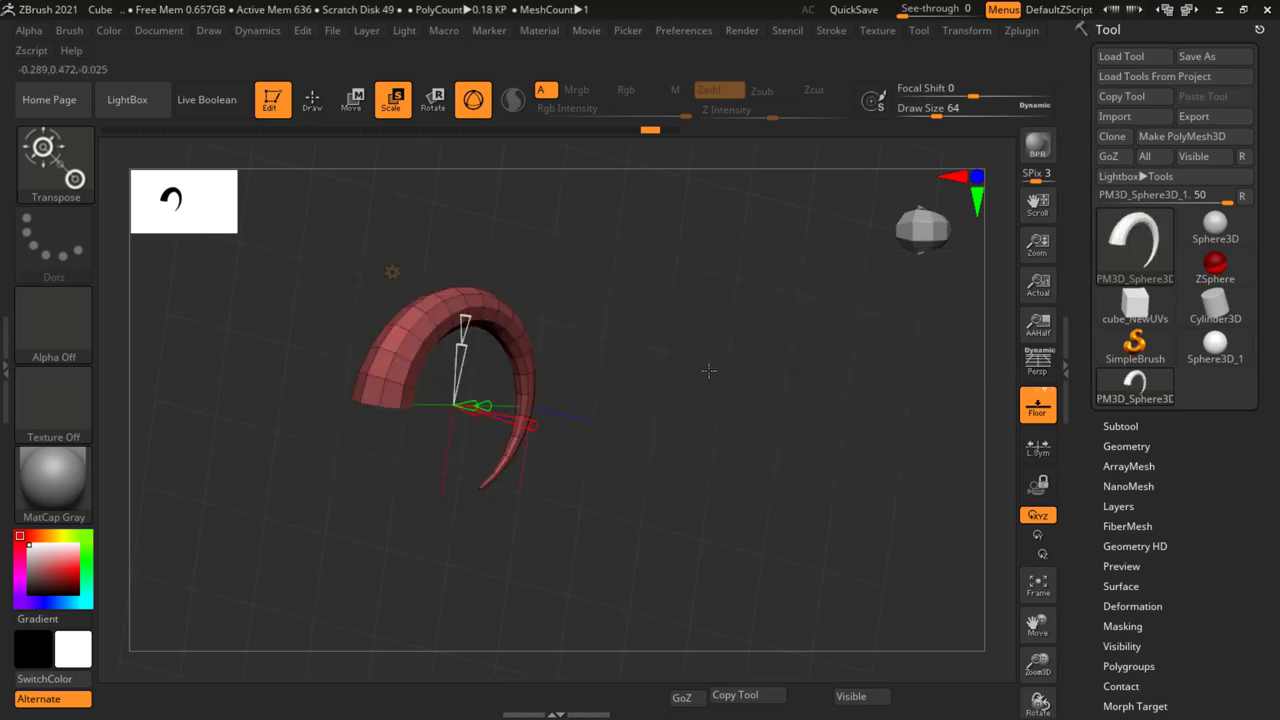
pyautogui.moveTo(708, 371)
pyautogui.mouseDown()
pyautogui.moveTo(620, 277)
pyautogui.moveTo(506, 389)
pyautogui.mouseUp()
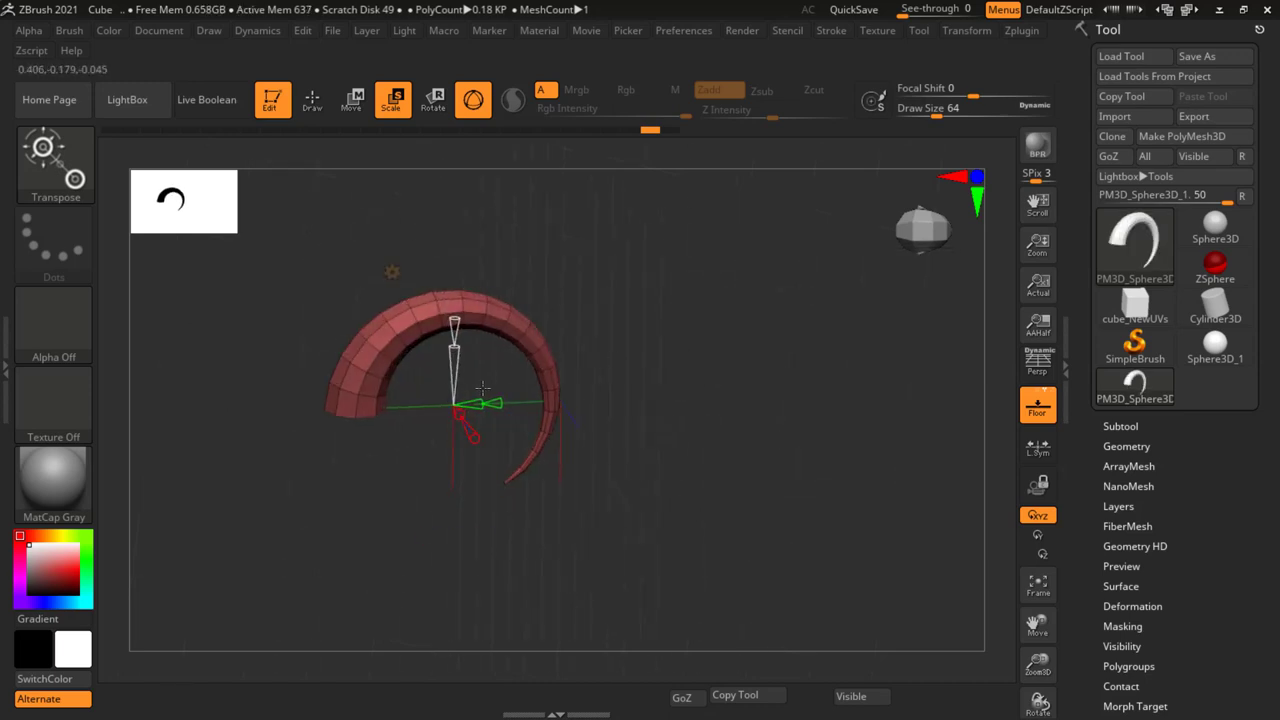
pyautogui.click(391, 271)
# Replace the ring deformer with Cone 3D, giving a 0.24K-poly pointed cone
pyautogui.click(352, 313)
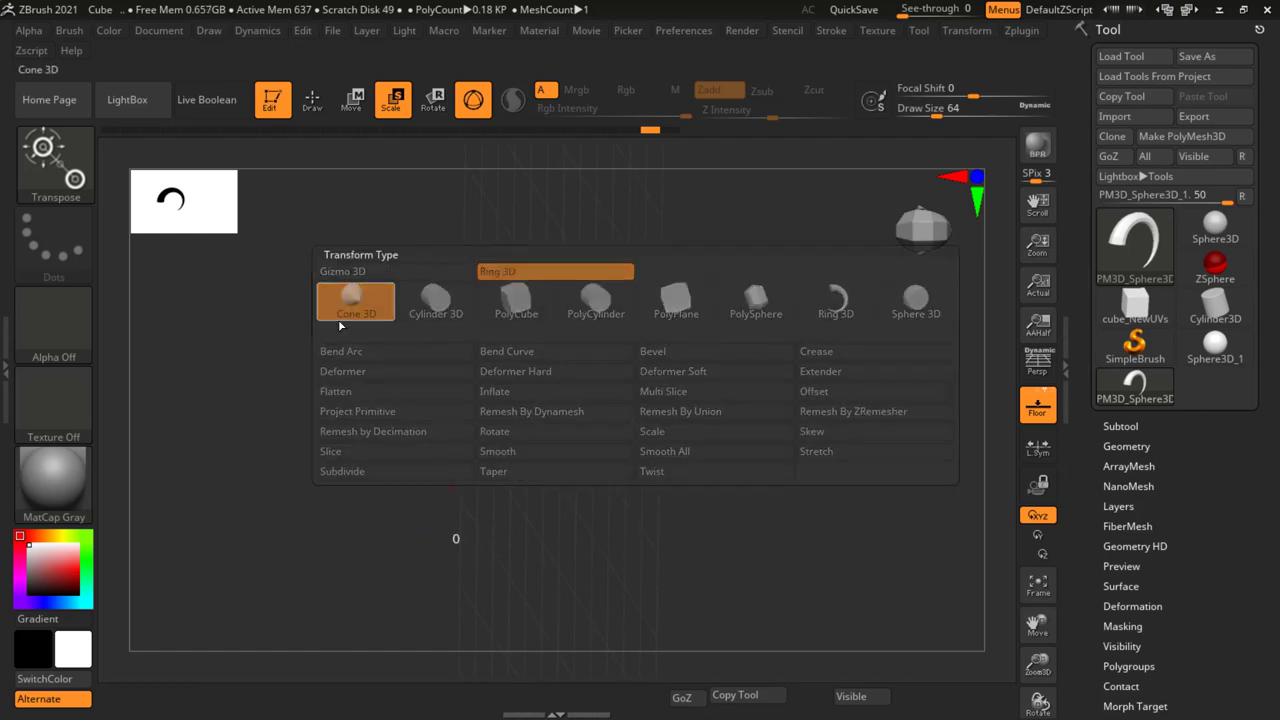
pyautogui.moveTo(752, 321); pyautogui.dragTo(718, 296)
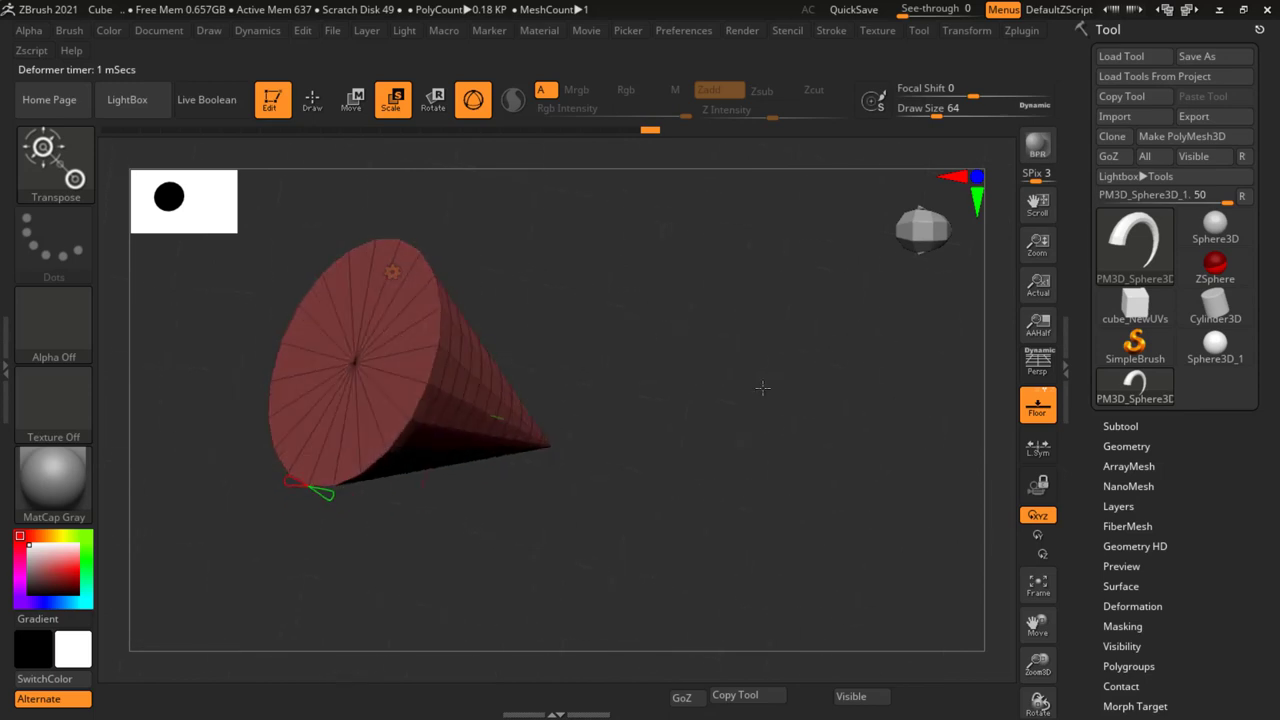
pyautogui.click(392, 271)
pyautogui.click(352, 313)
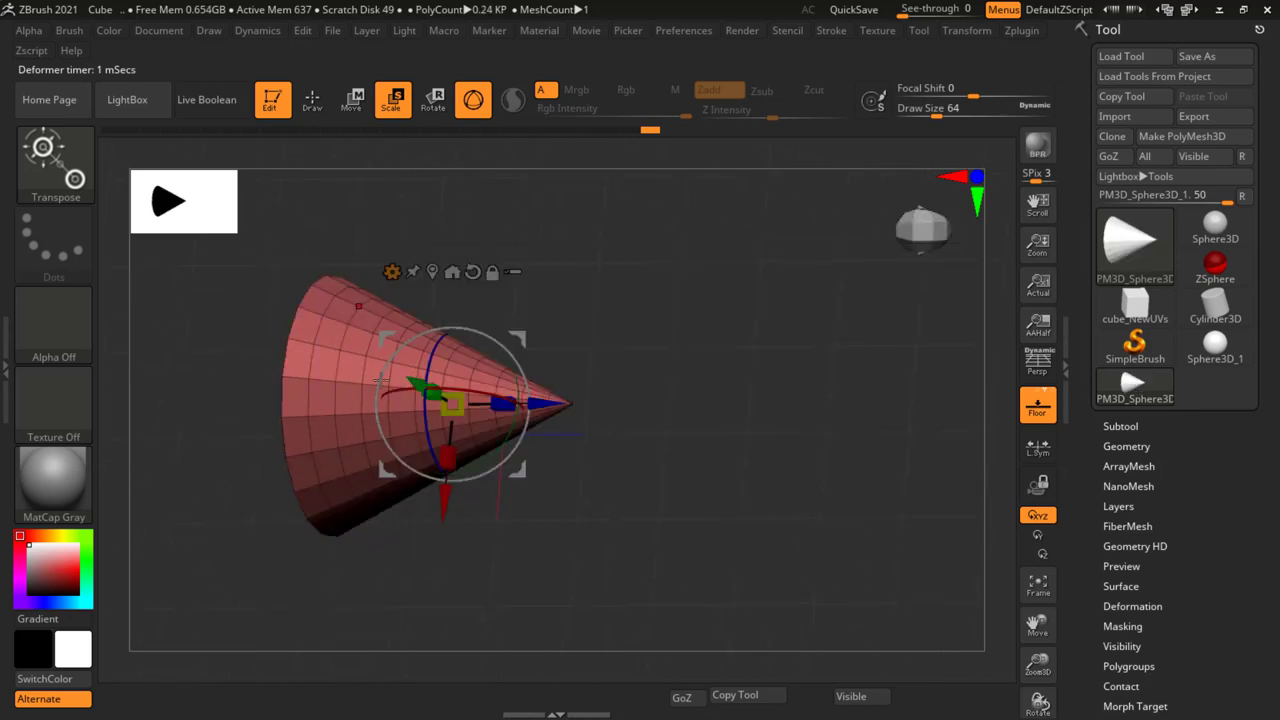
# Inspect the cone from side-on and angled views, zooming in and showing its base
pyautogui.click(313, 98)
pyautogui.keyDown('shift'); pyautogui.moveTo(648, 343); pyautogui.dragTo(637, 350); pyautogui.keyUp('shift')
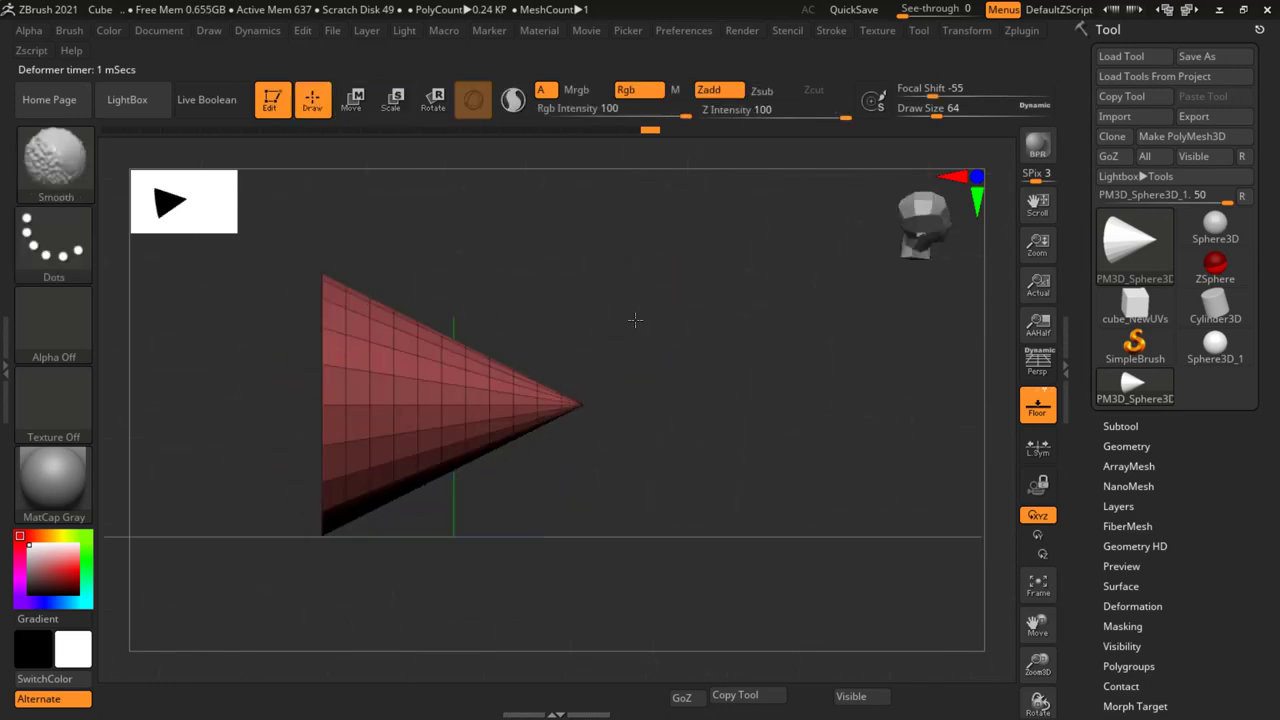
pyautogui.press('ctrl')
pyautogui.keyDown('ctrl'); pyautogui.moveTo(637, 350); pyautogui.dragTo(642, 373, button='right'); pyautogui.keyUp('ctrl')
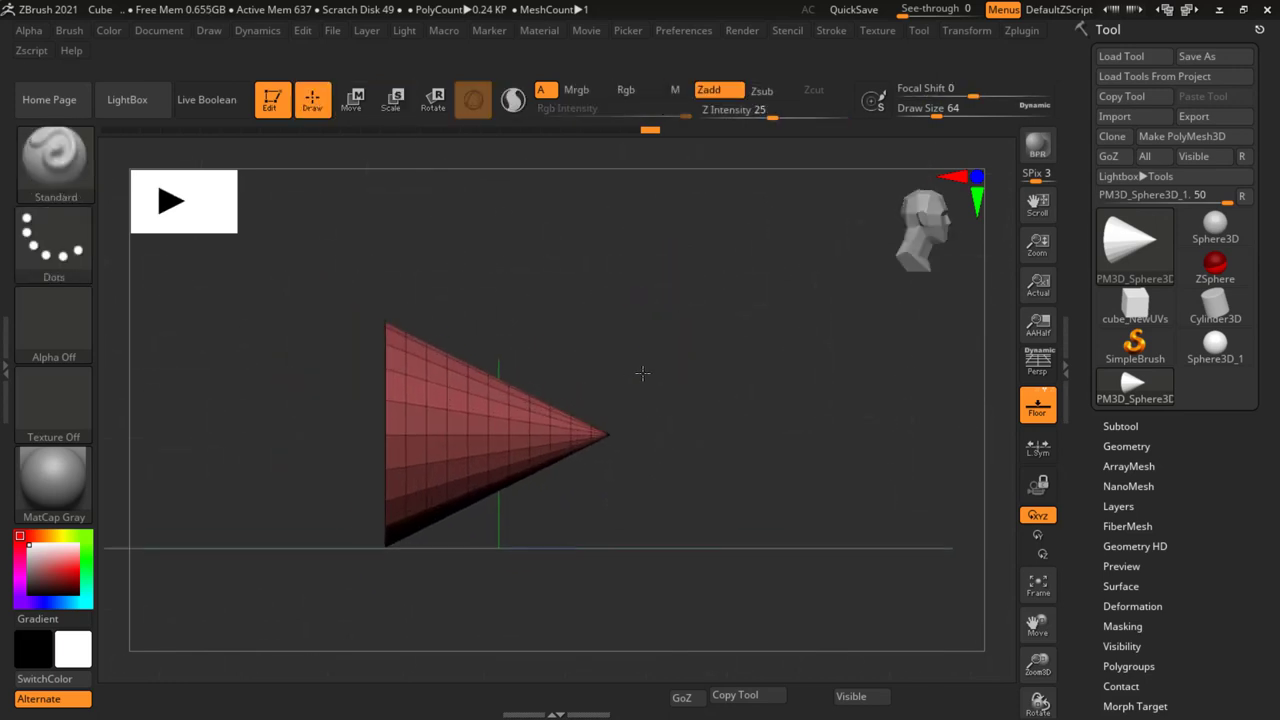
pyautogui.moveTo(674, 396); pyautogui.dragTo(594, 349)
pyautogui.click(352, 98)
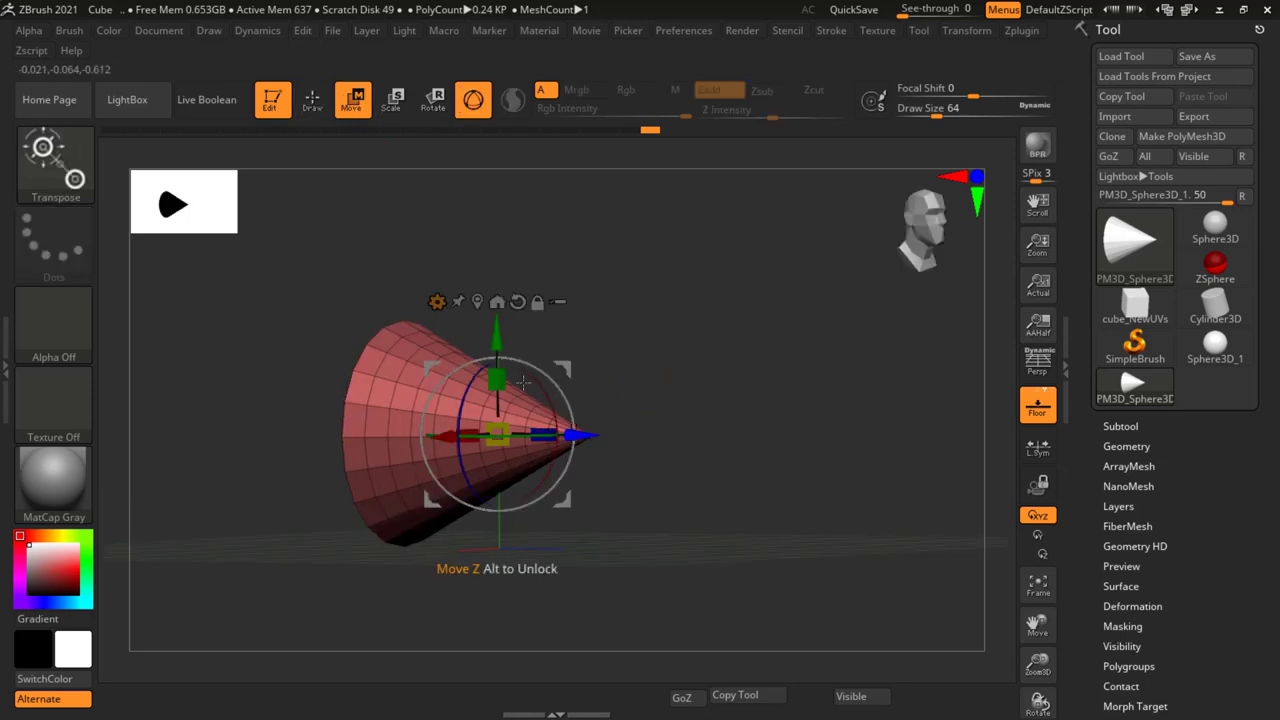
pyautogui.click(436, 301)
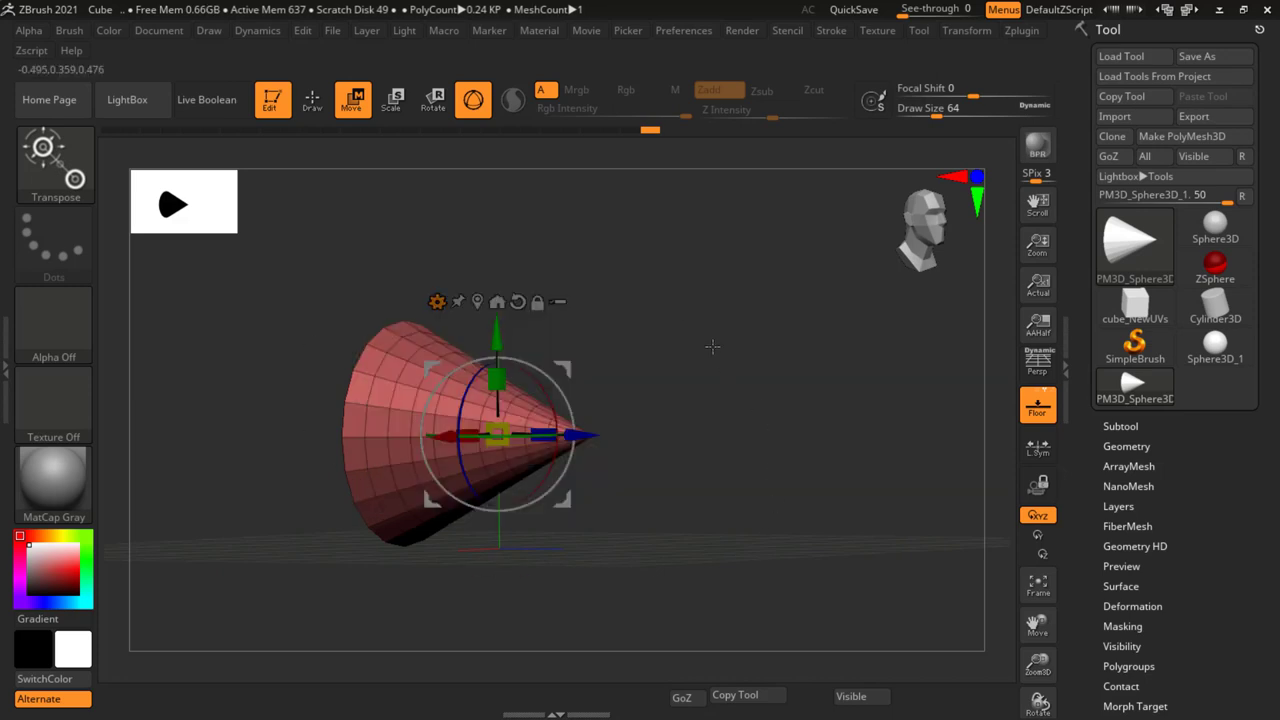
pyautogui.keyDown('shift'); pyautogui.moveTo(712, 346); pyautogui.dragTo(620, 337); pyautogui.keyUp('shift')
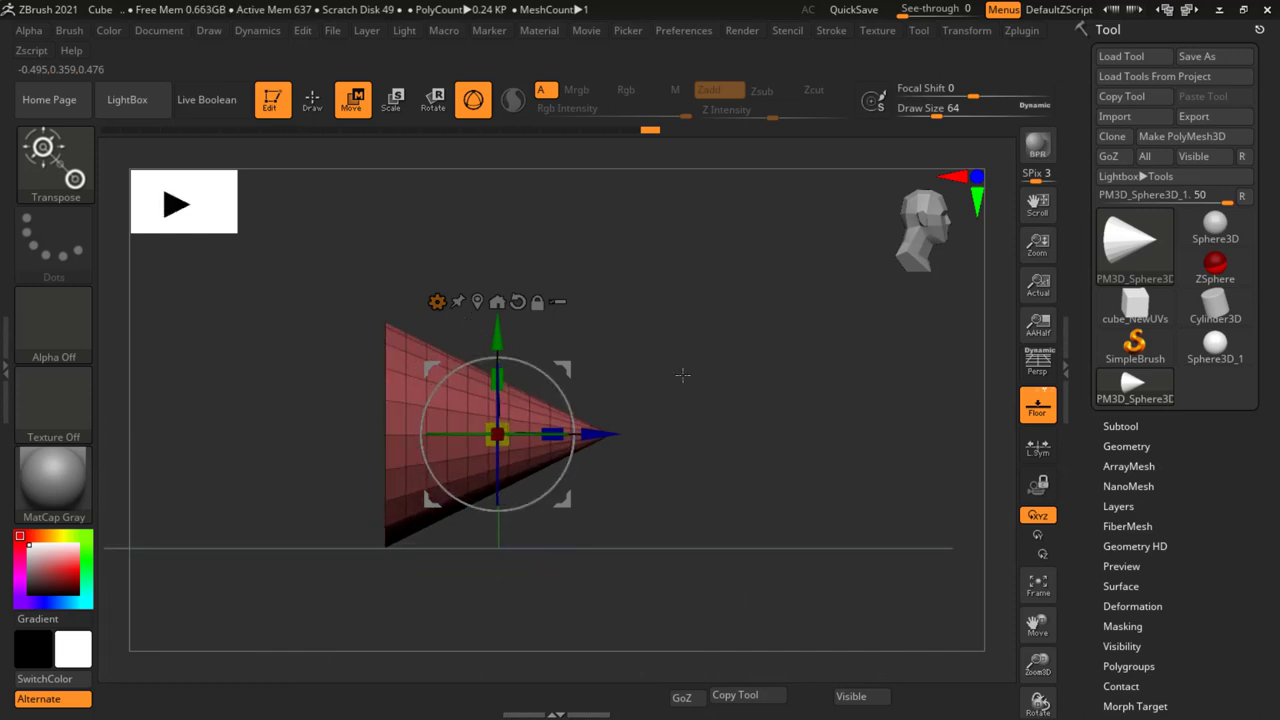
pyautogui.keyDown('alt'); pyautogui.moveTo(682, 375); pyautogui.dragTo(720, 338); pyautogui.keyUp('alt')
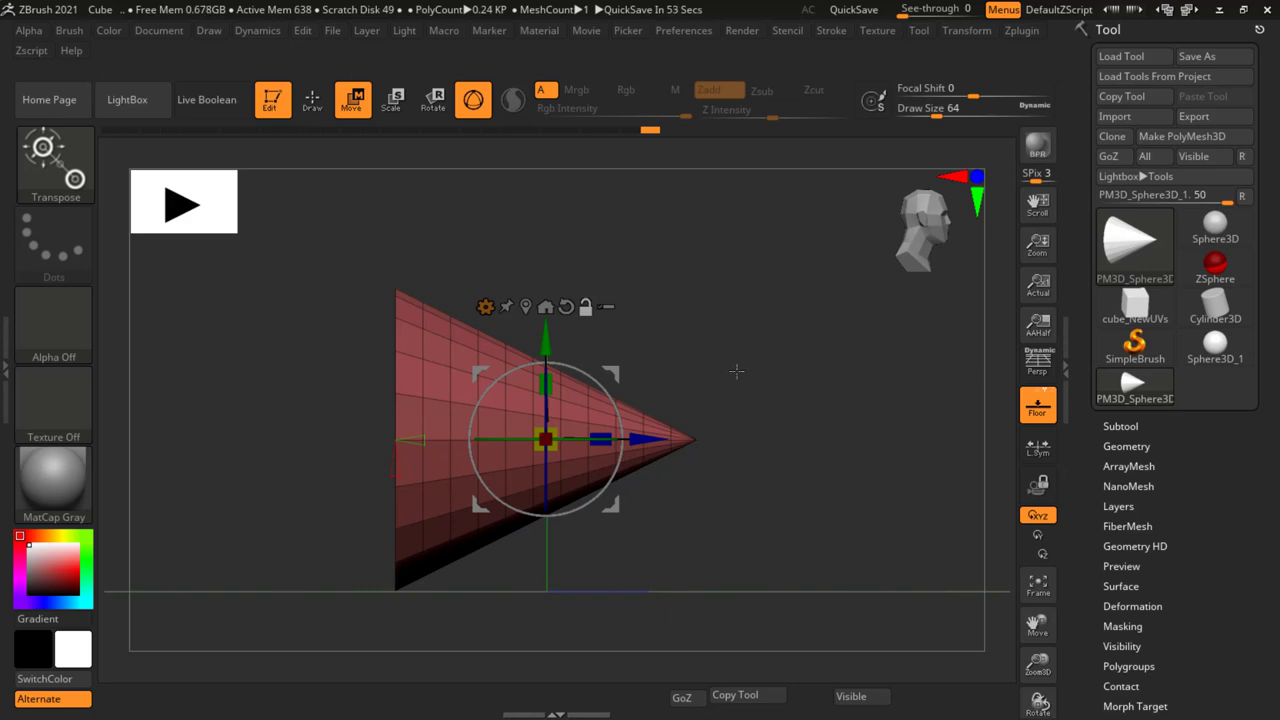
pyautogui.moveTo(736, 371)
pyautogui.mouseDown()
pyautogui.moveTo(716, 403)
pyautogui.moveTo(790, 415)
pyautogui.mouseUp()
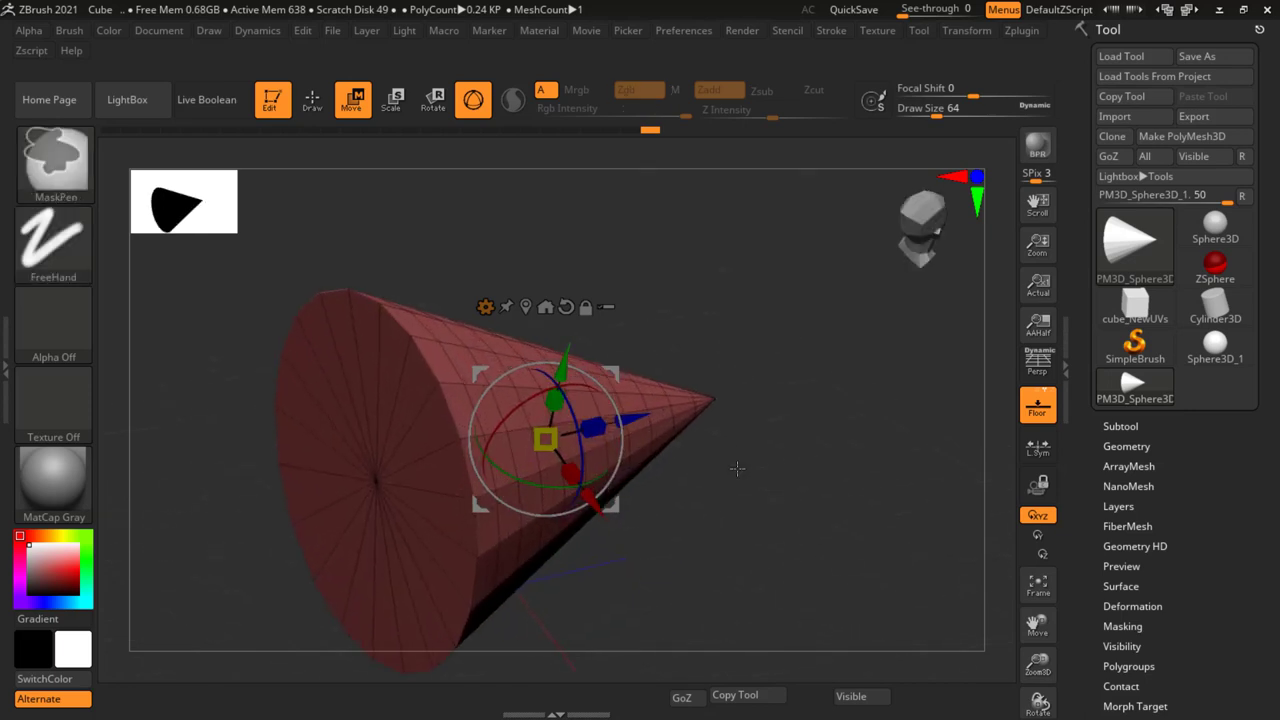